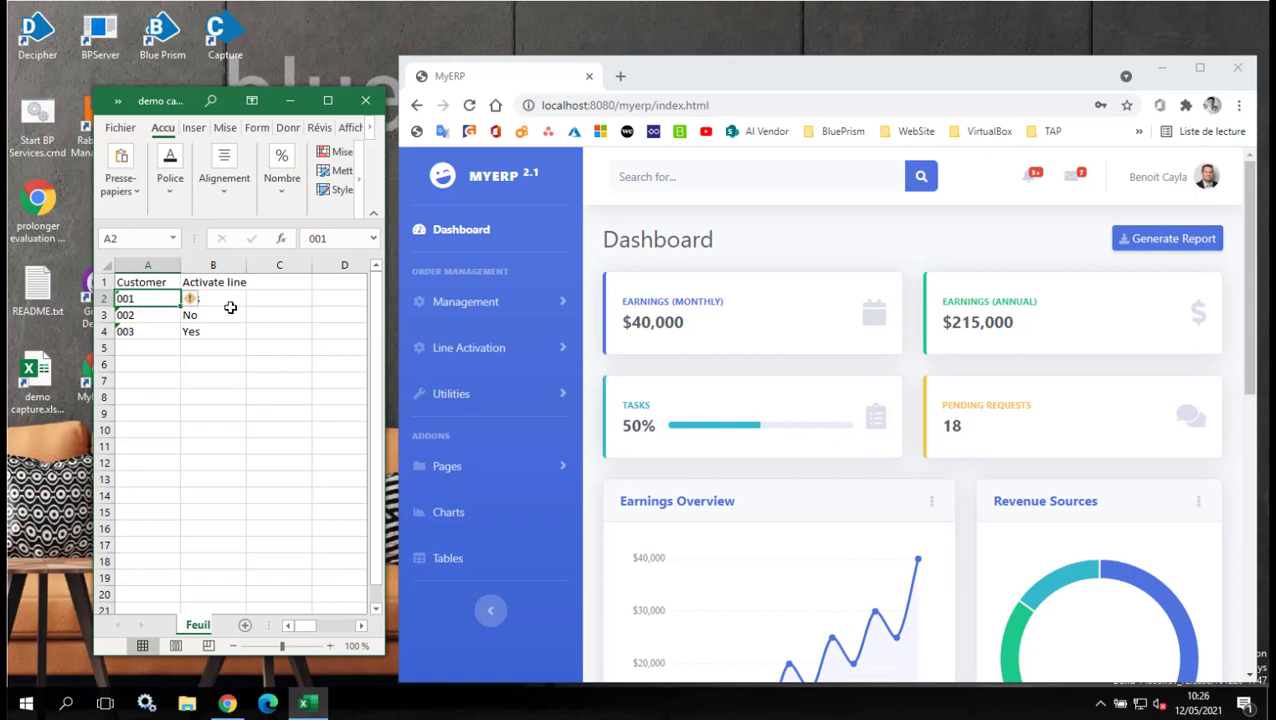
Check the Activate line values for customers 001 and 002, and go to Line Activation > Customer Search.
{"action": "left_click", "coordinate": [234, 302]}
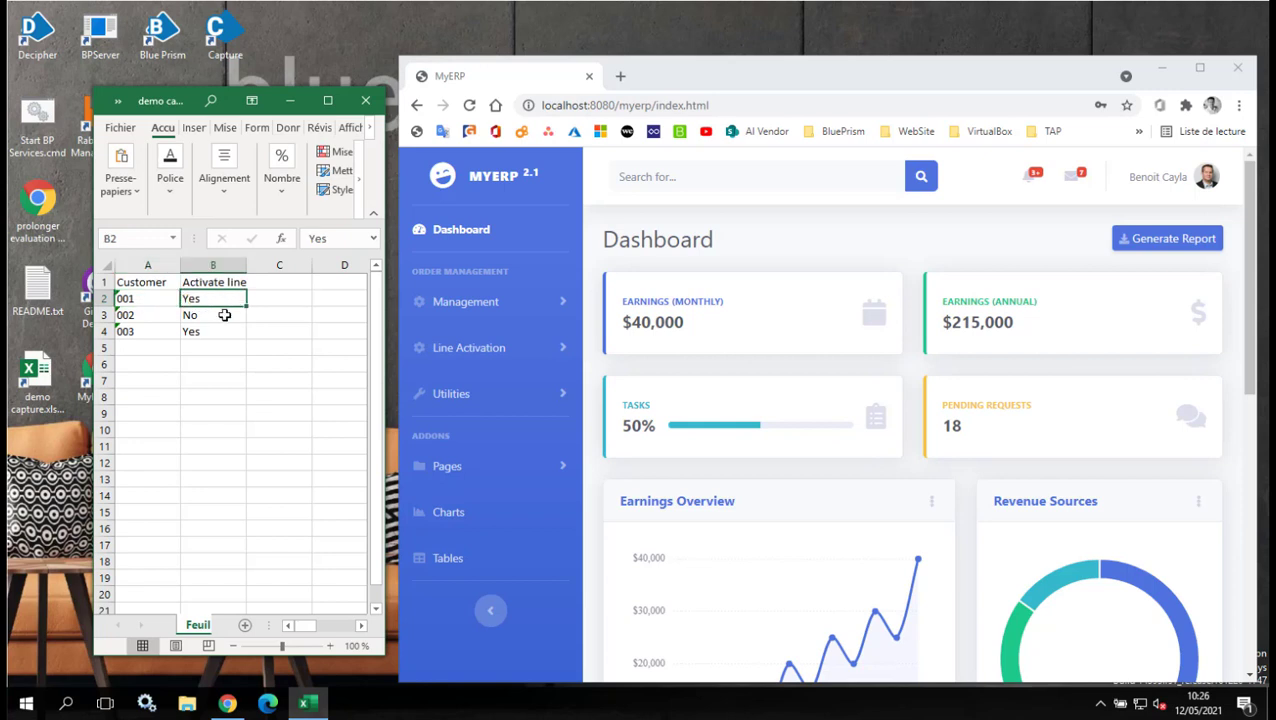
{"action": "left_click", "coordinate": [159, 315]}
{"action": "left_click", "coordinate": [239, 316]}
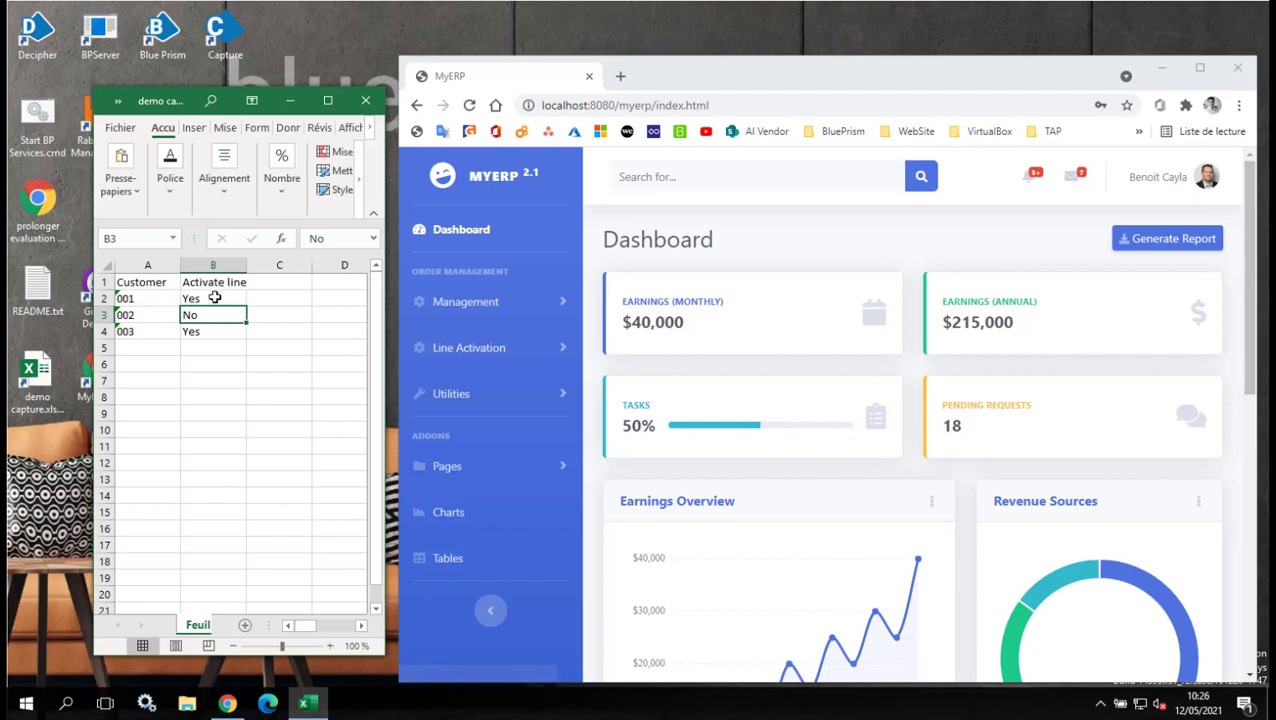
{"action": "left_click", "coordinate": [453, 348]}
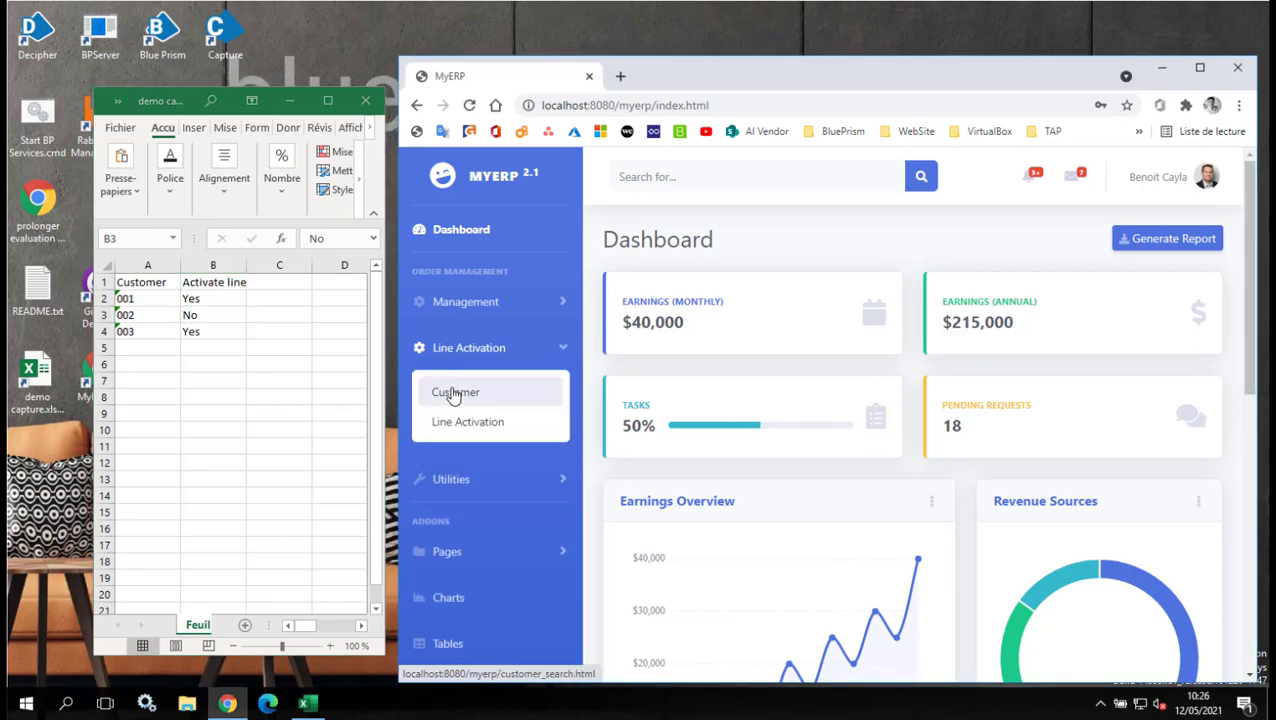
{"action": "left_click", "coordinate": [453, 393]}
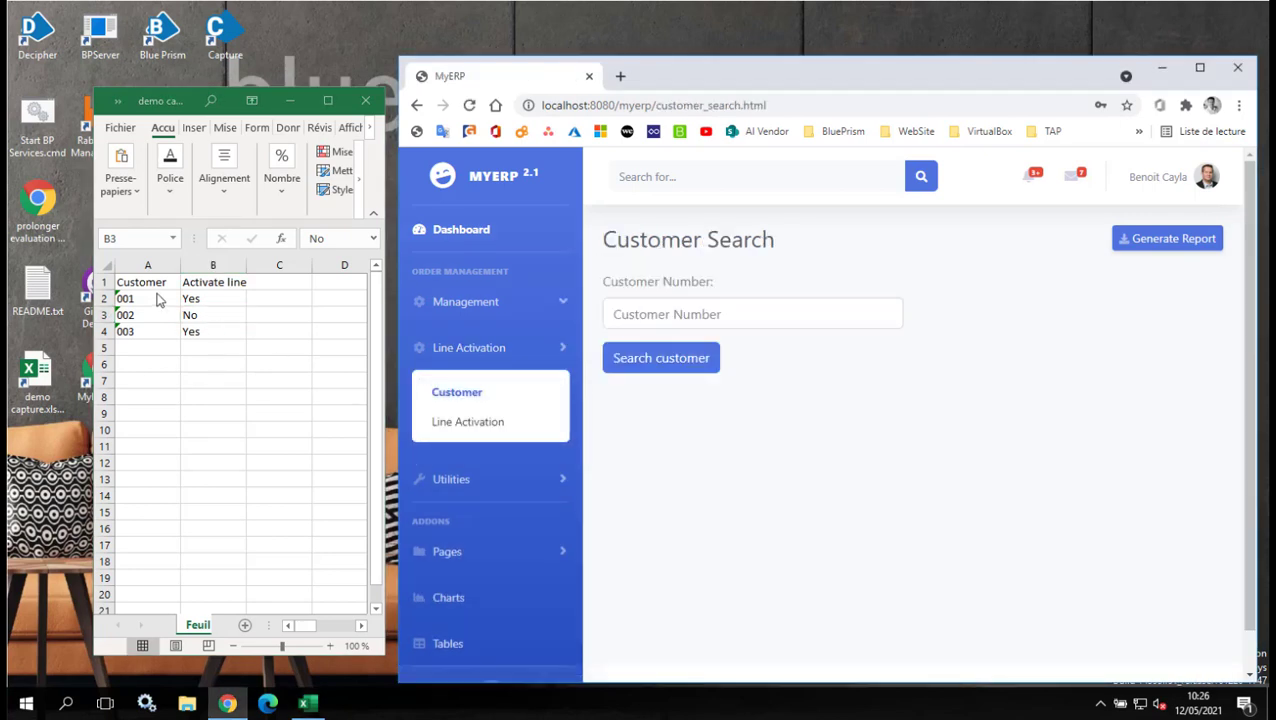
Copy customer number 001 from cell A2 into Customer Search and search for it.
{"action": "left_click", "coordinate": [131, 299]}
{"action": "double_click", "coordinate": [131, 299]}
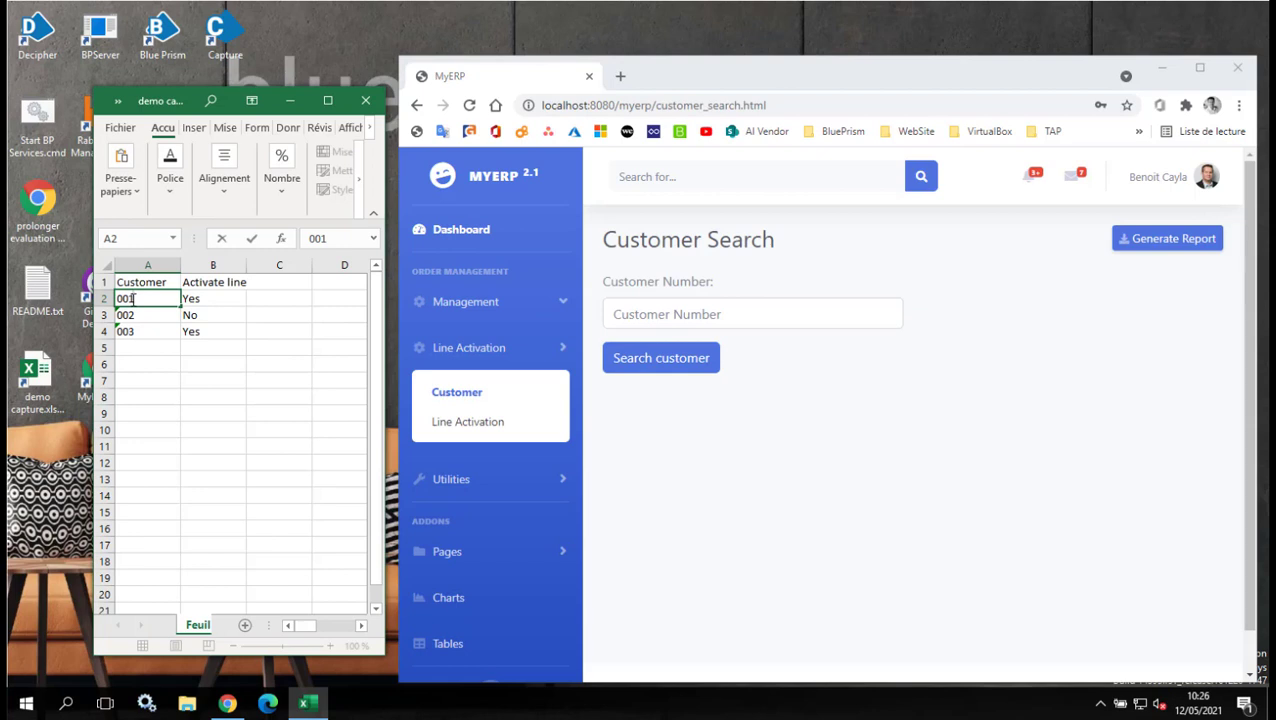
{"action": "double_click", "coordinate": [131, 299]}
{"action": "key", "text": "ctrl+c"}
{"action": "left_click", "coordinate": [612, 313]}
{"action": "key", "text": "ctrl+v"}
{"action": "left_click", "coordinate": [650, 362]}
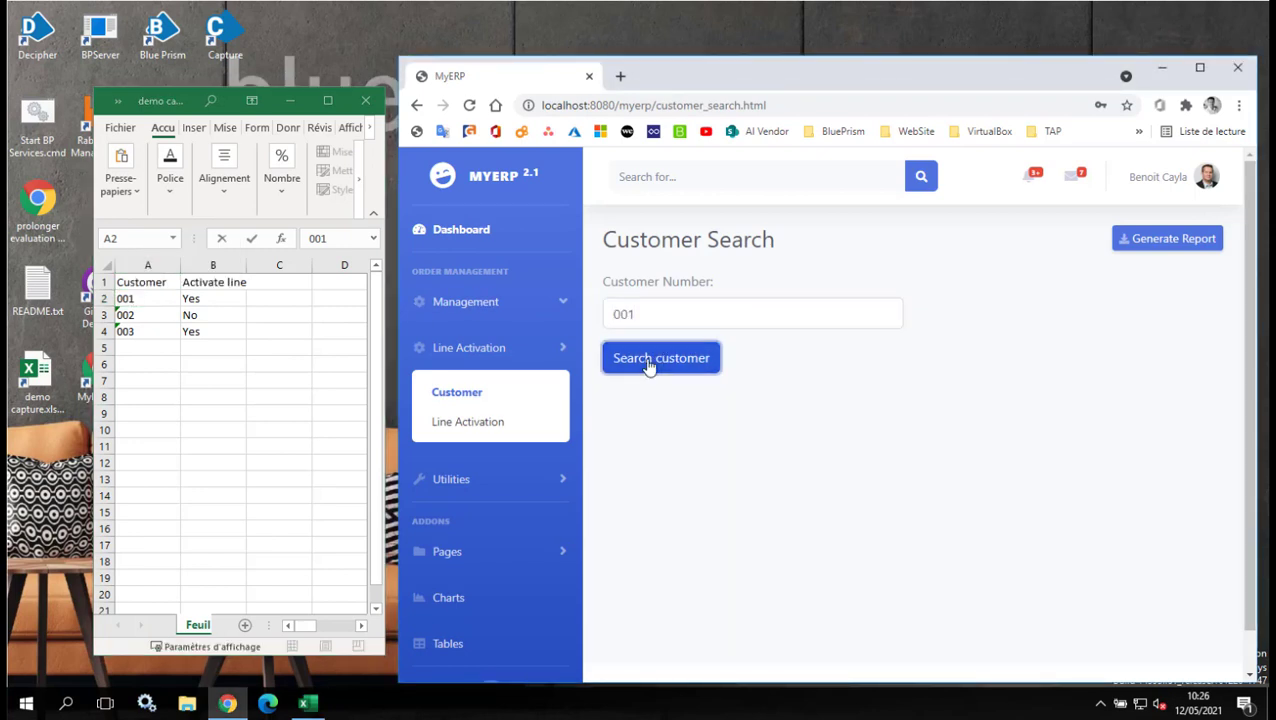
Confirm customer 001's line status is Suspended, exit to Customer Search and close the browser.
{"action": "scroll", "coordinate": [650, 365], "scroll_direction": "down", "scroll_amount": 2}
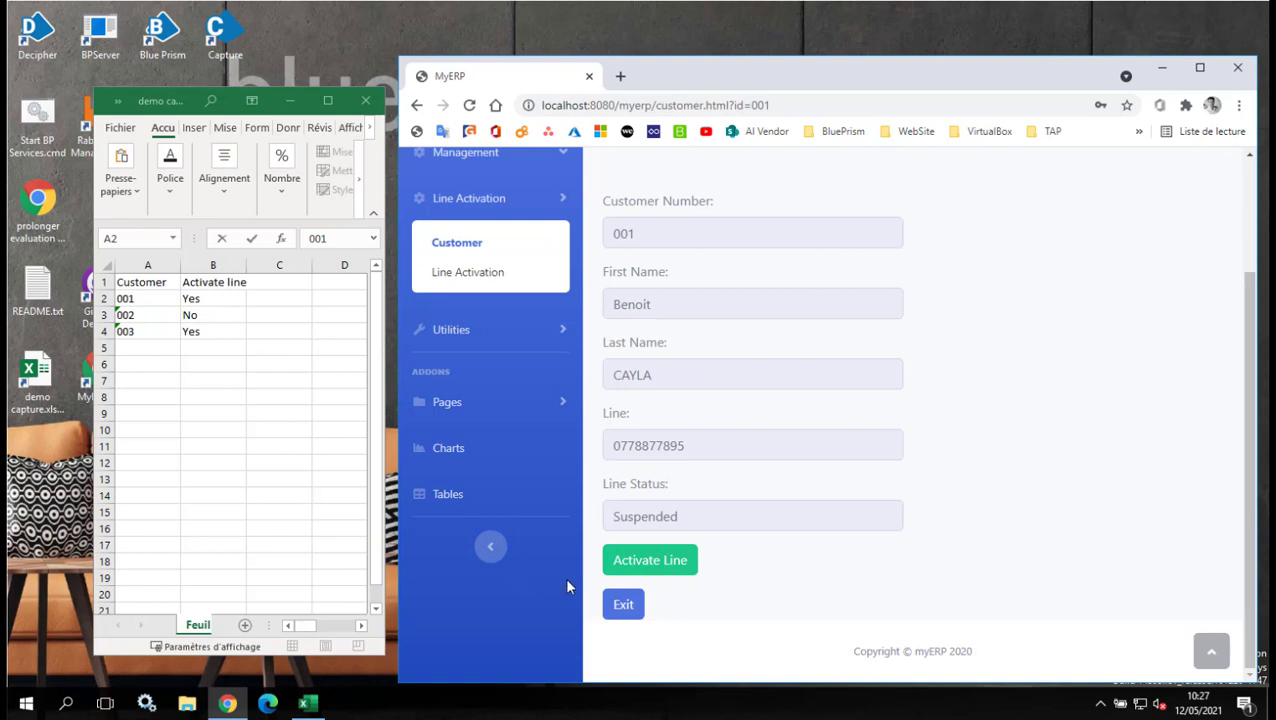
{"action": "left_click", "coordinate": [623, 604]}
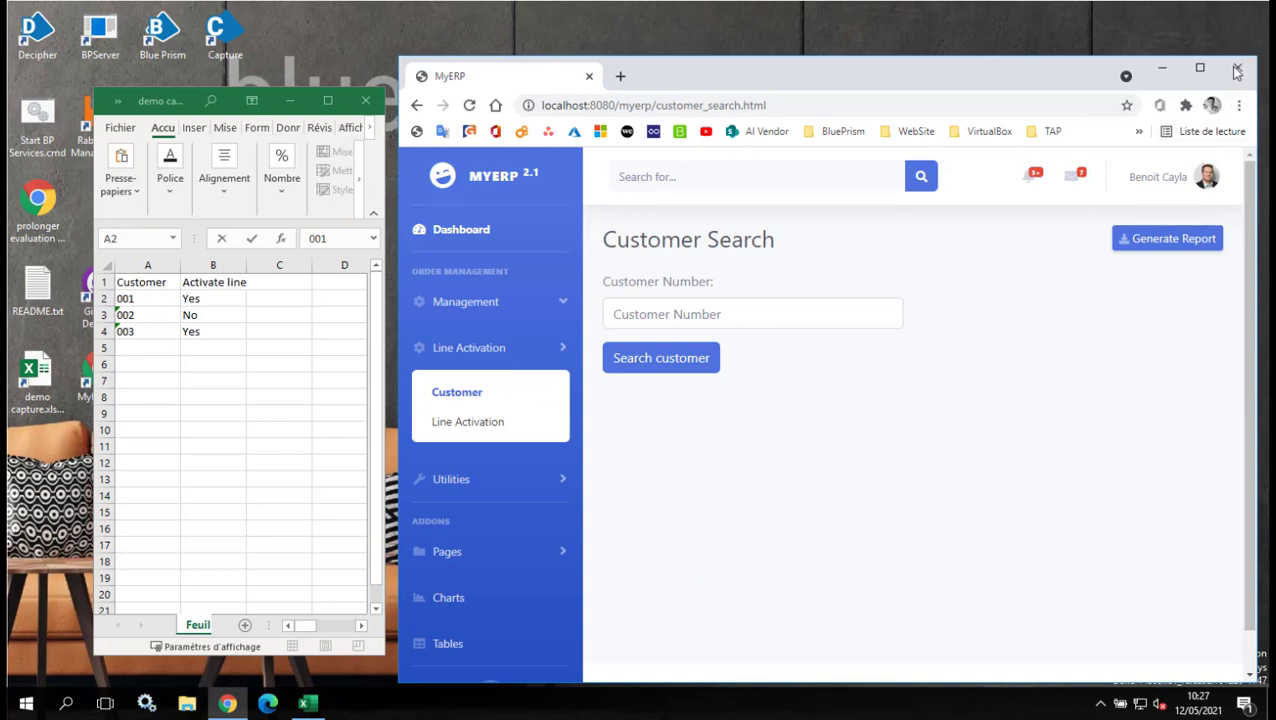
{"action": "left_click", "coordinate": [1237, 70]}
Launch Blue Prism Capture, start a new capture and dismiss the information message.
{"action": "double_click", "coordinate": [222, 30]}
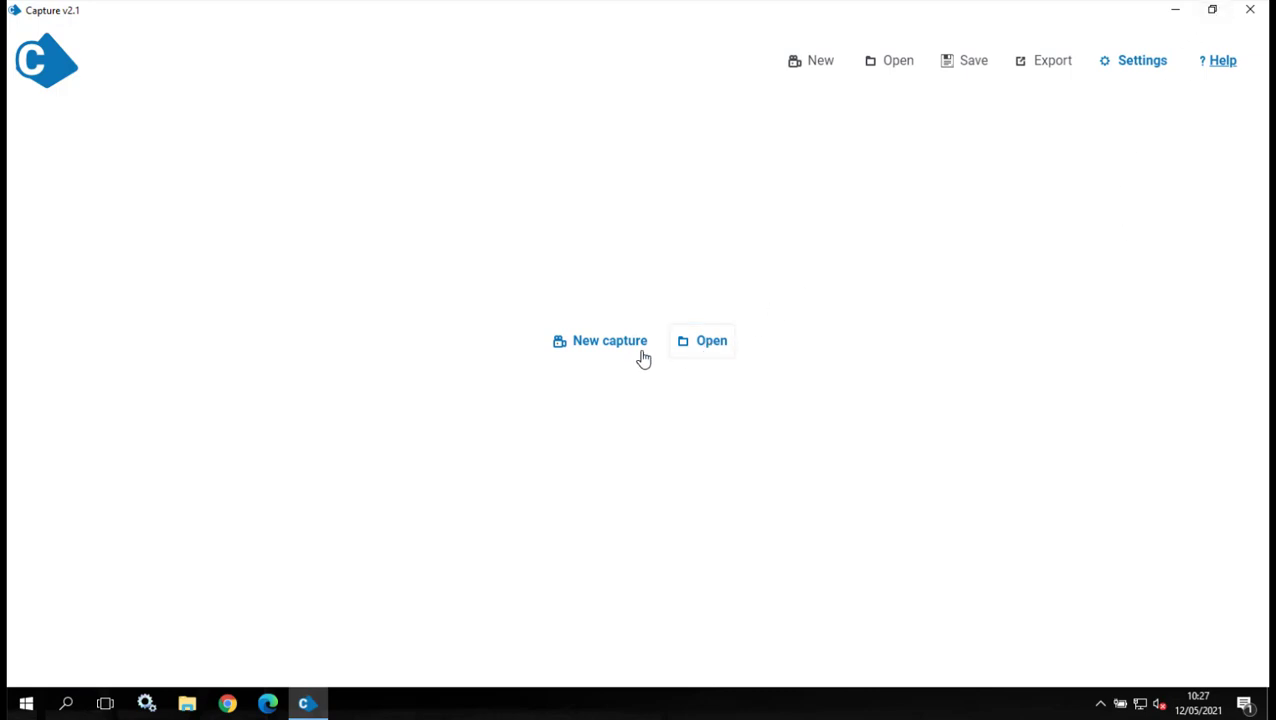
{"action": "left_click", "coordinate": [609, 350]}
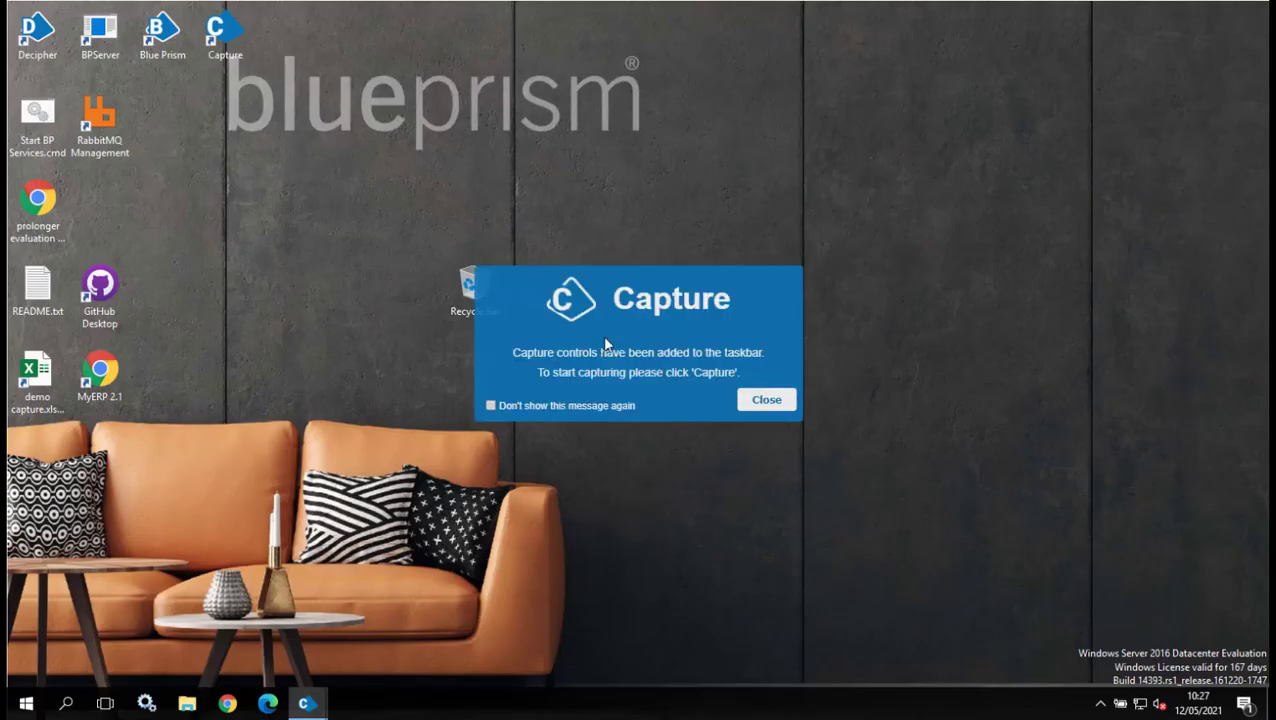
{"action": "left_click", "coordinate": [766, 400]}
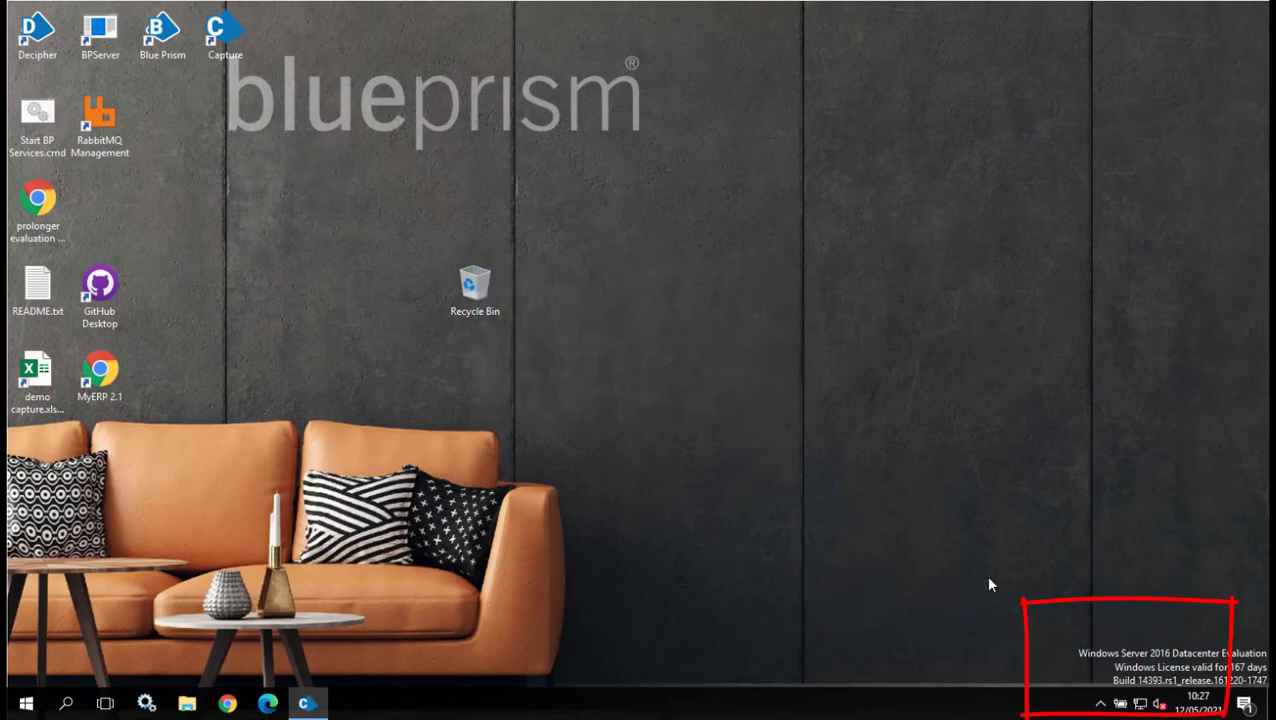
Start recording from the Capture tray icon's menu.
{"action": "left_click", "coordinate": [1100, 704]}
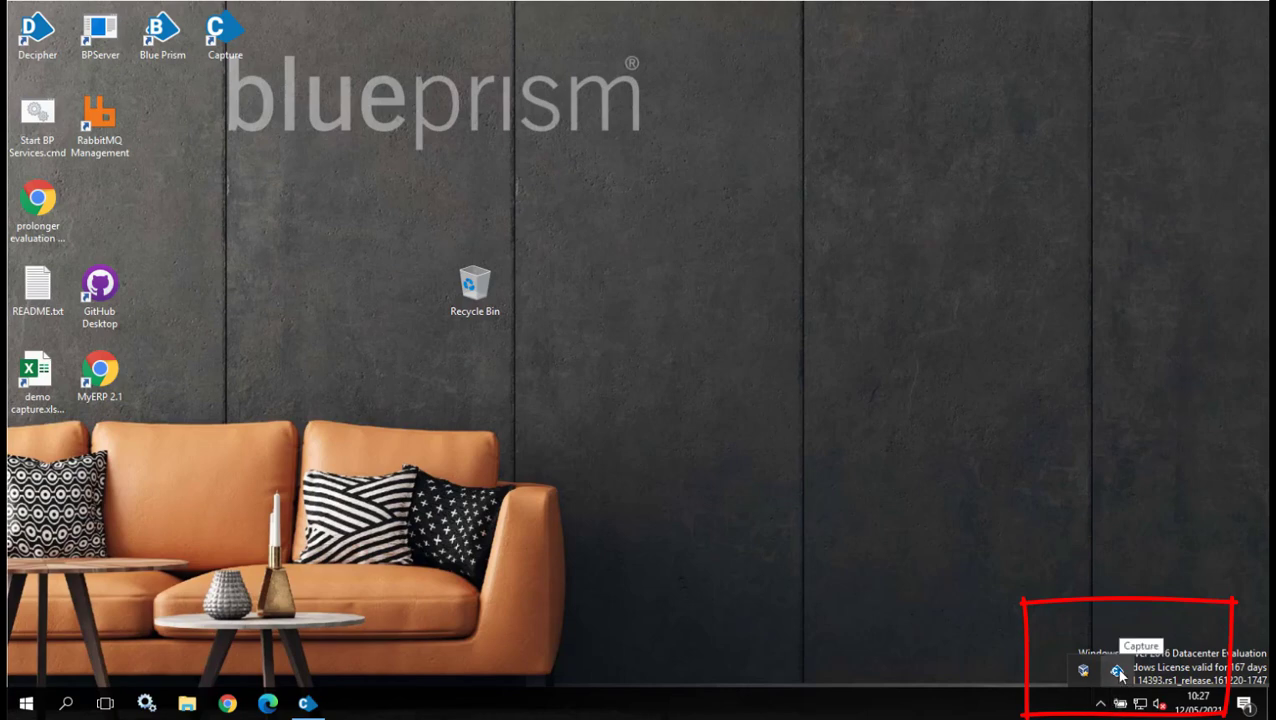
{"action": "right_click", "coordinate": [1117, 671]}
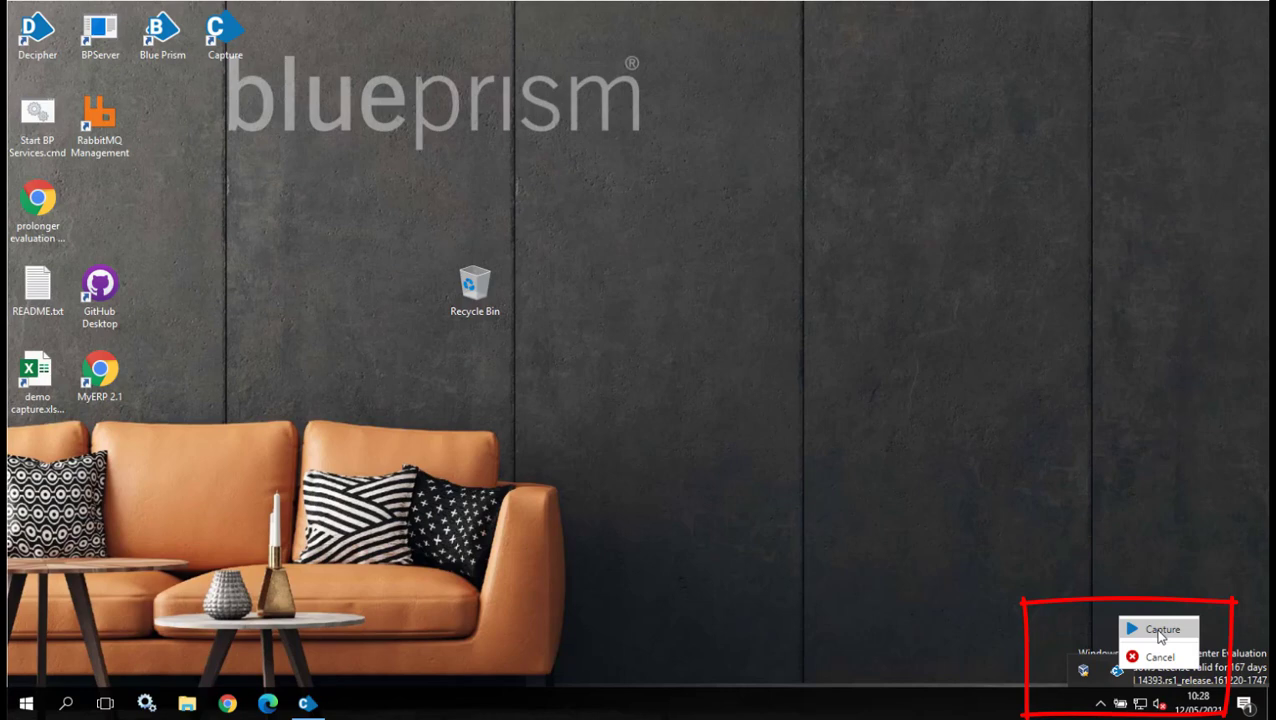
{"action": "left_click", "coordinate": [1159, 631]}
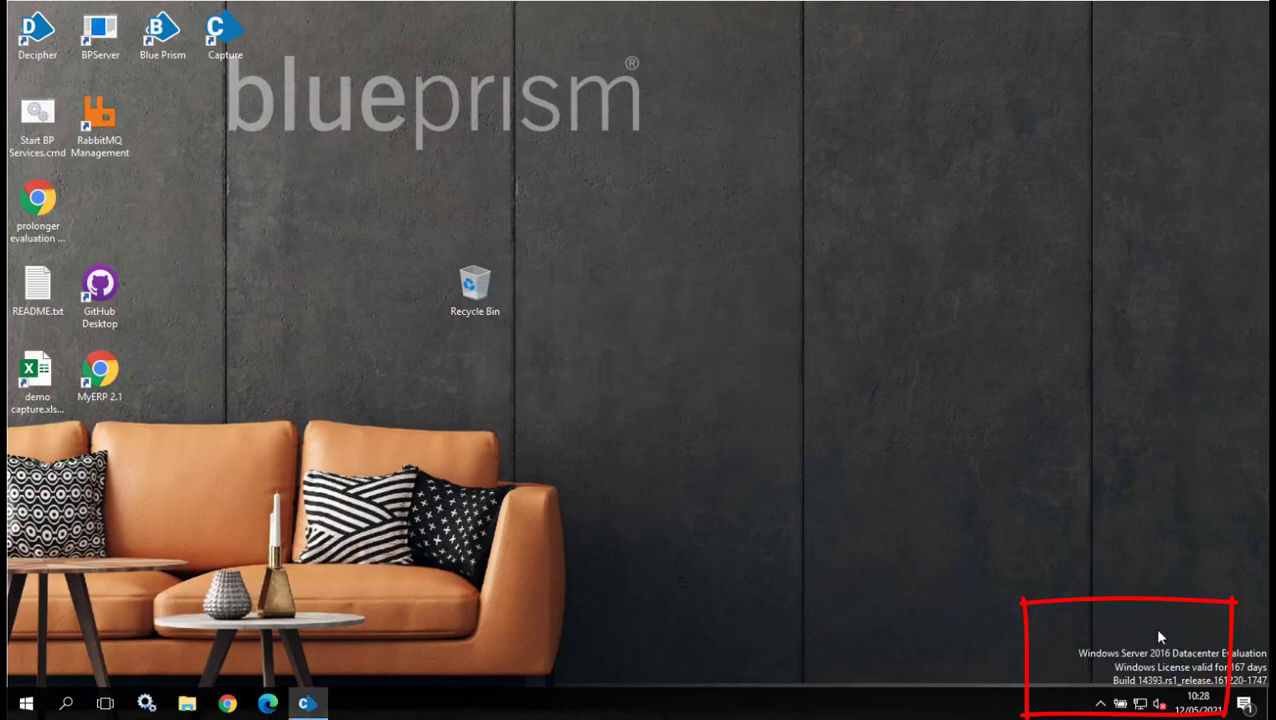
Open demo capture.xlsx and MyERP, then log in with the administrator username and password.
{"action": "double_click", "coordinate": [40, 382]}
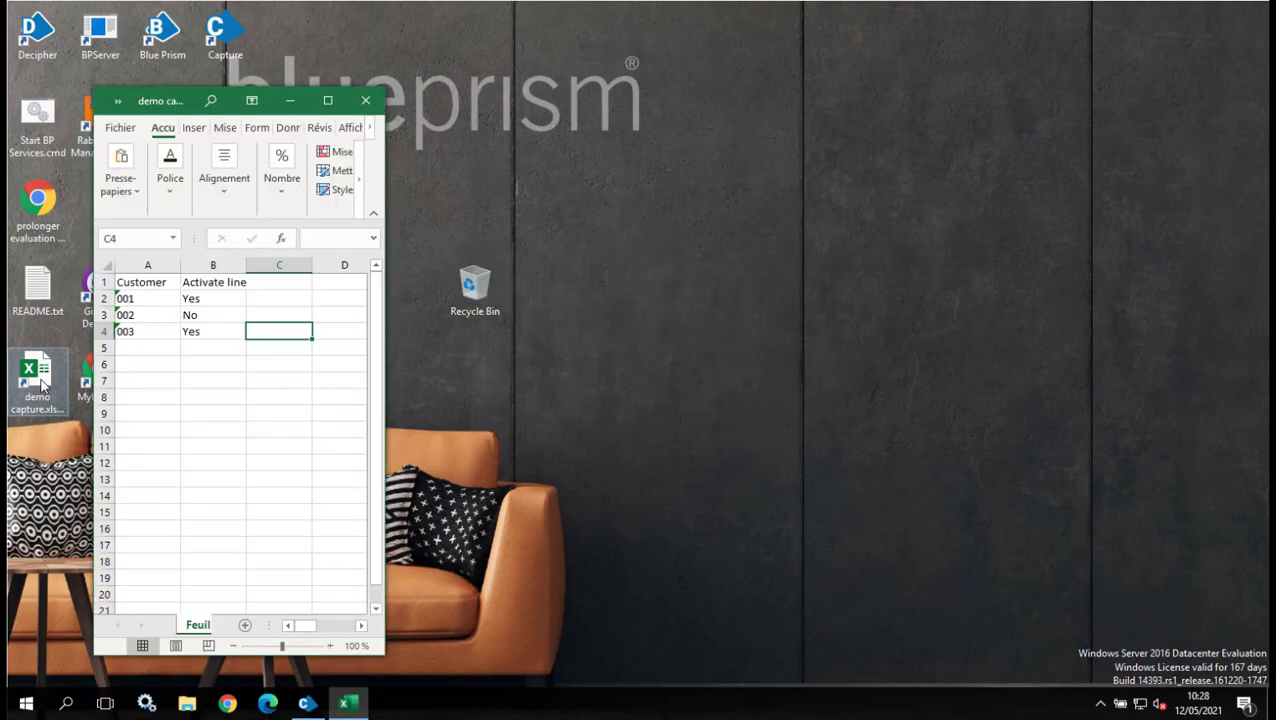
{"action": "double_click", "coordinate": [85, 382]}
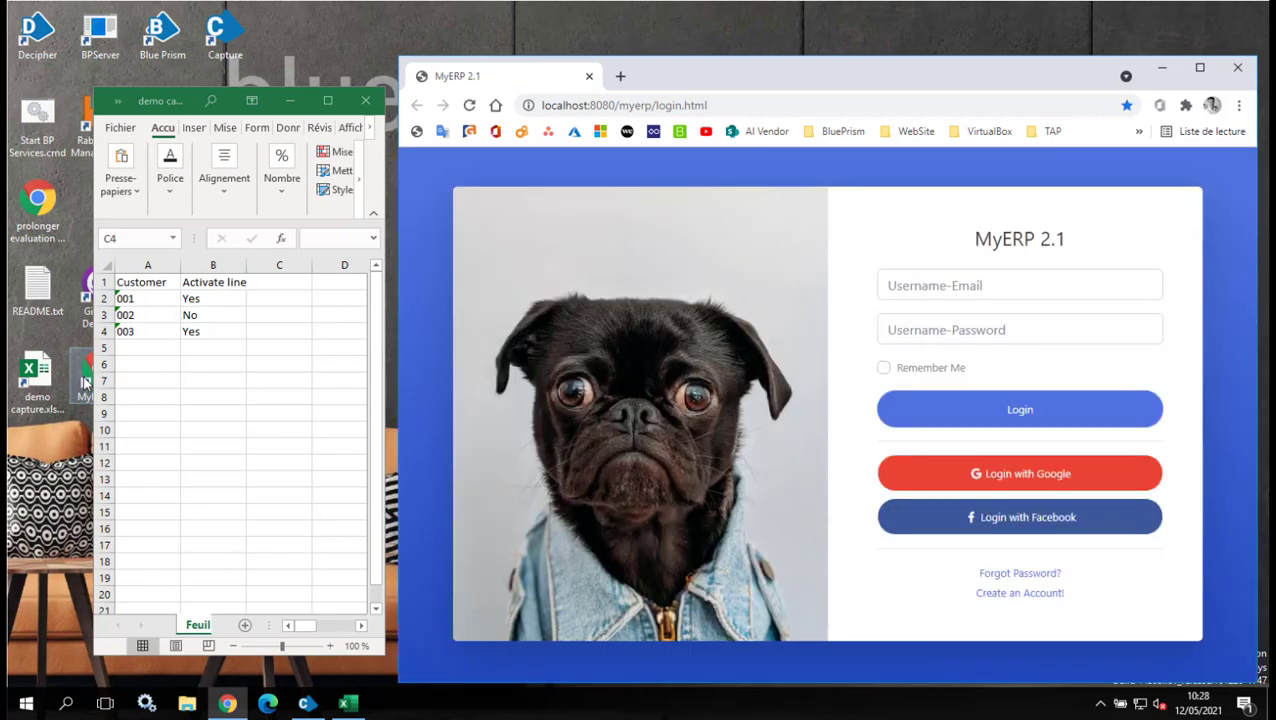
{"action": "left_click", "coordinate": [903, 285]}
{"action": "type", "text": "admin"}
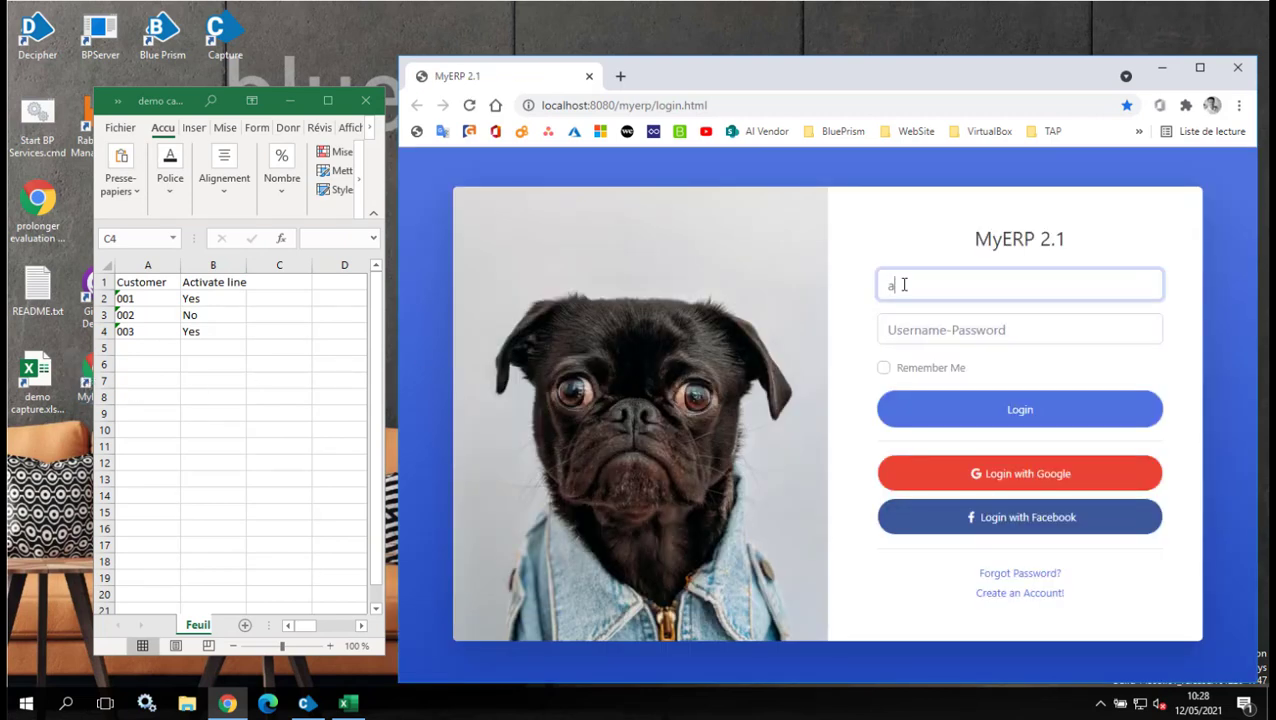
{"action": "left_click", "coordinate": [923, 331]}
{"action": "type", "text": "admin"}
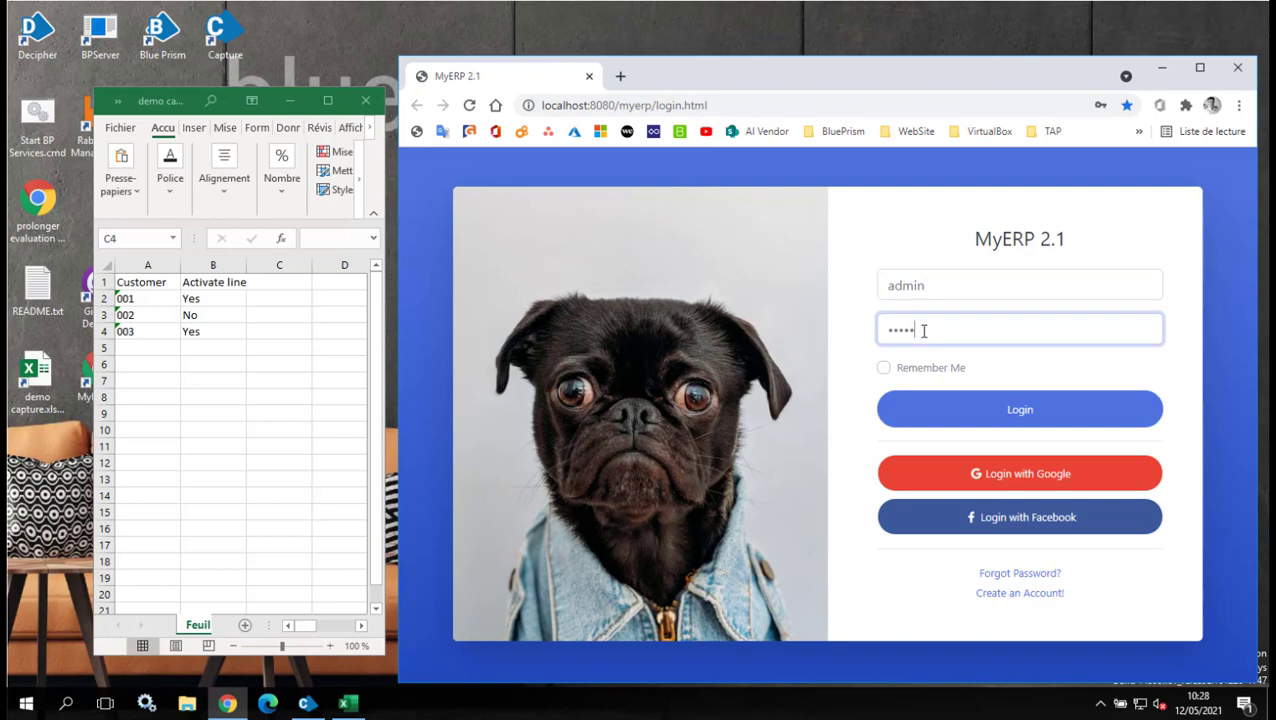
{"action": "left_click", "coordinate": [988, 419]}
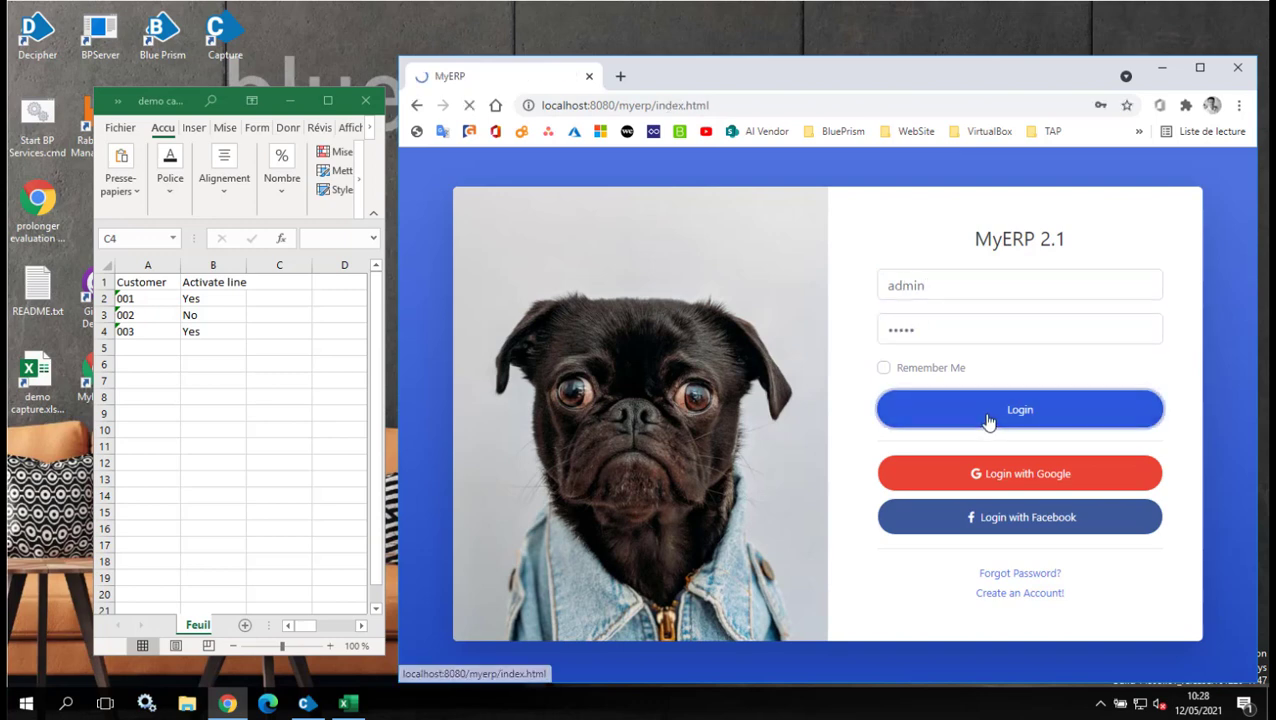
Copy customer number 001 from the workbook into Line Activation > Customer Search and search.
{"action": "left_click", "coordinate": [148, 297]}
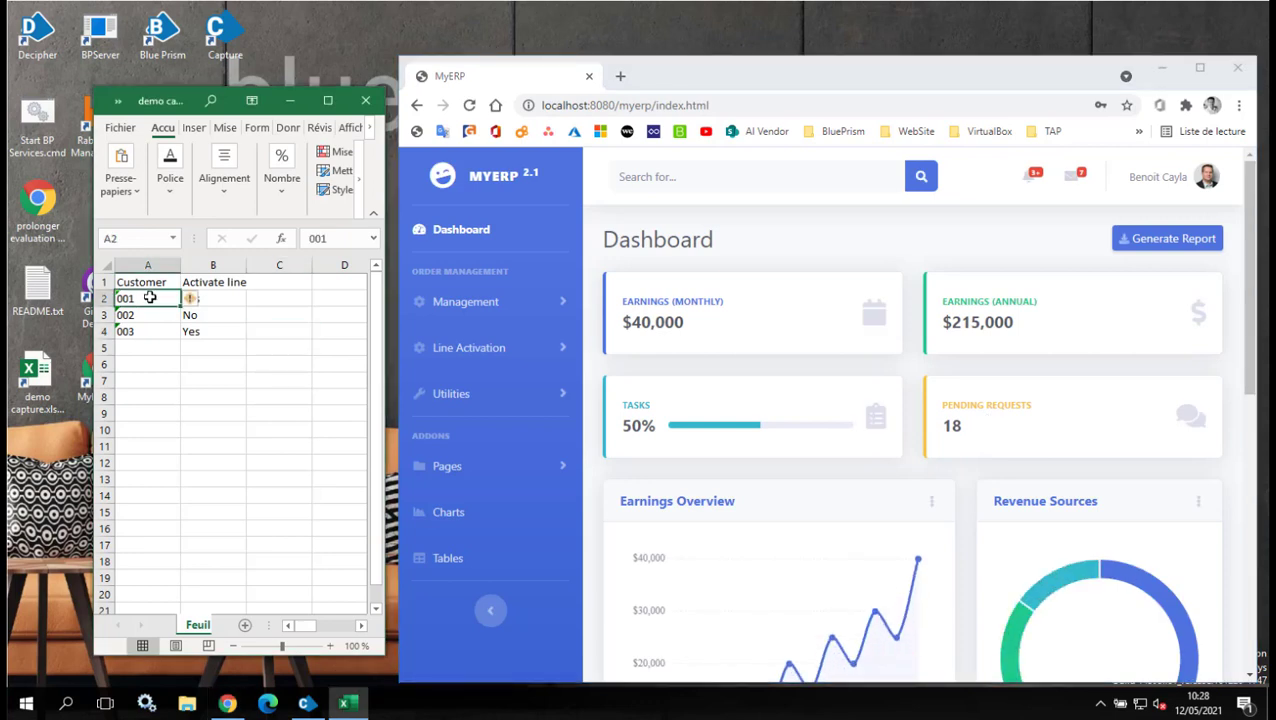
{"action": "key", "text": "ctrl+c"}
{"action": "left_click", "coordinate": [469, 349]}
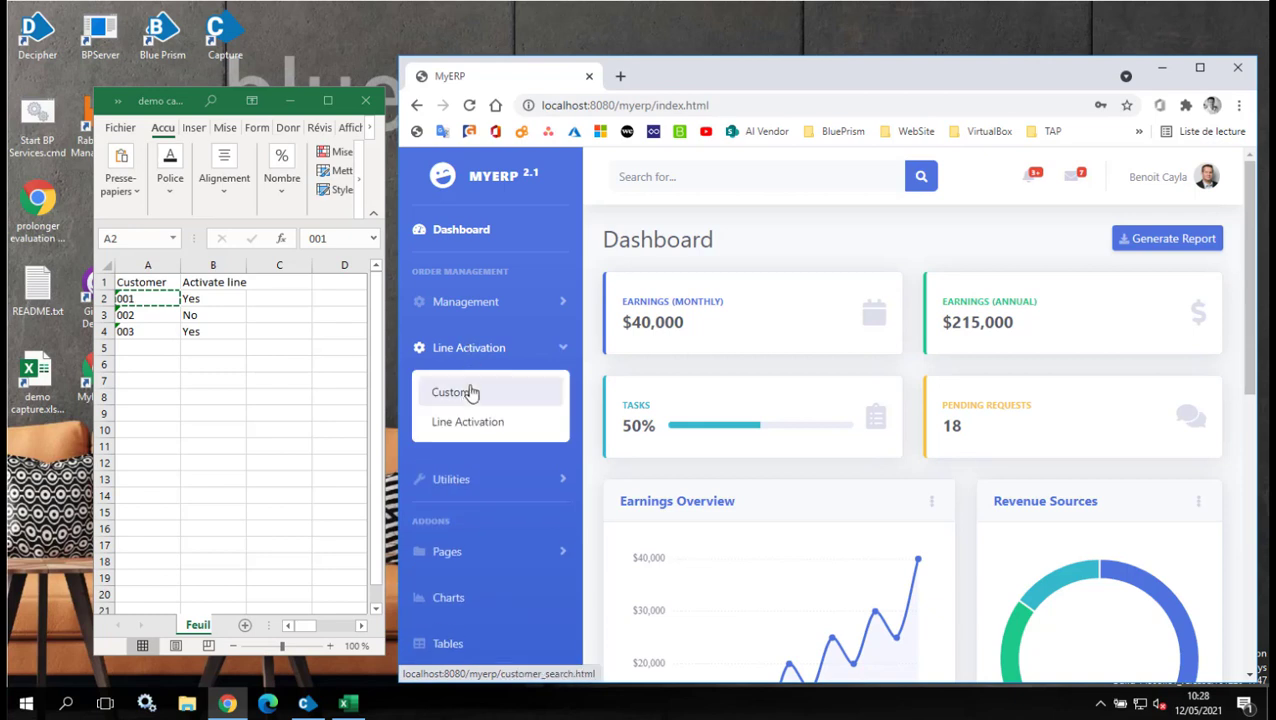
{"action": "left_click", "coordinate": [468, 393]}
{"action": "left_click", "coordinate": [684, 315]}
{"action": "key", "text": "ctrl+v"}
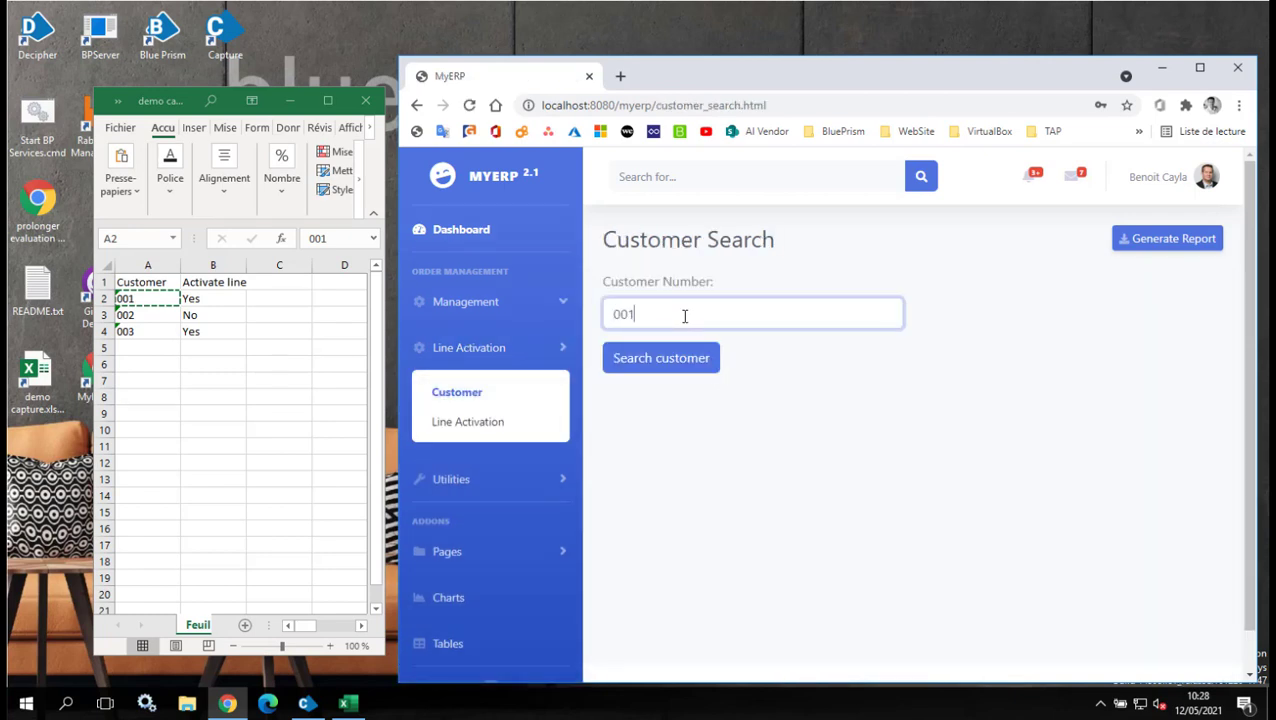
{"action": "left_click", "coordinate": [647, 367]}
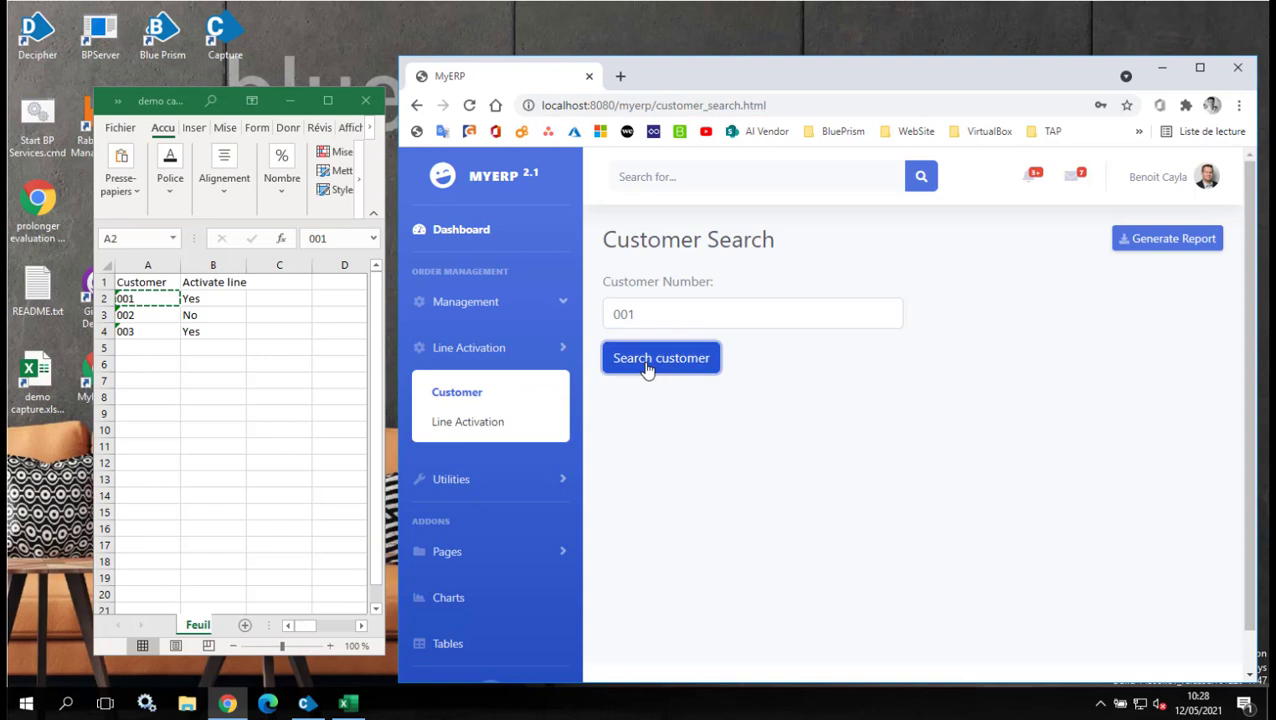
Activate customer 001's suspended line, exit to Customer Search and move to customer 002 in the workbook.
{"action": "scroll", "coordinate": [731, 430], "scroll_direction": "down", "scroll_amount": 2}
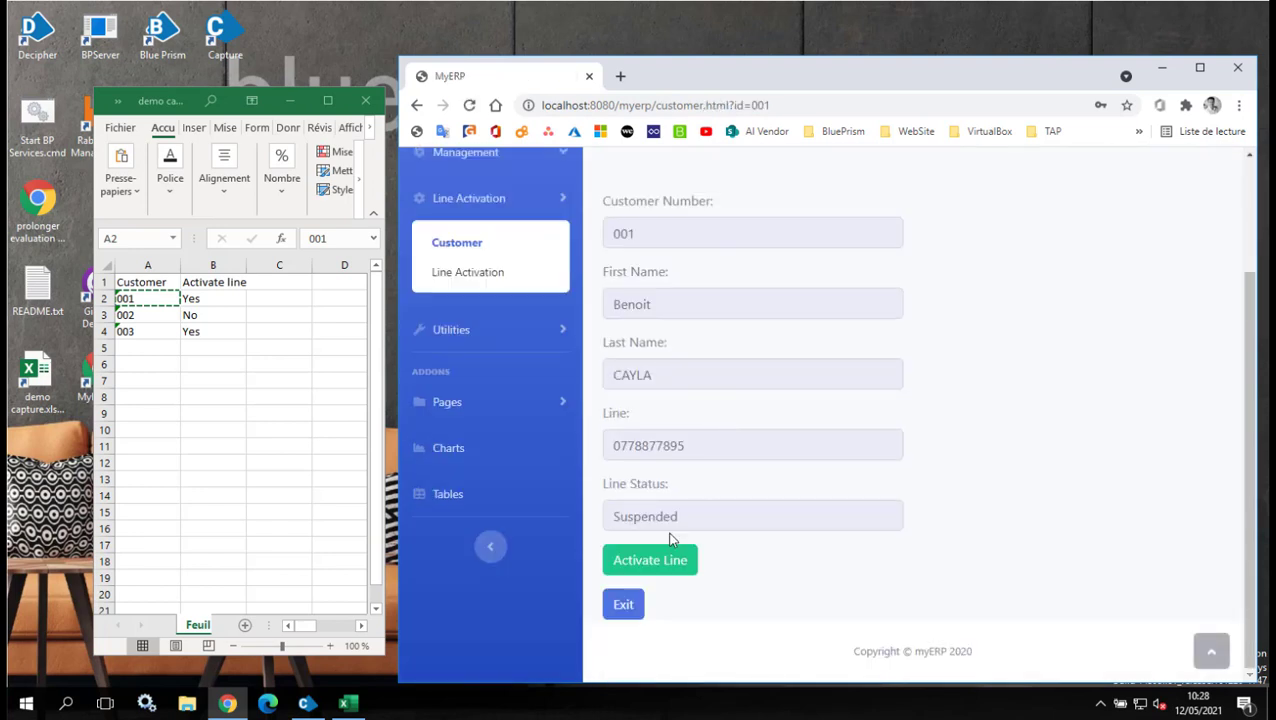
{"action": "left_click", "coordinate": [632, 566]}
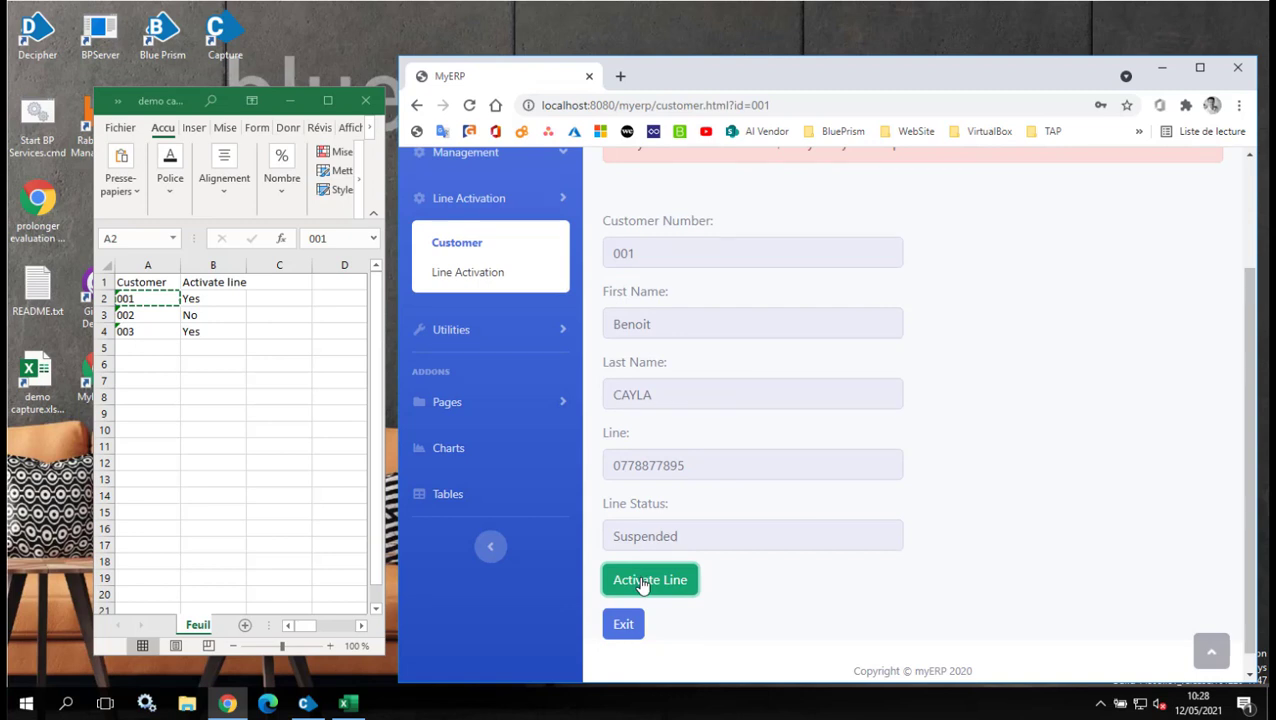
{"action": "left_click", "coordinate": [643, 583]}
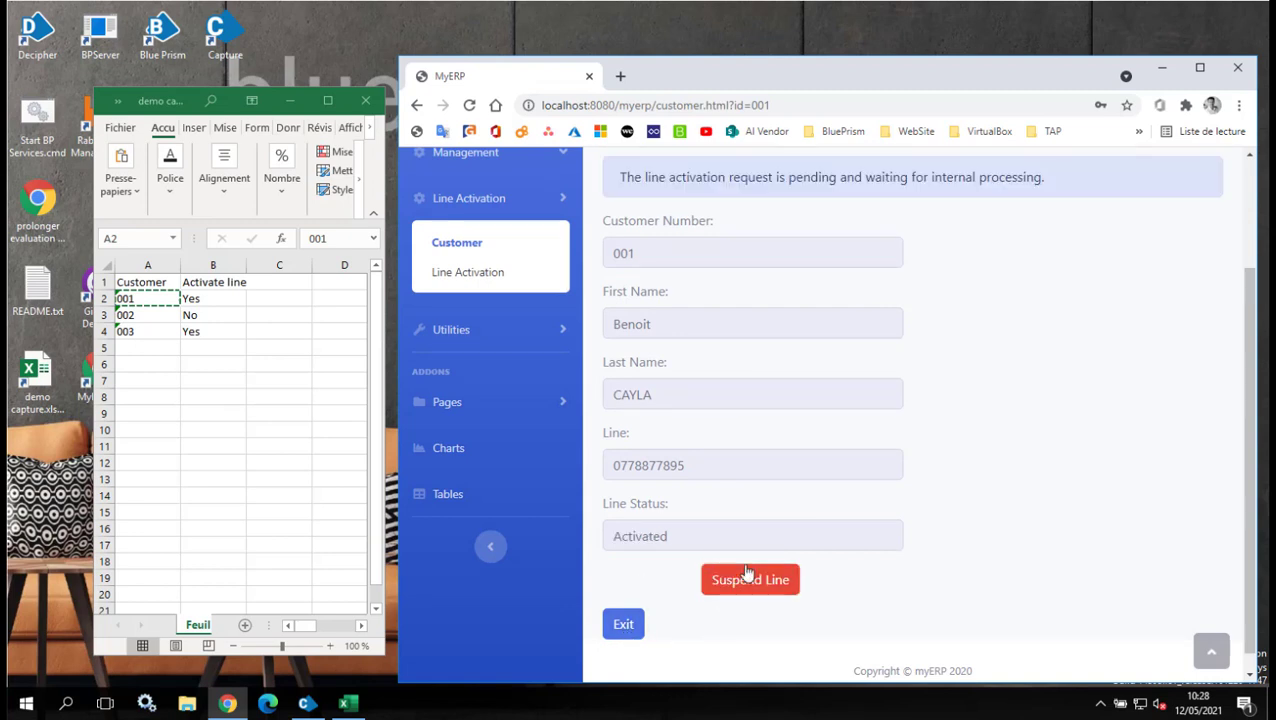
{"action": "left_click", "coordinate": [622, 626]}
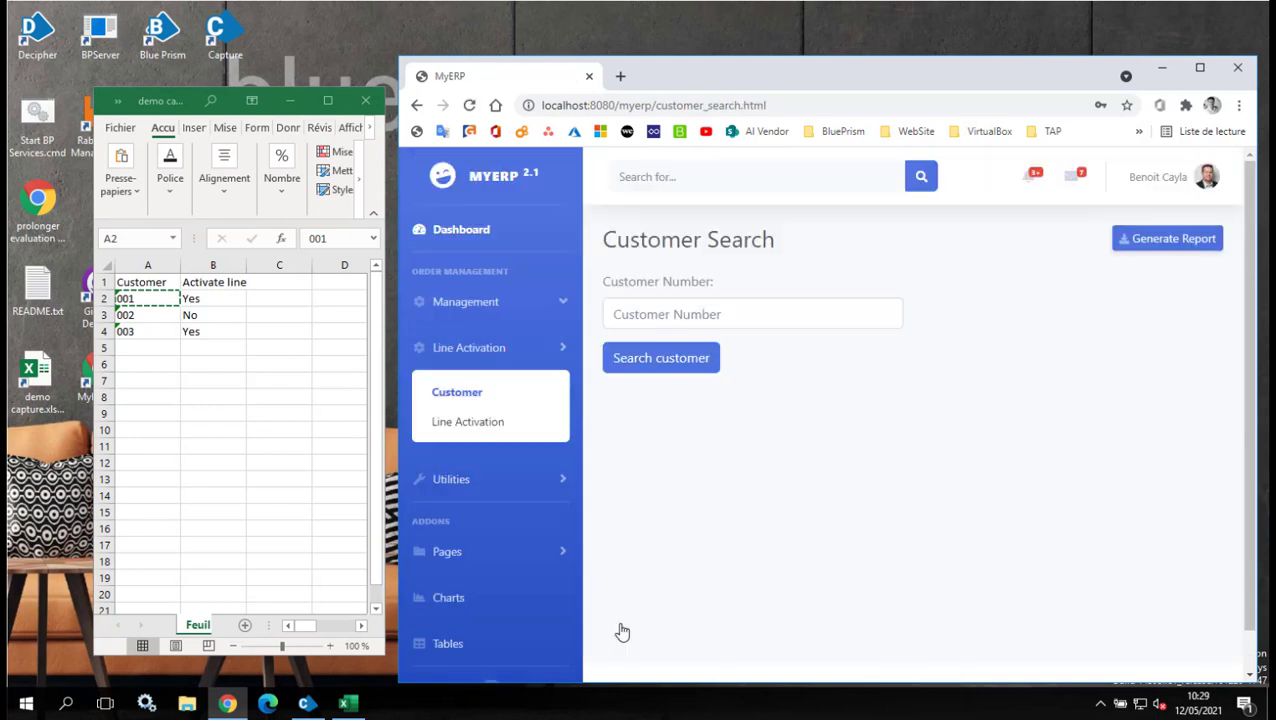
{"action": "left_click", "coordinate": [161, 321]}
{"action": "left_click", "coordinate": [155, 320]}
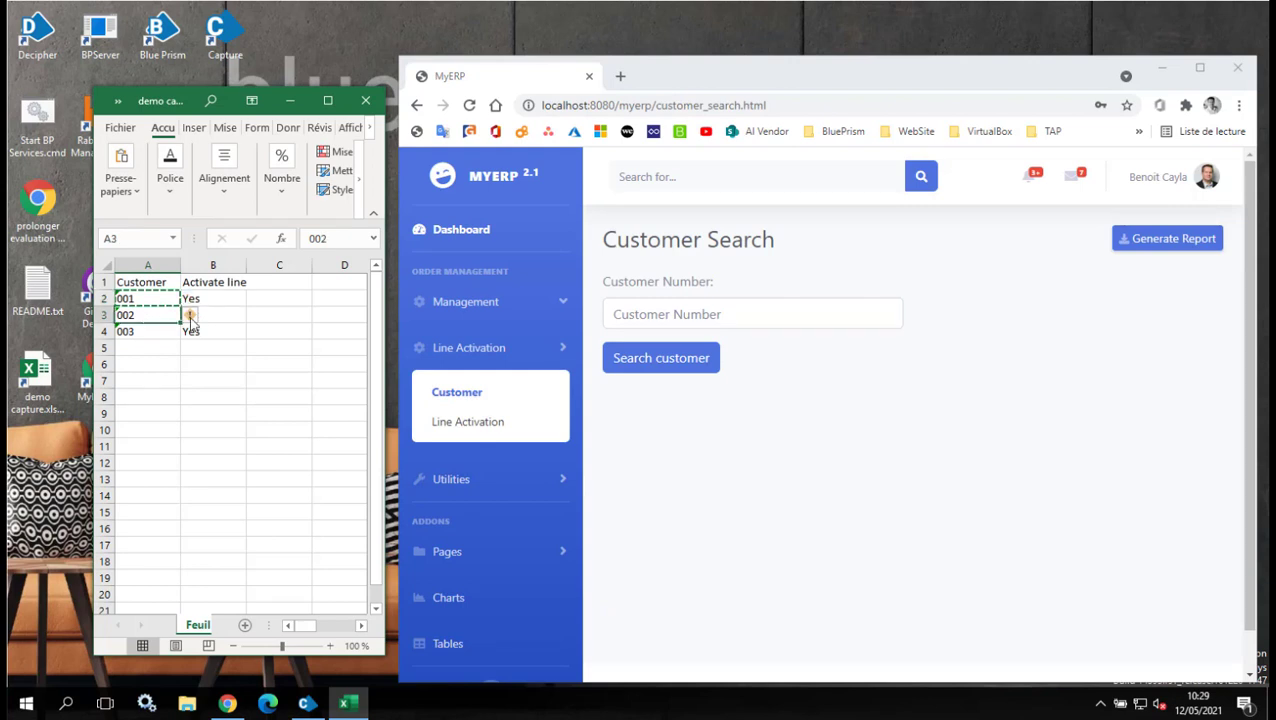
{"action": "left_click", "coordinate": [1101, 707]}
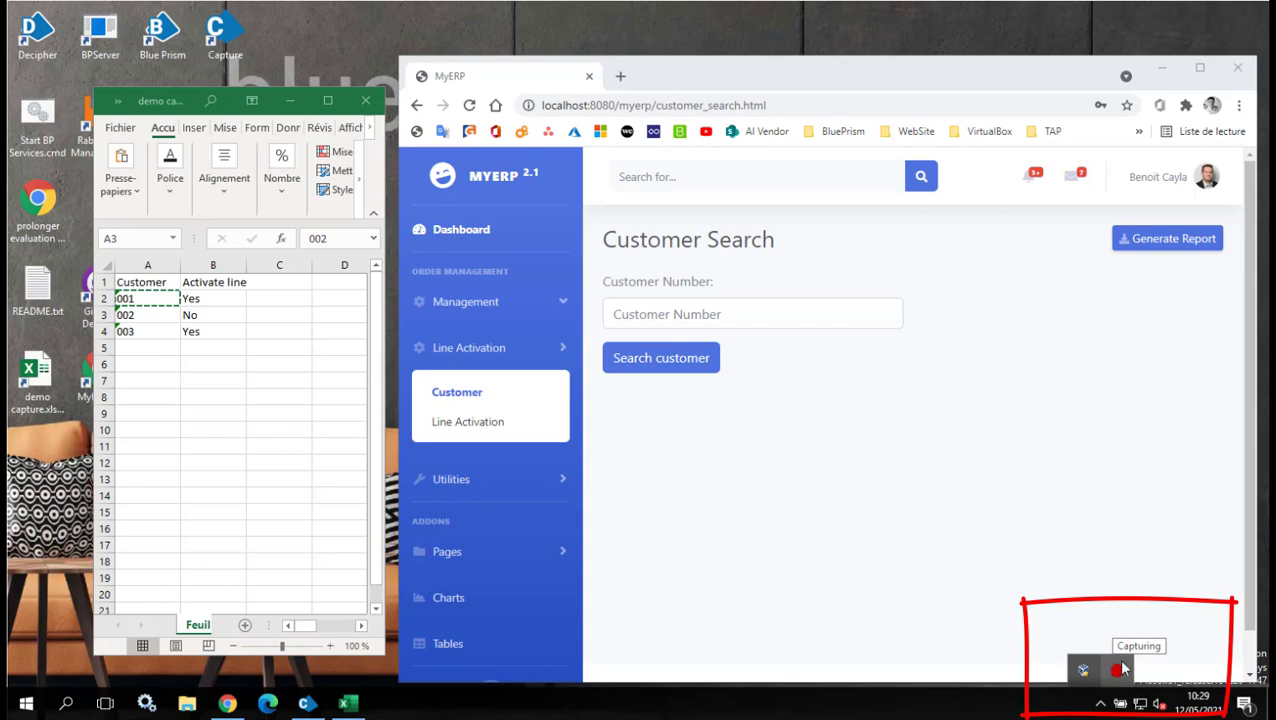
Finish the running capture recording from the Capture tray menu.
{"action": "right_click", "coordinate": [1117, 673]}
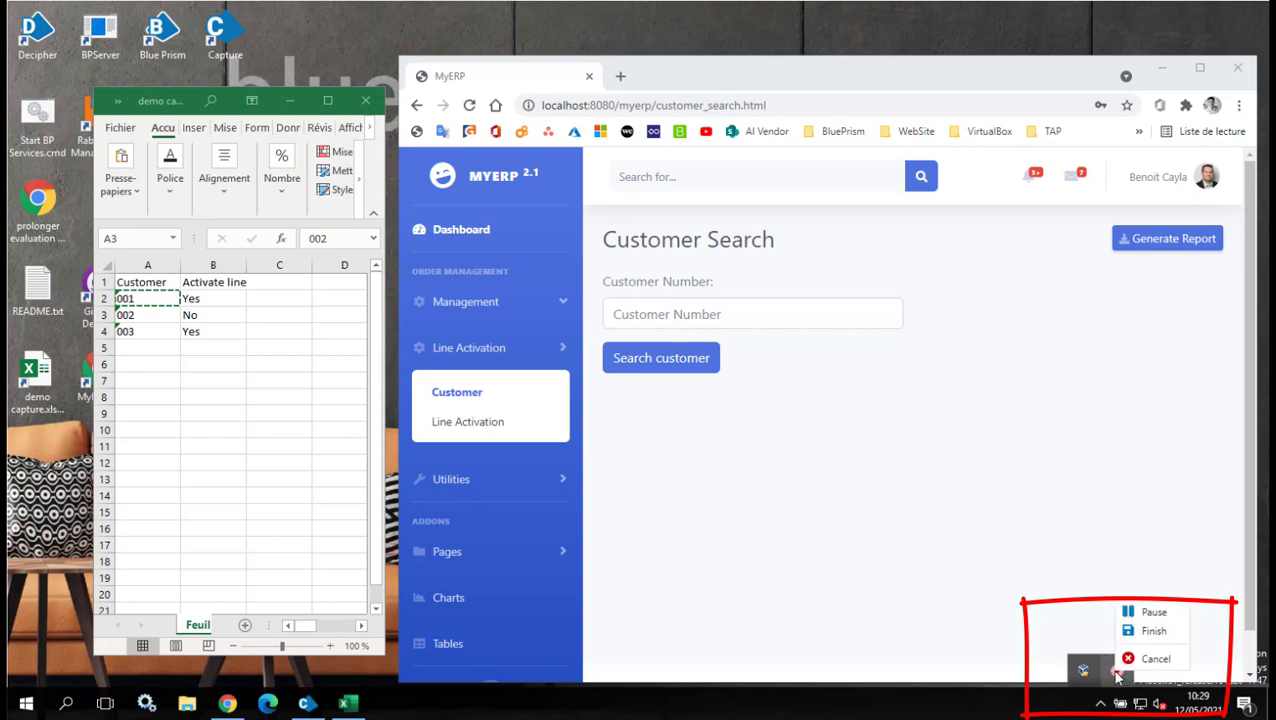
{"action": "left_click", "coordinate": [1152, 632]}
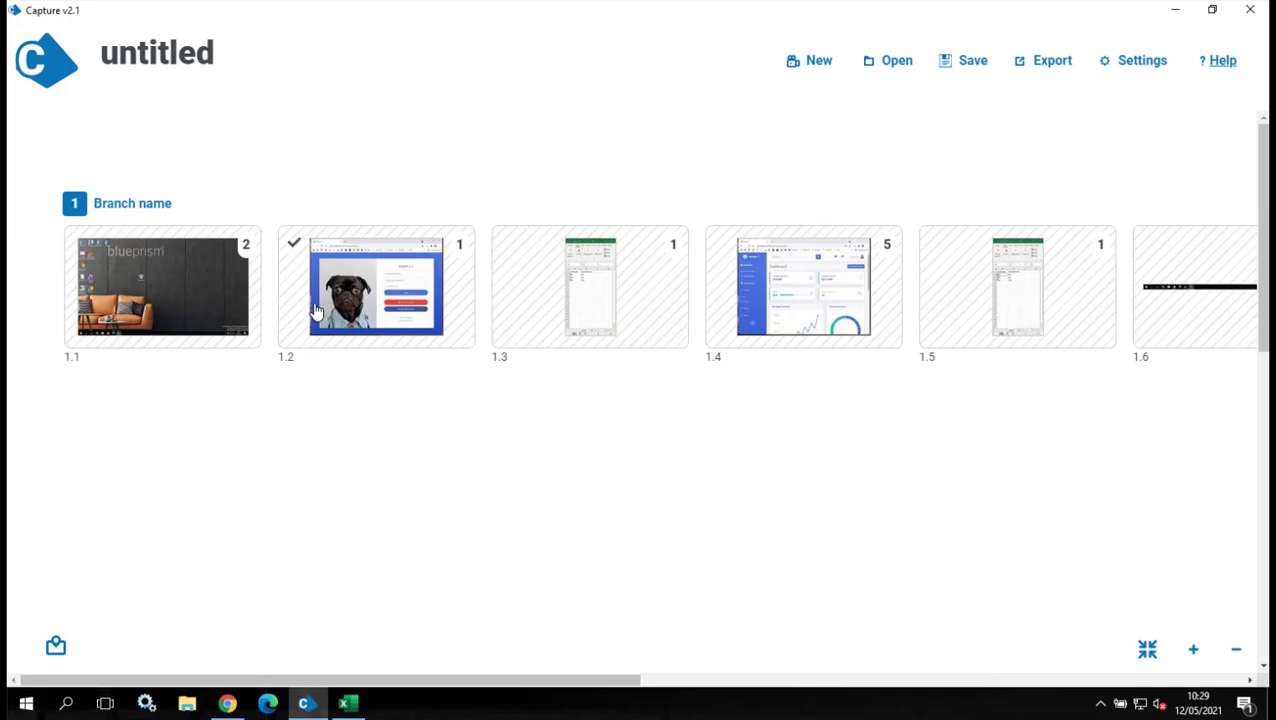
Open captured step 1.1 and review its two screenshots and description.
{"action": "left_click_drag", "start_coordinate": [538, 681], "coordinate": [191, 424]}
{"action": "left_click", "coordinate": [179, 297]}
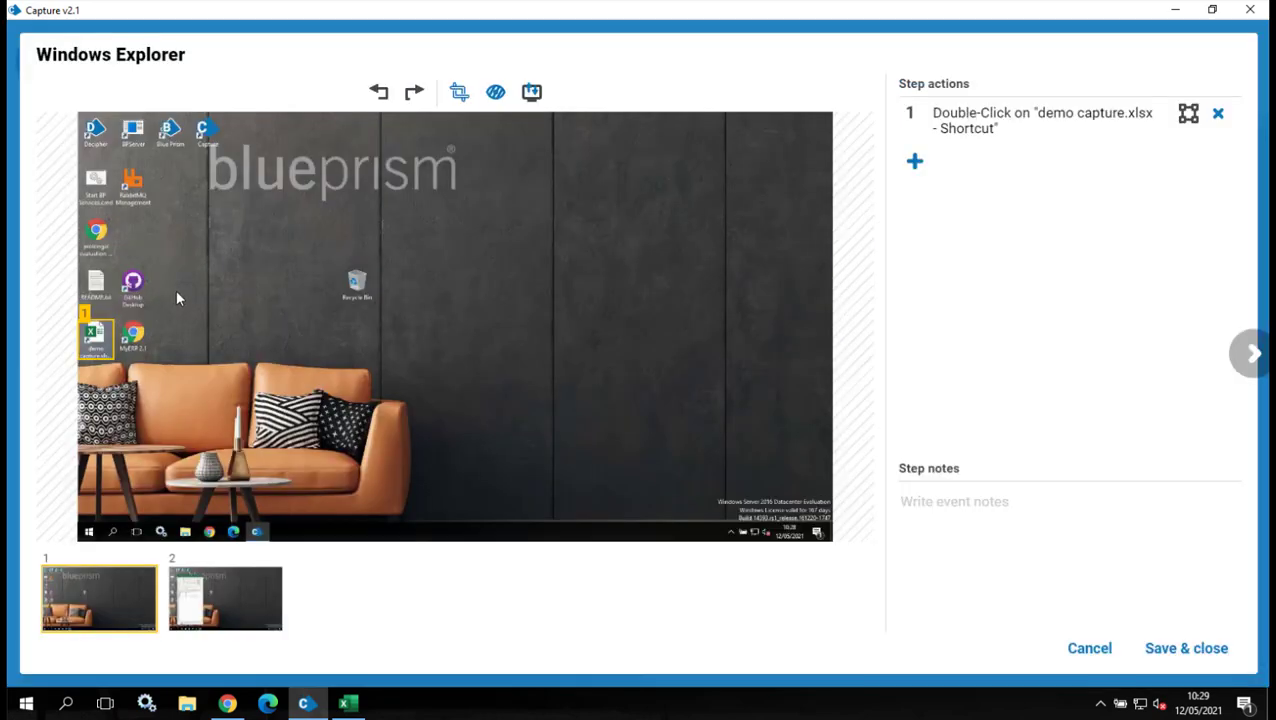
{"action": "left_click", "coordinate": [216, 598]}
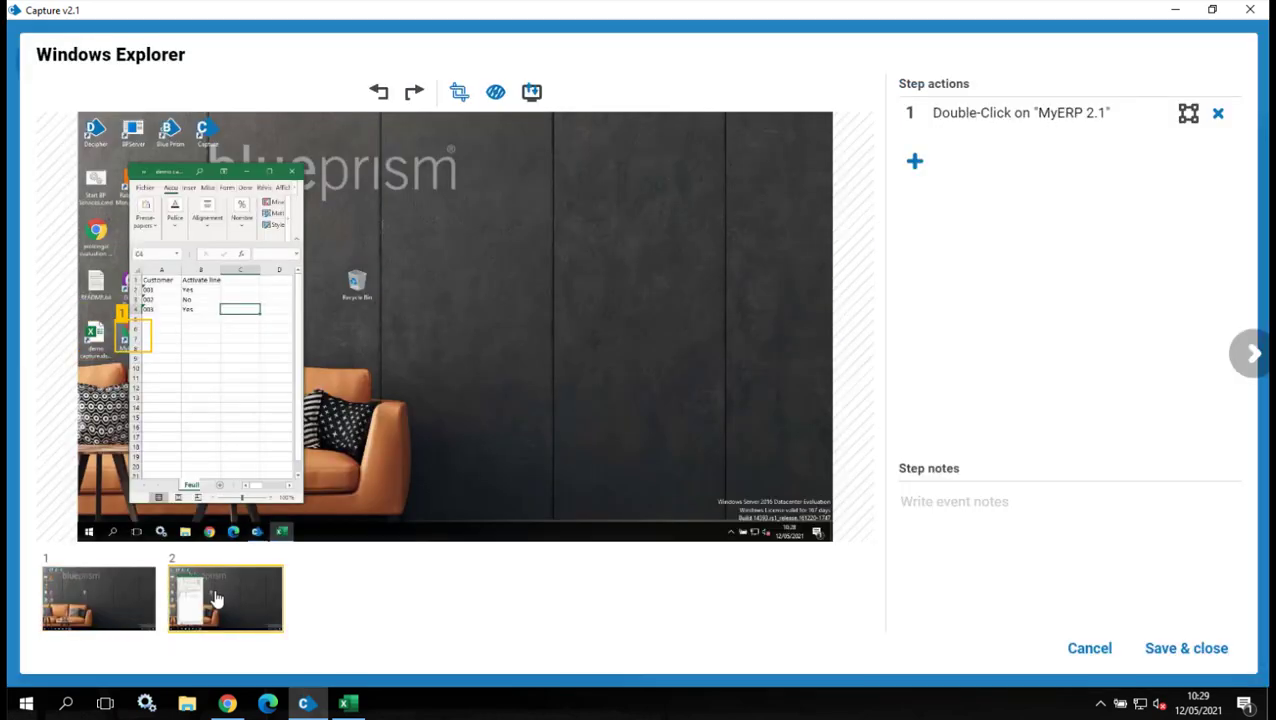
{"action": "left_click", "coordinate": [96, 582]}
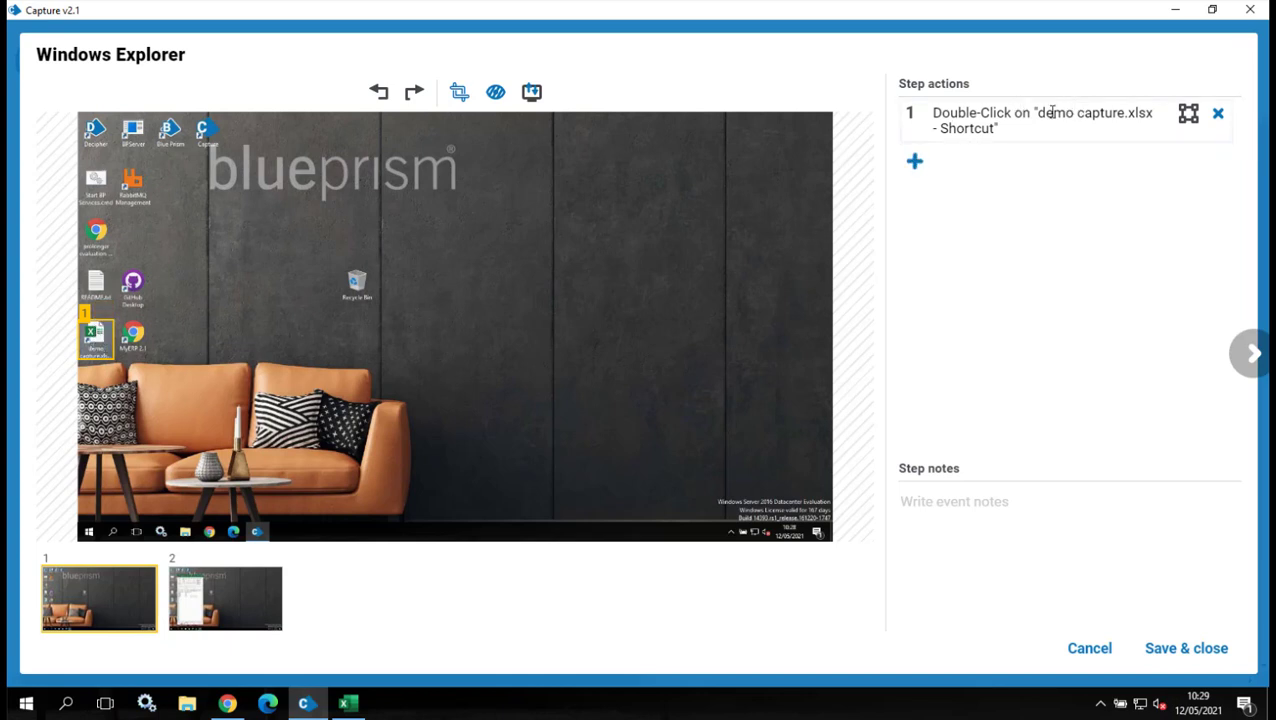
{"action": "left_click_drag", "start_coordinate": [1038, 113], "coordinate": [1076, 125]}
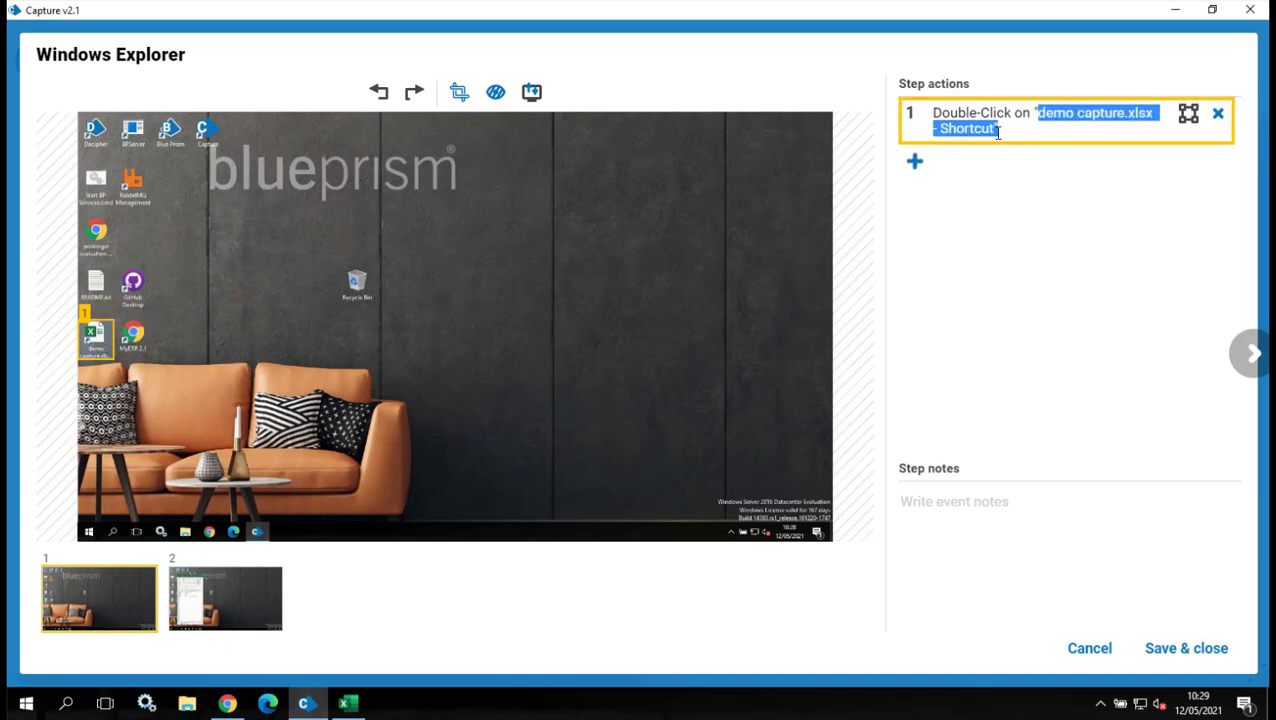
{"action": "left_click", "coordinate": [218, 599]}
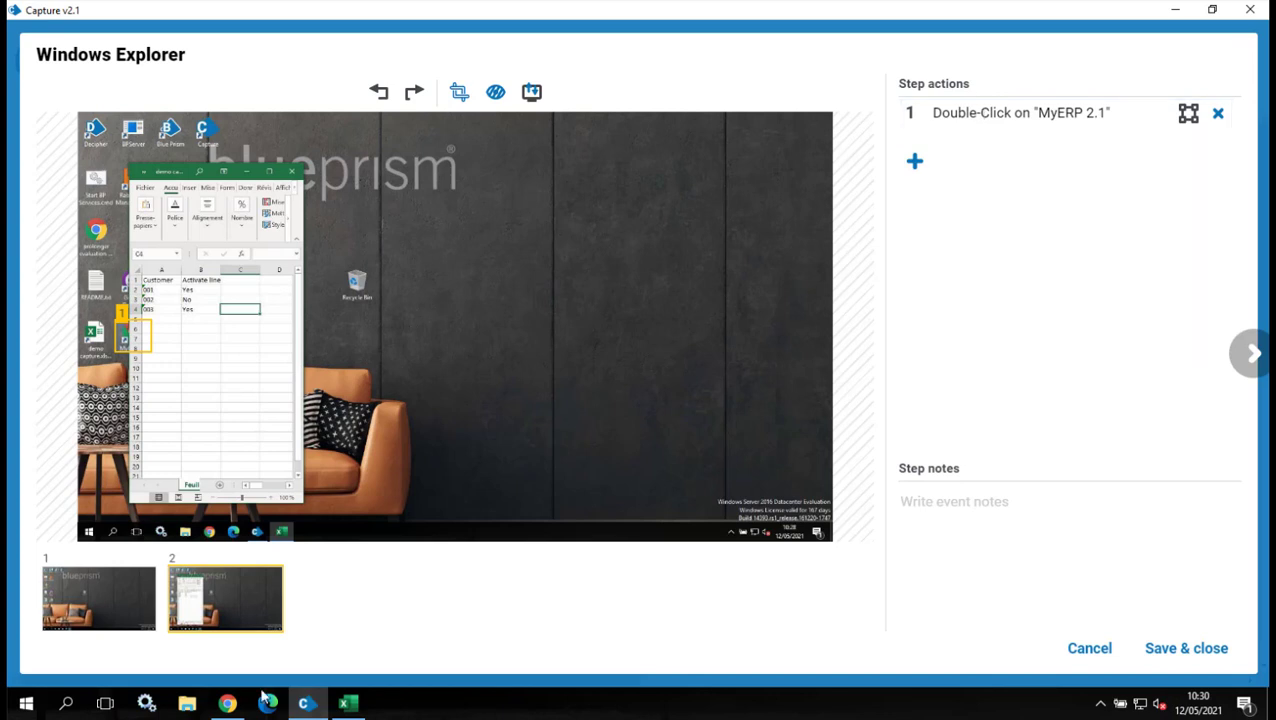
{"action": "left_click", "coordinate": [116, 604]}
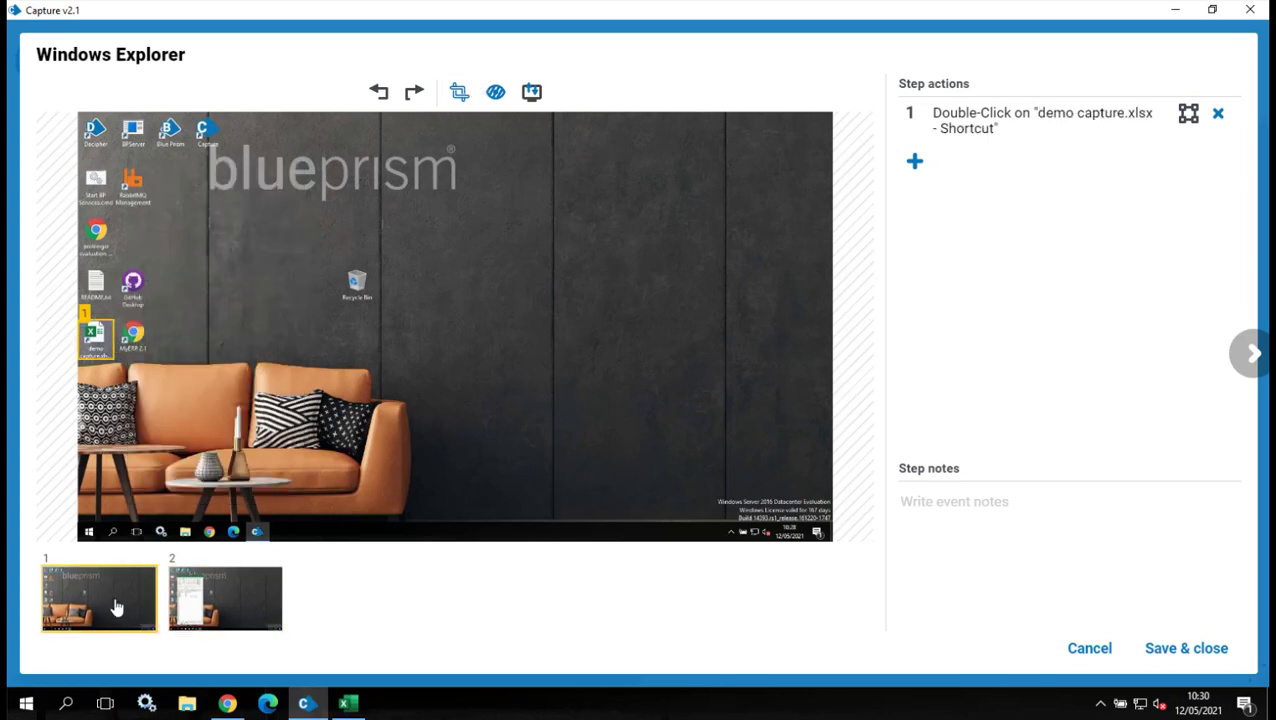
Crop each of the two screenshots around the demo capture and MyERP 2.1 desktop icons.
{"action": "left_click", "coordinate": [459, 93]}
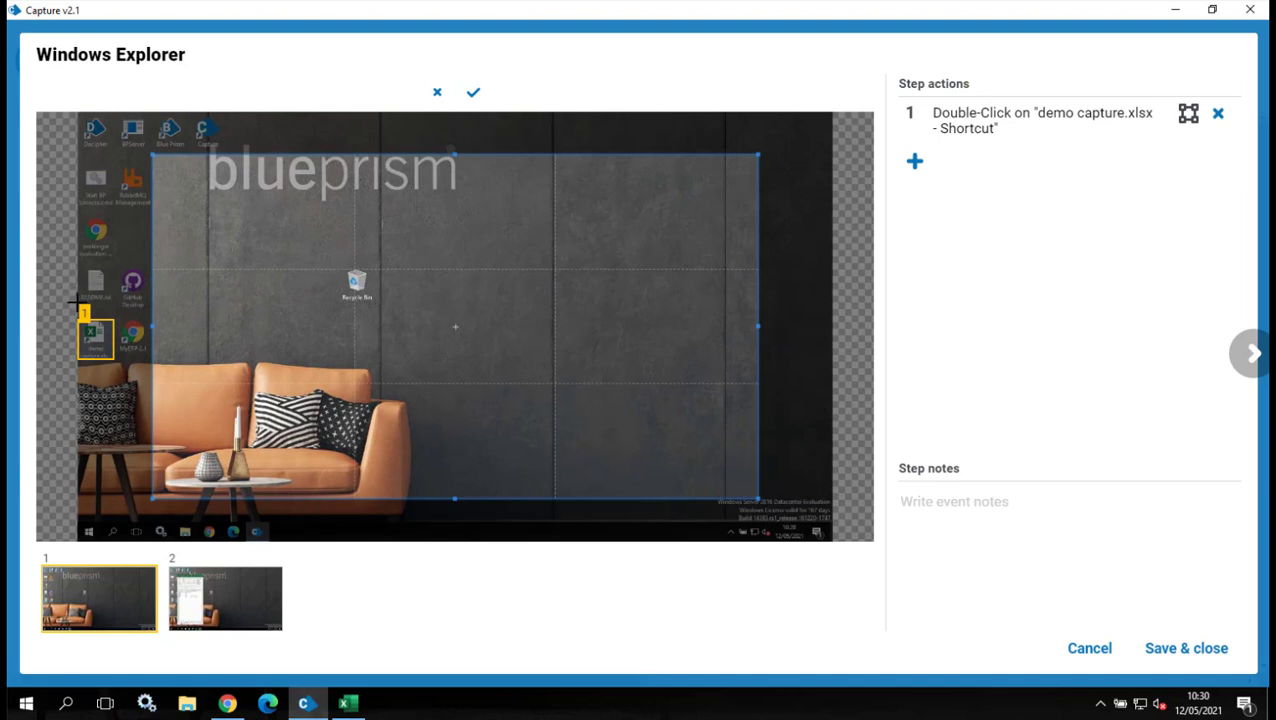
{"action": "left_click_drag", "start_coordinate": [77, 302], "coordinate": [163, 377]}
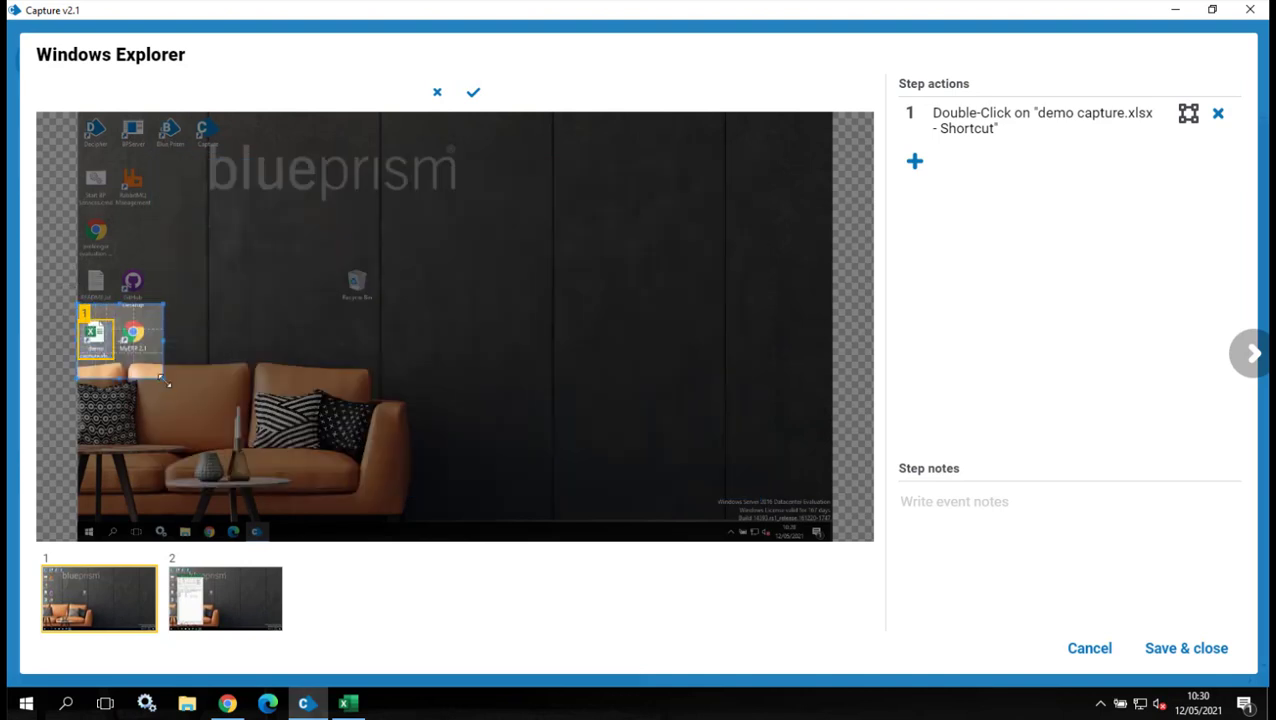
{"action": "left_click", "coordinate": [473, 92]}
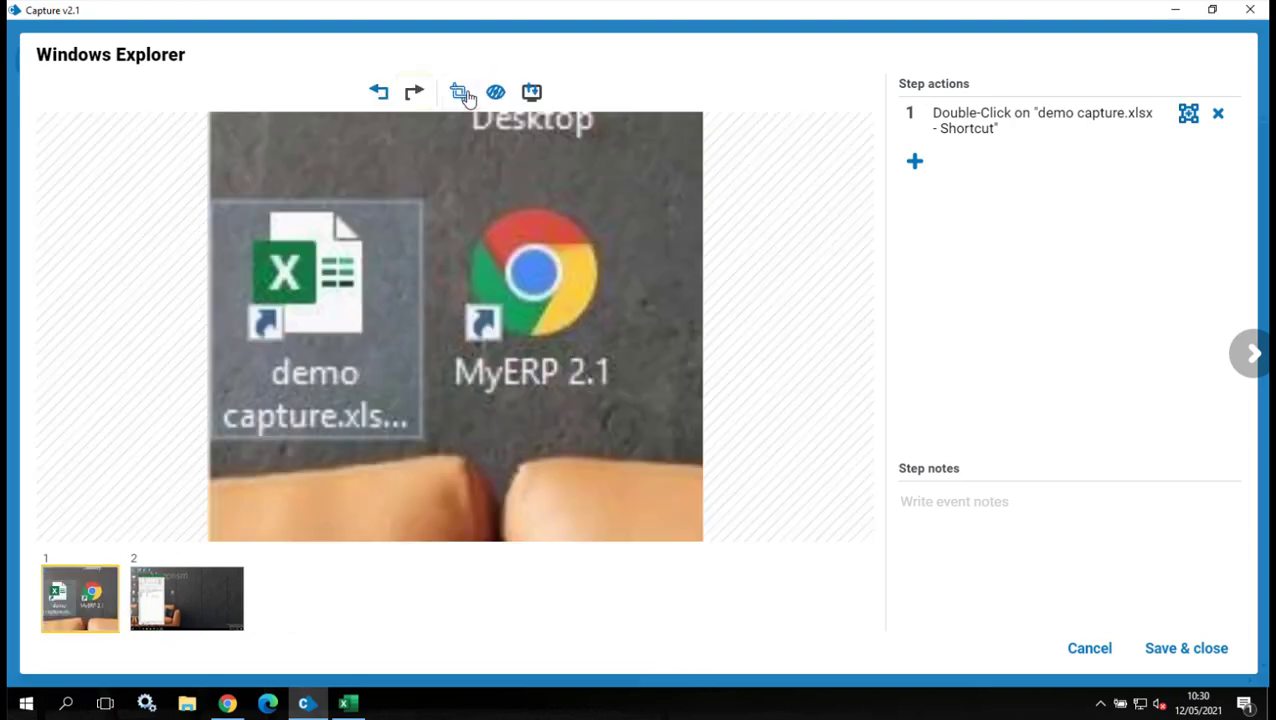
{"action": "left_click", "coordinate": [196, 596]}
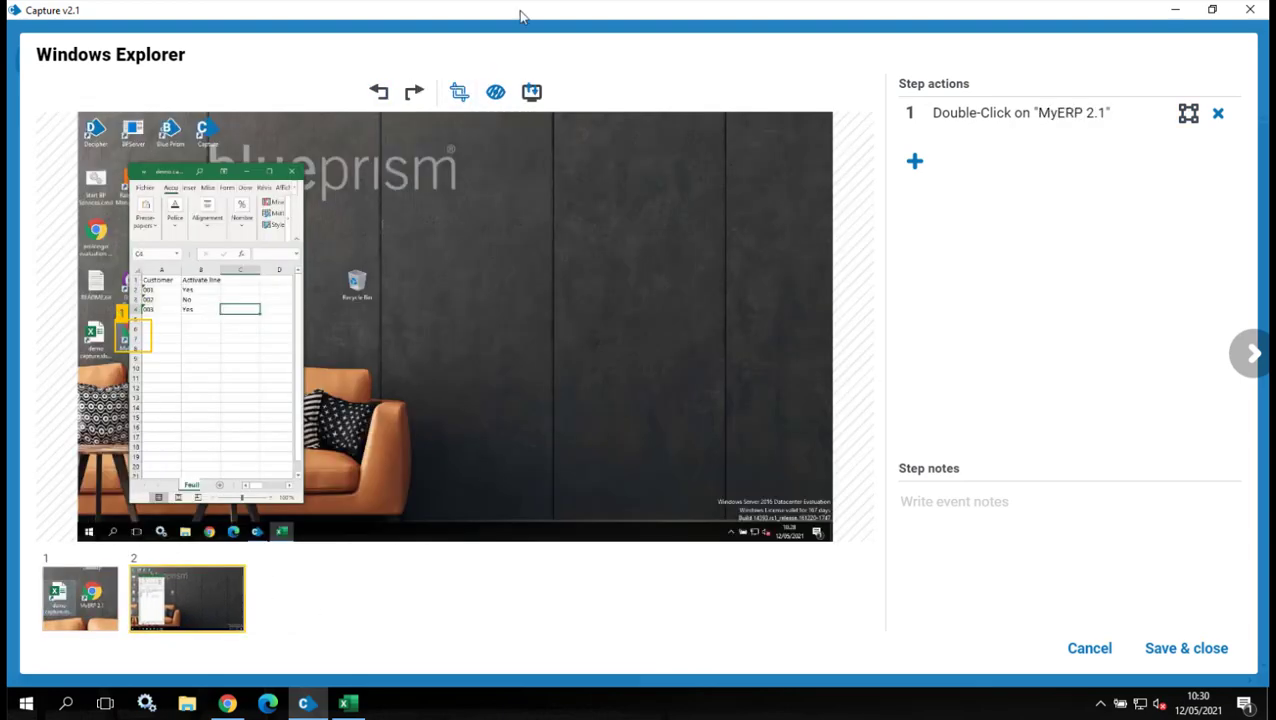
{"action": "left_click", "coordinate": [460, 92]}
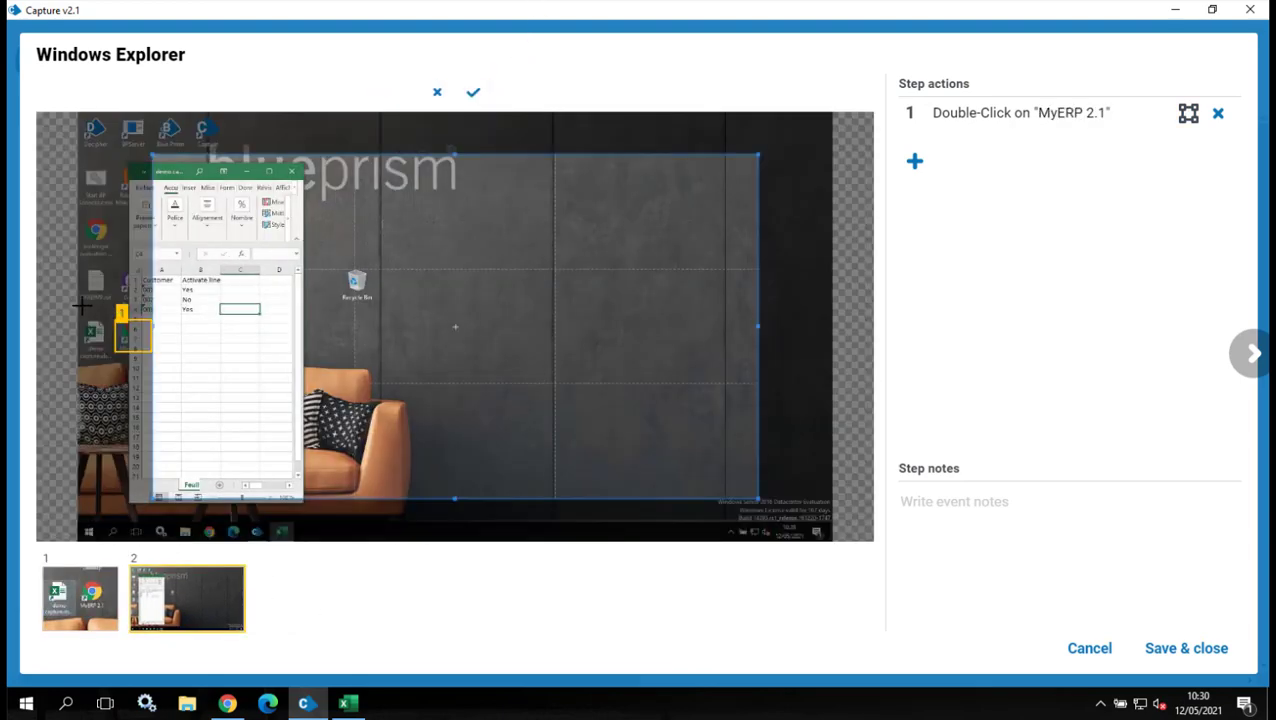
{"action": "left_click_drag", "start_coordinate": [78, 300], "coordinate": [186, 392]}
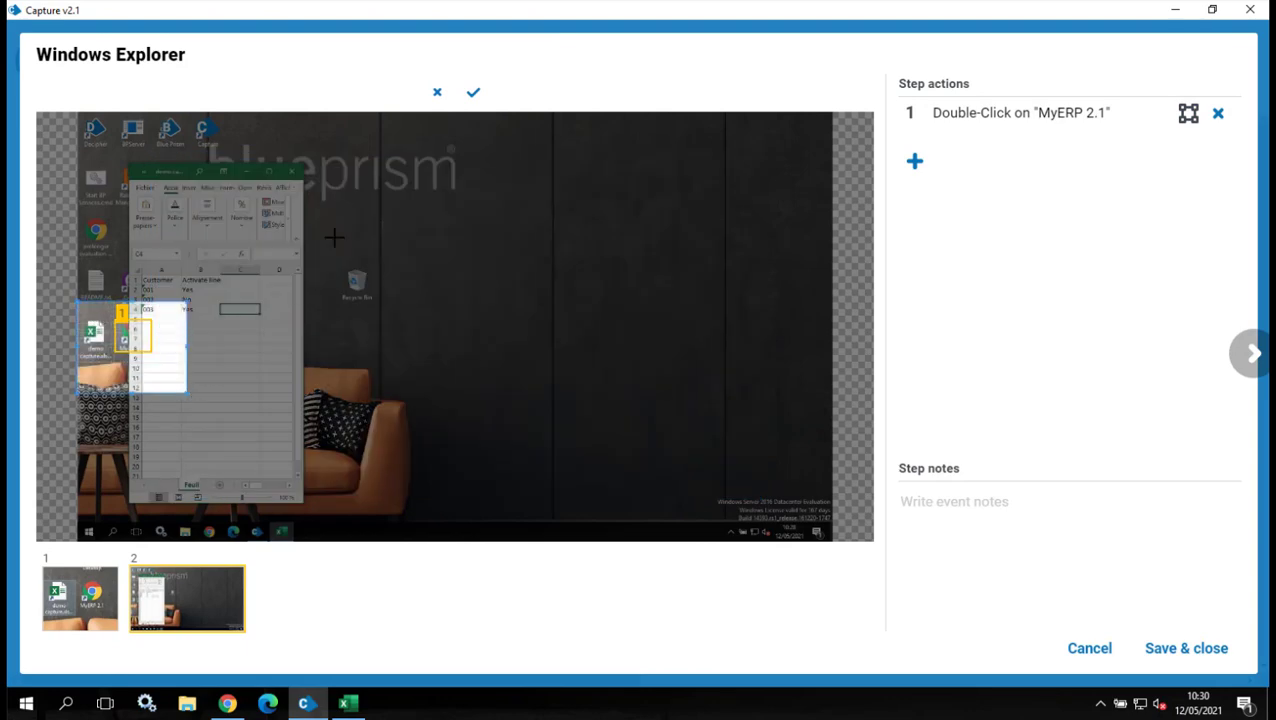
{"action": "left_click", "coordinate": [473, 93]}
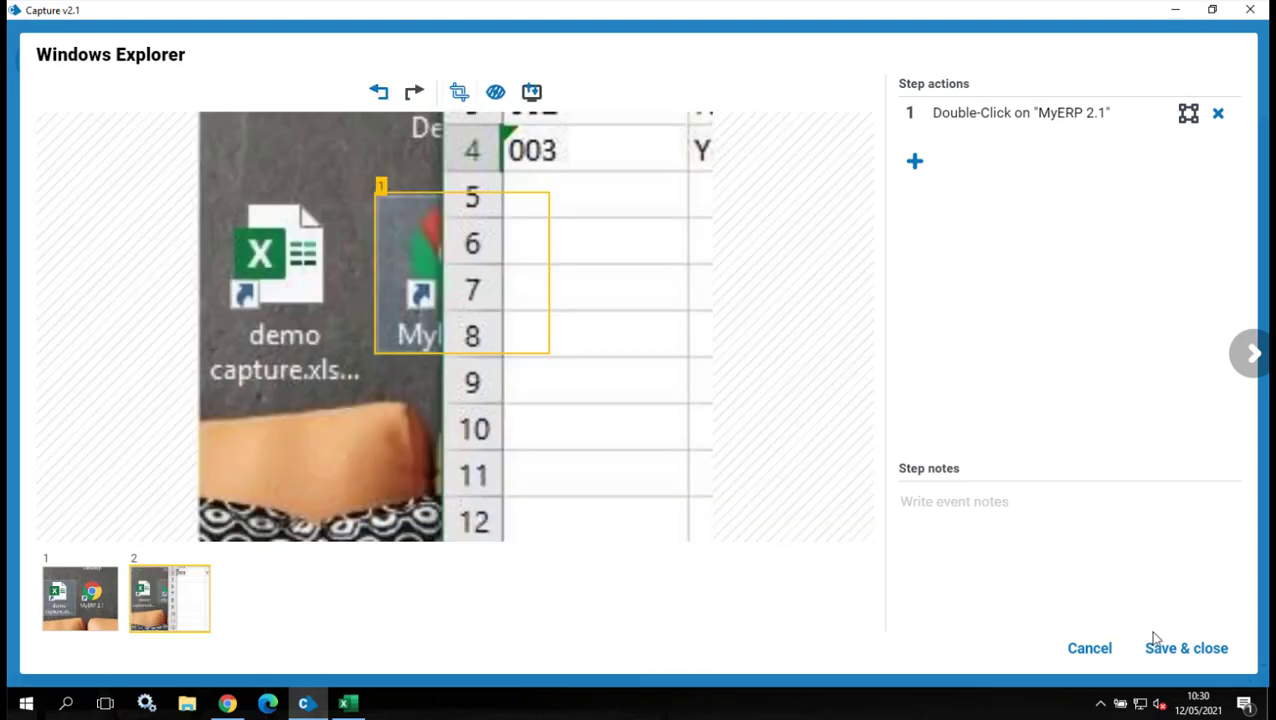
Save step 1.1 and open the MyERP login step 1.2 for editing.
{"action": "left_click", "coordinate": [1186, 648]}
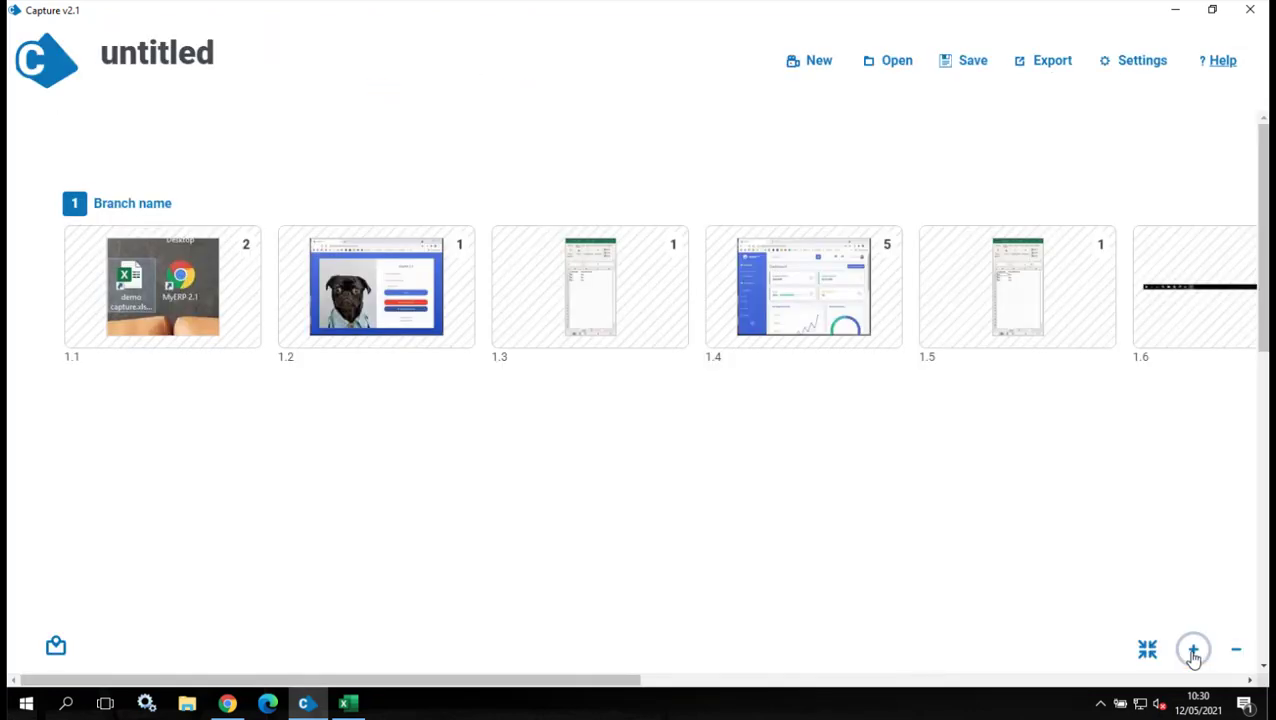
{"action": "left_click", "coordinate": [394, 266]}
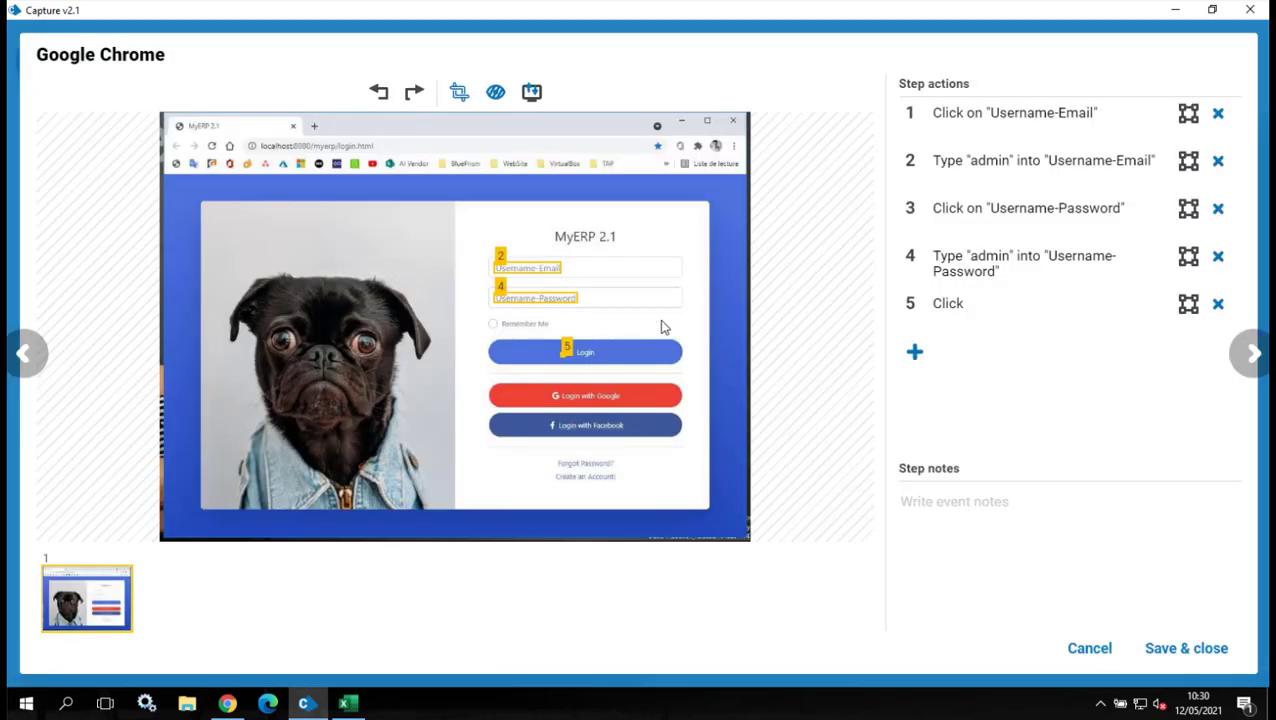
{"action": "mouse_move", "coordinate": [553, 268]}
Crop the login screenshot down to just the MyERP 2.1 login card.
{"action": "left_click", "coordinate": [456, 93]}
{"action": "left_click_drag", "start_coordinate": [197, 200], "coordinate": [712, 514]}
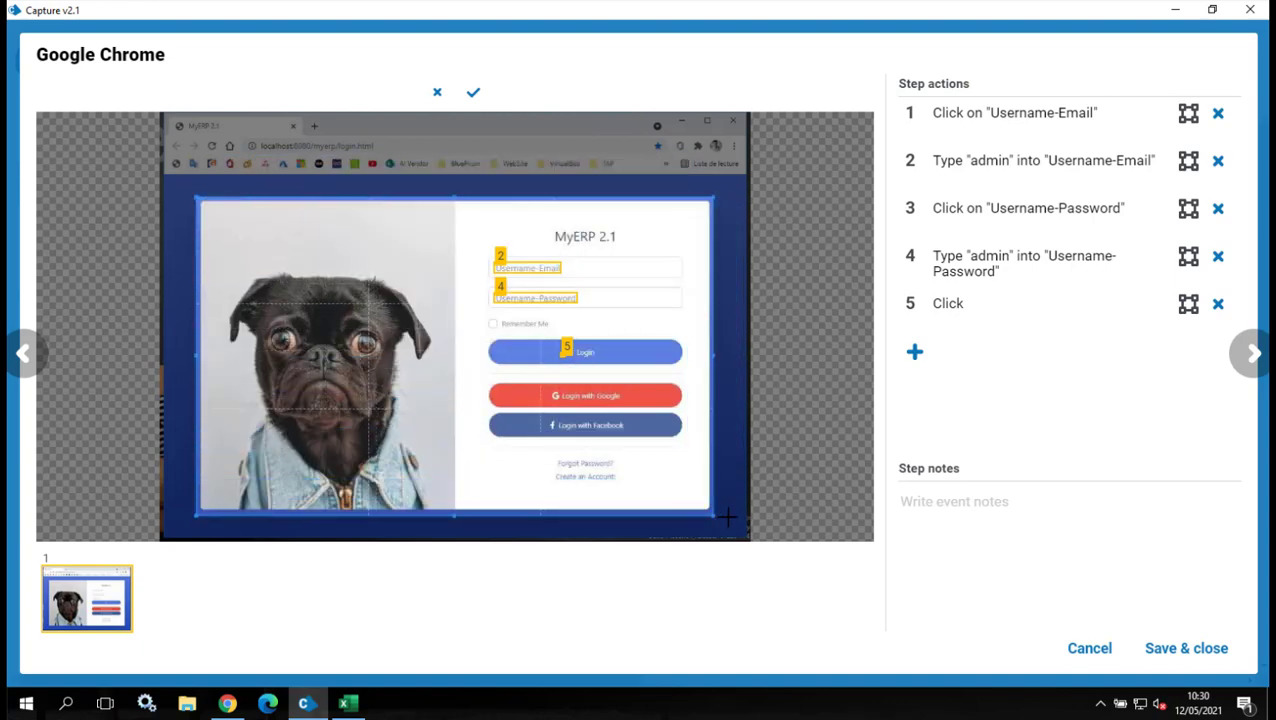
{"action": "left_click", "coordinate": [474, 93]}
{"action": "mouse_move", "coordinate": [569, 206]}
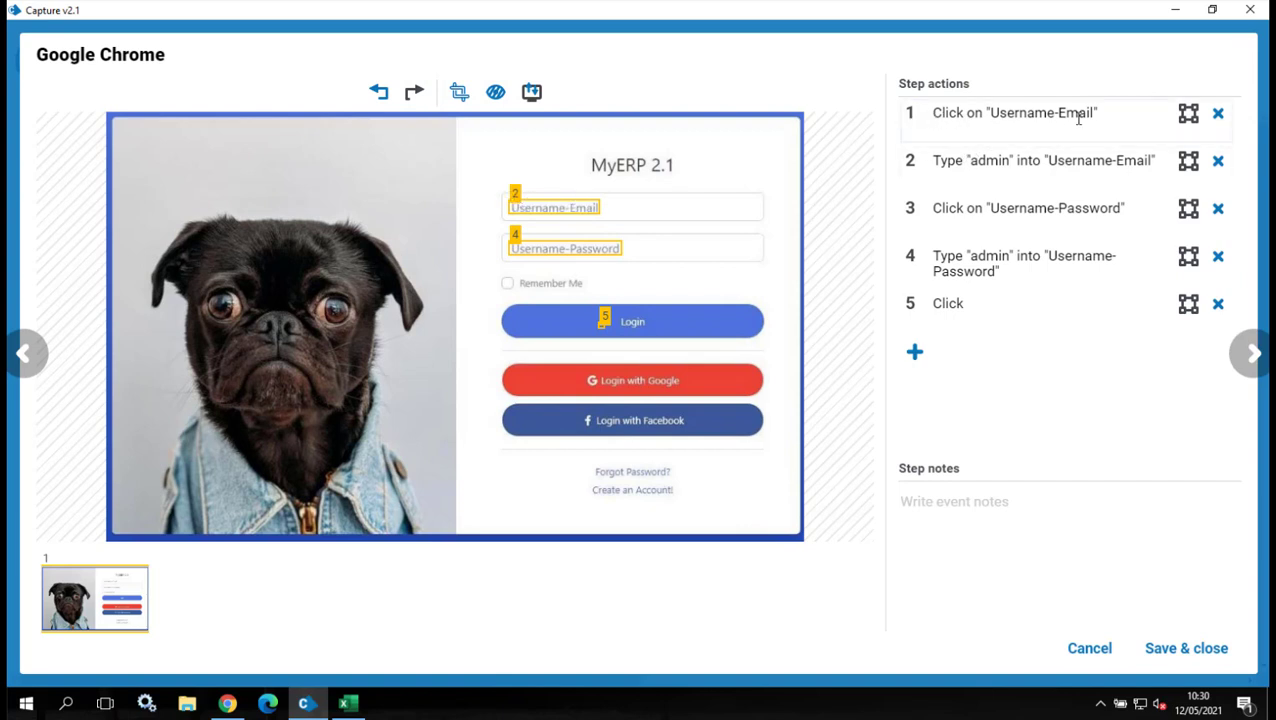
Replace the username in step 2 and the password in step 4 with ****.
{"action": "double_click", "coordinate": [985, 163]}
{"action": "type", "text": "****"}
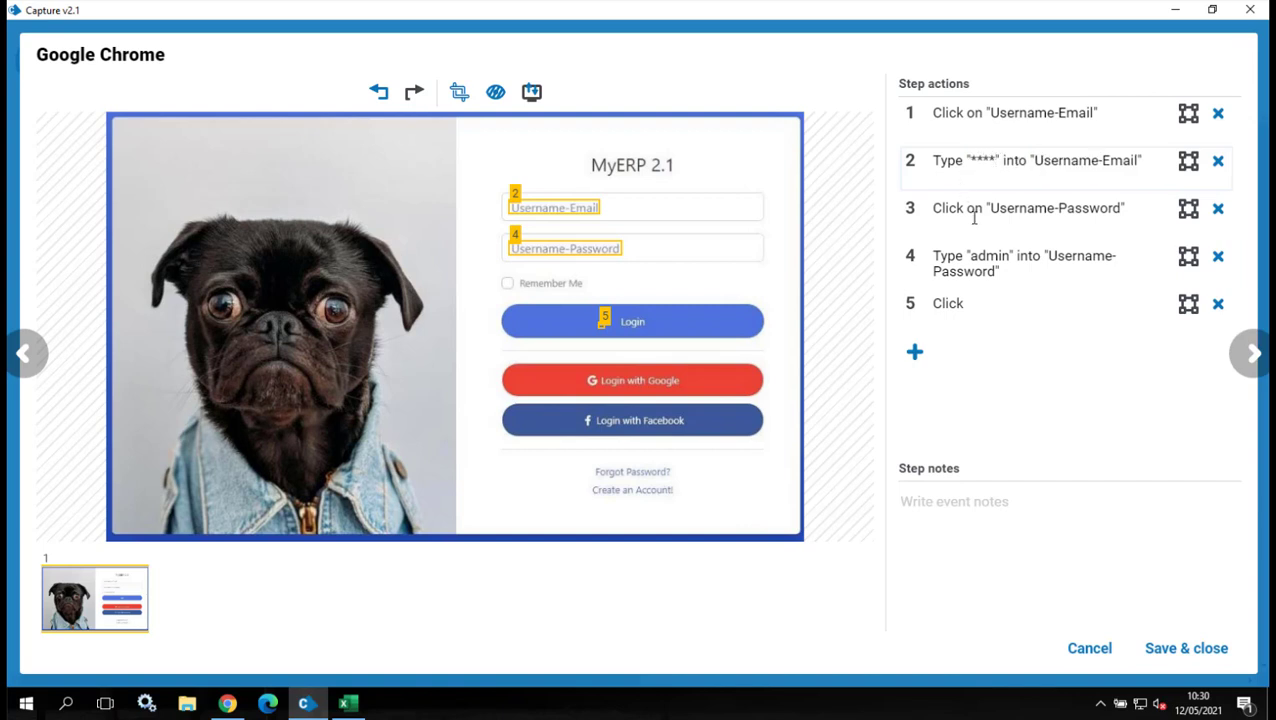
{"action": "double_click", "coordinate": [989, 256]}
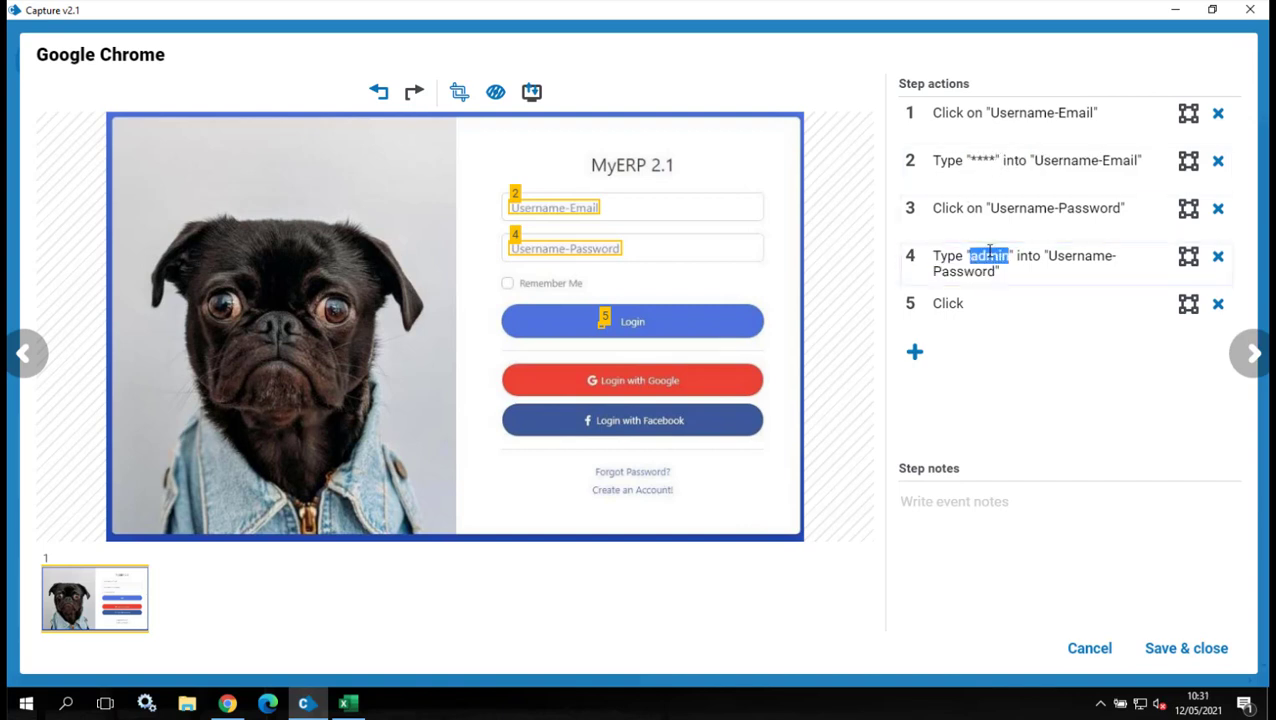
{"action": "type", "text": "****"}
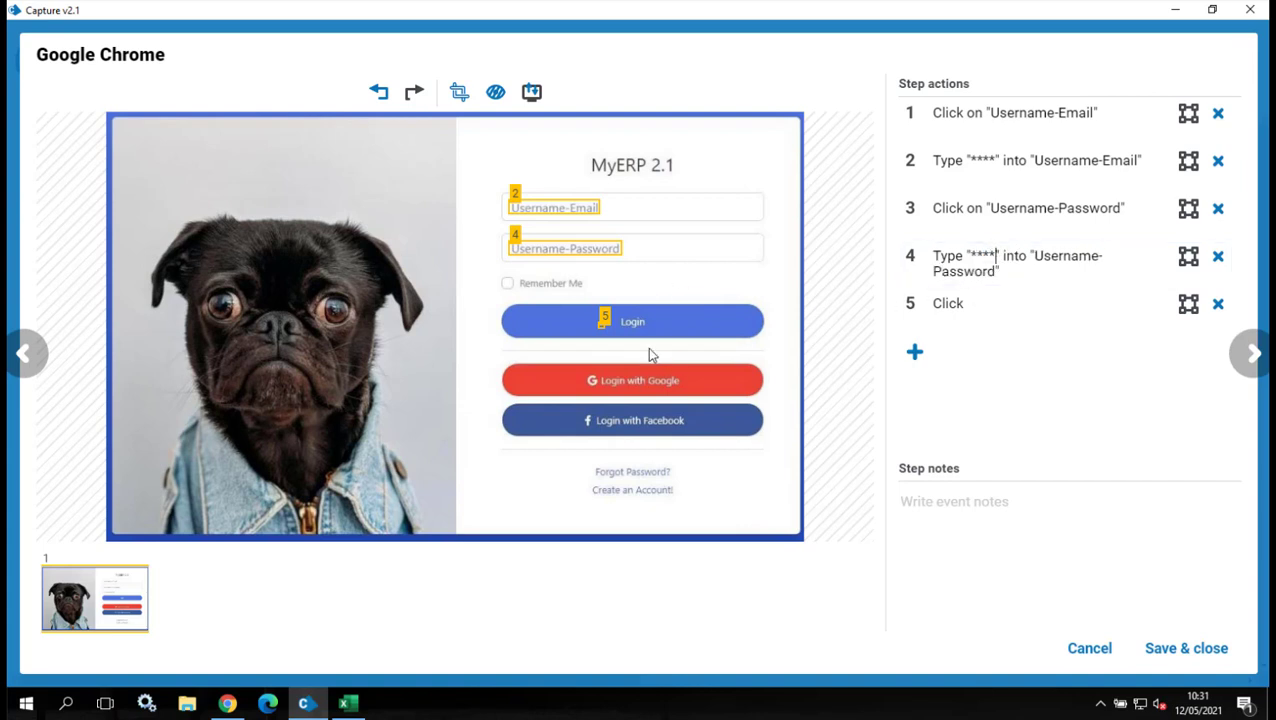
Resize step 5's highlight to frame the whole Login button, then save the step.
{"action": "left_click_drag", "start_coordinate": [598, 328], "coordinate": [507, 332]}
{"action": "left_click_drag", "start_coordinate": [690, 330], "coordinate": [748, 336]}
{"action": "left_click_drag", "start_coordinate": [645, 324], "coordinate": [646, 310]}
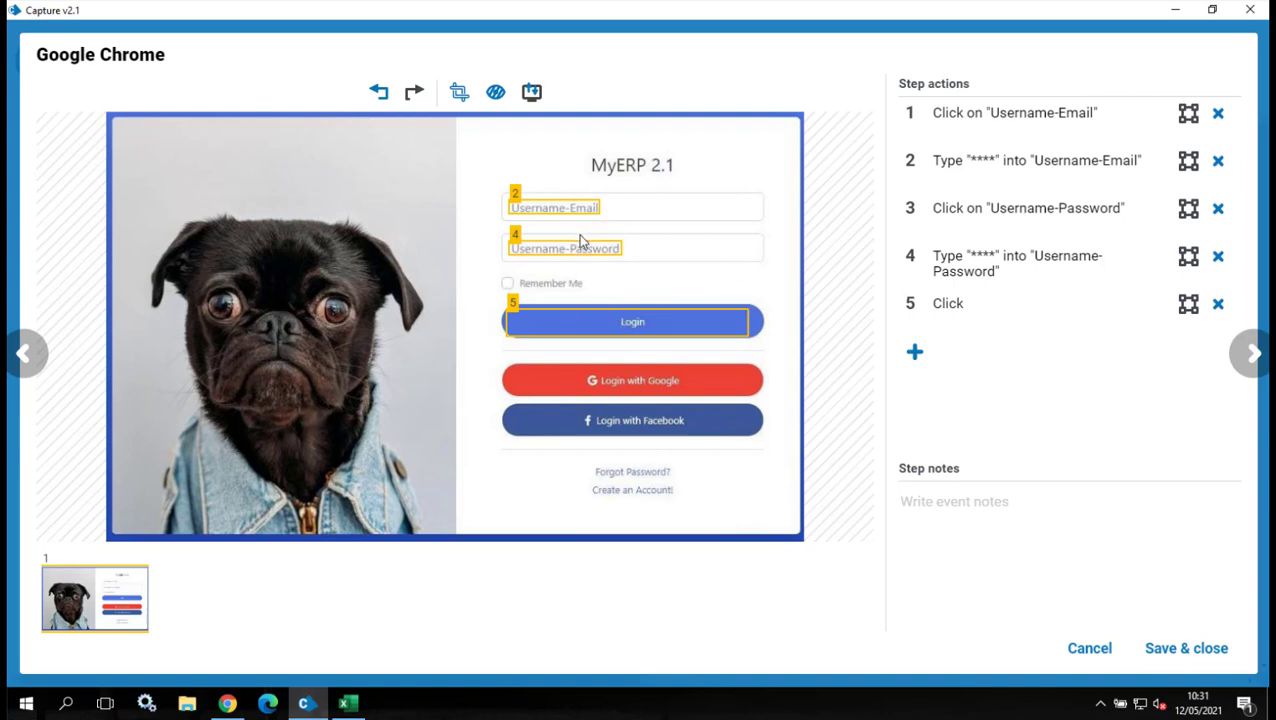
{"action": "left_click", "coordinate": [1186, 649]}
Crop step 1.3's Excel screenshot to the Customer / Activate line table (A1:B5) and save.
{"action": "double_click", "coordinate": [590, 279]}
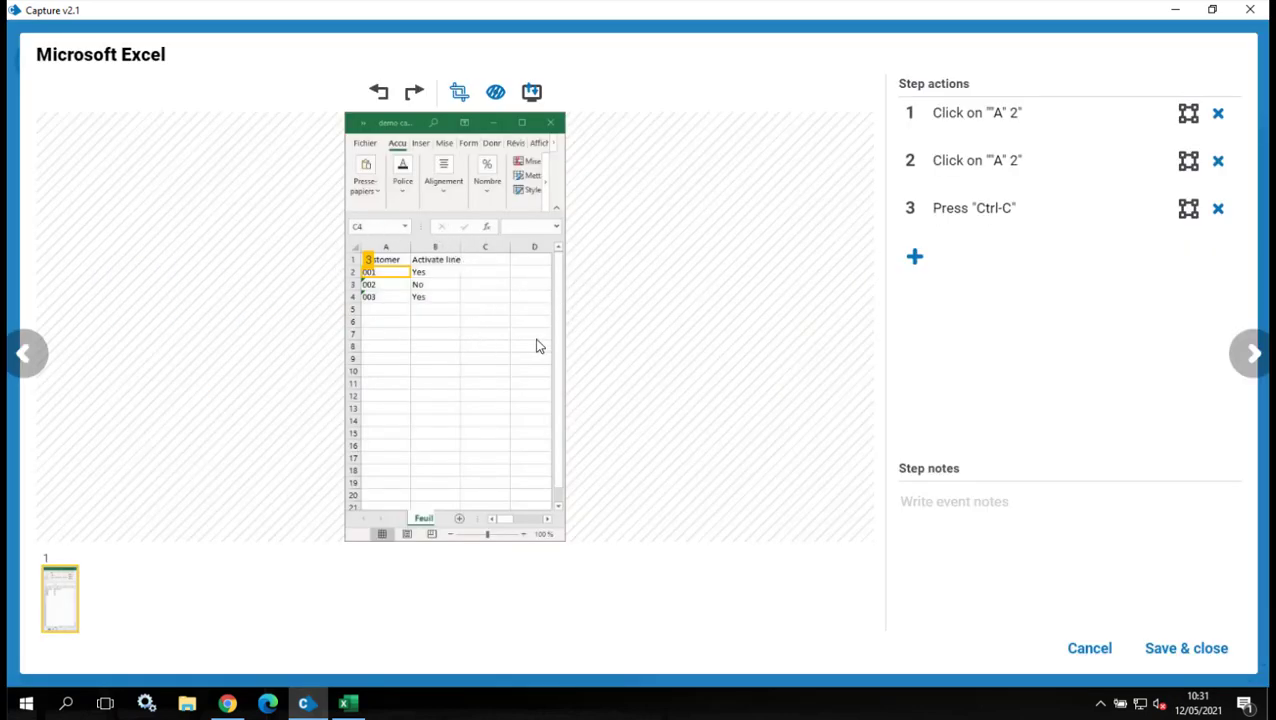
{"action": "mouse_move", "coordinate": [381, 276]}
{"action": "left_click", "coordinate": [459, 92]}
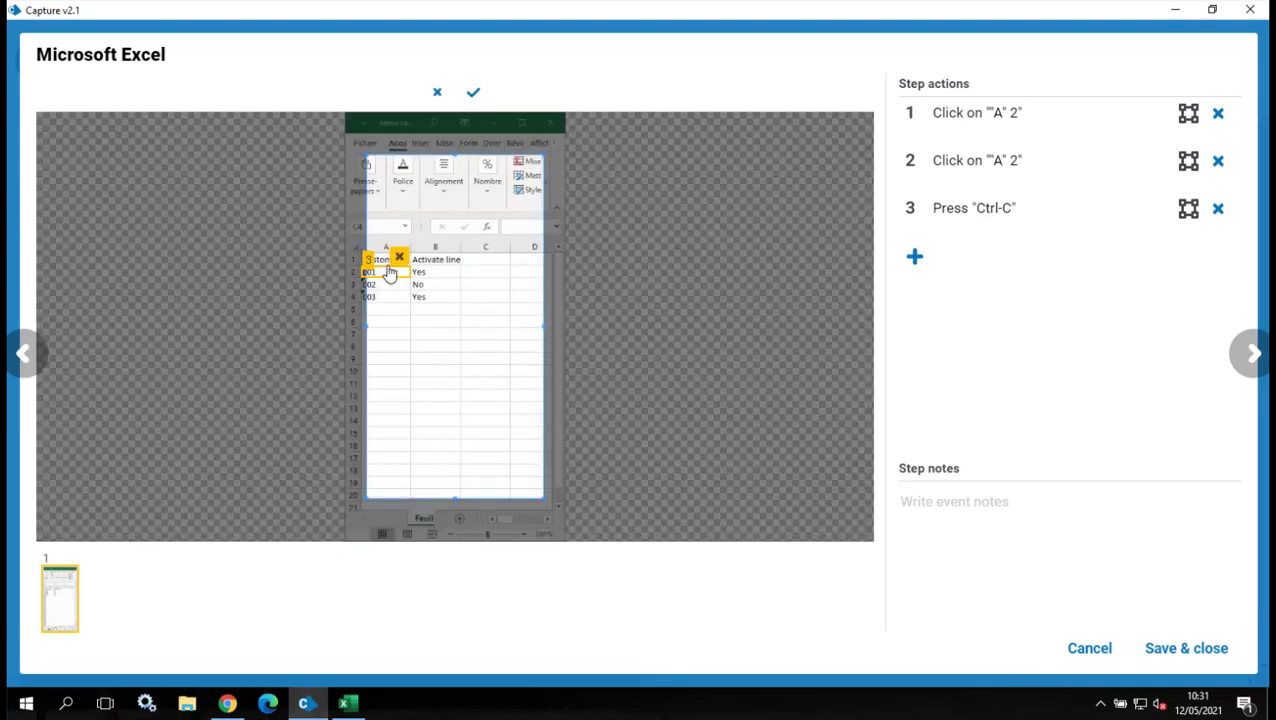
{"action": "left_click_drag", "start_coordinate": [344, 244], "coordinate": [468, 313]}
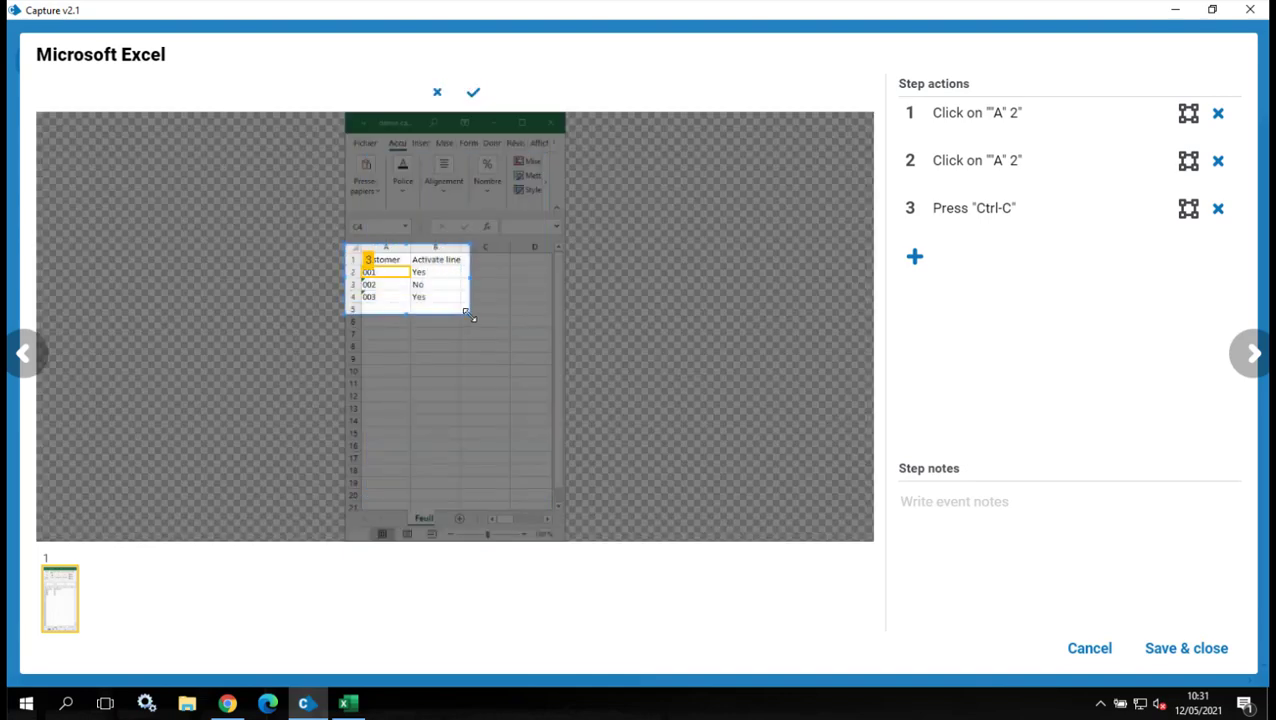
{"action": "left_click", "coordinate": [474, 94]}
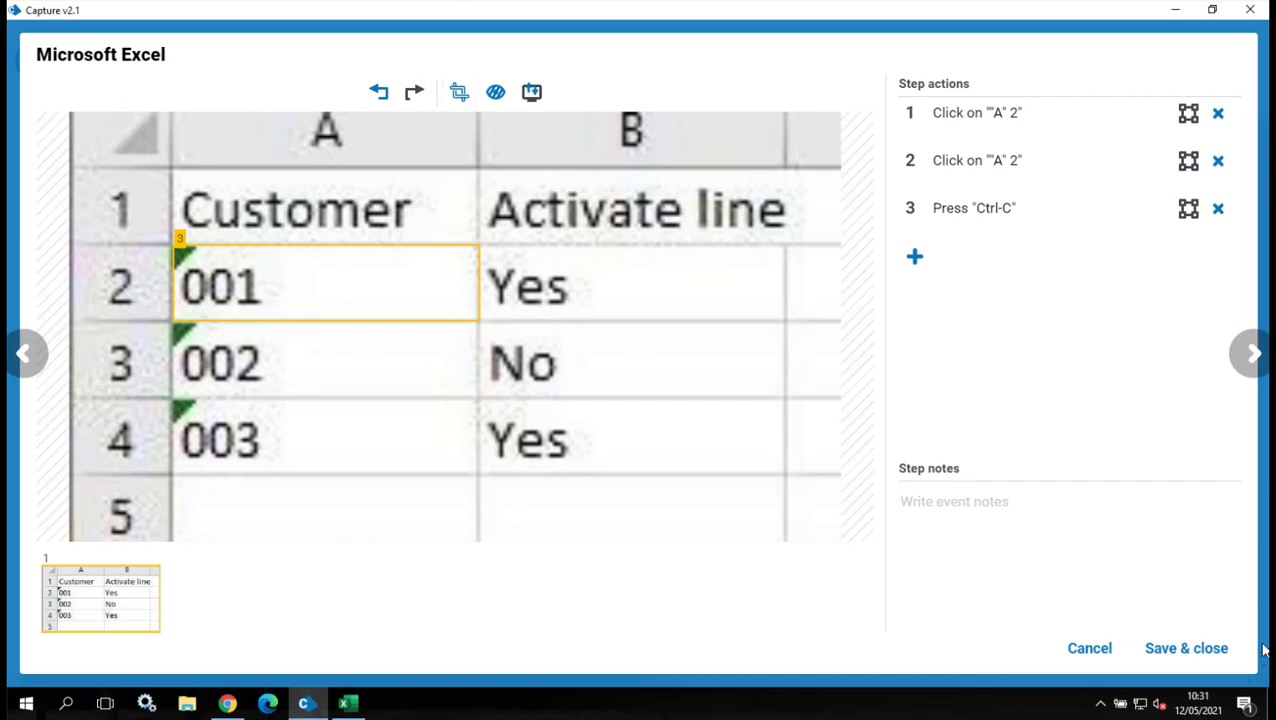
{"action": "left_click", "coordinate": [1170, 652]}
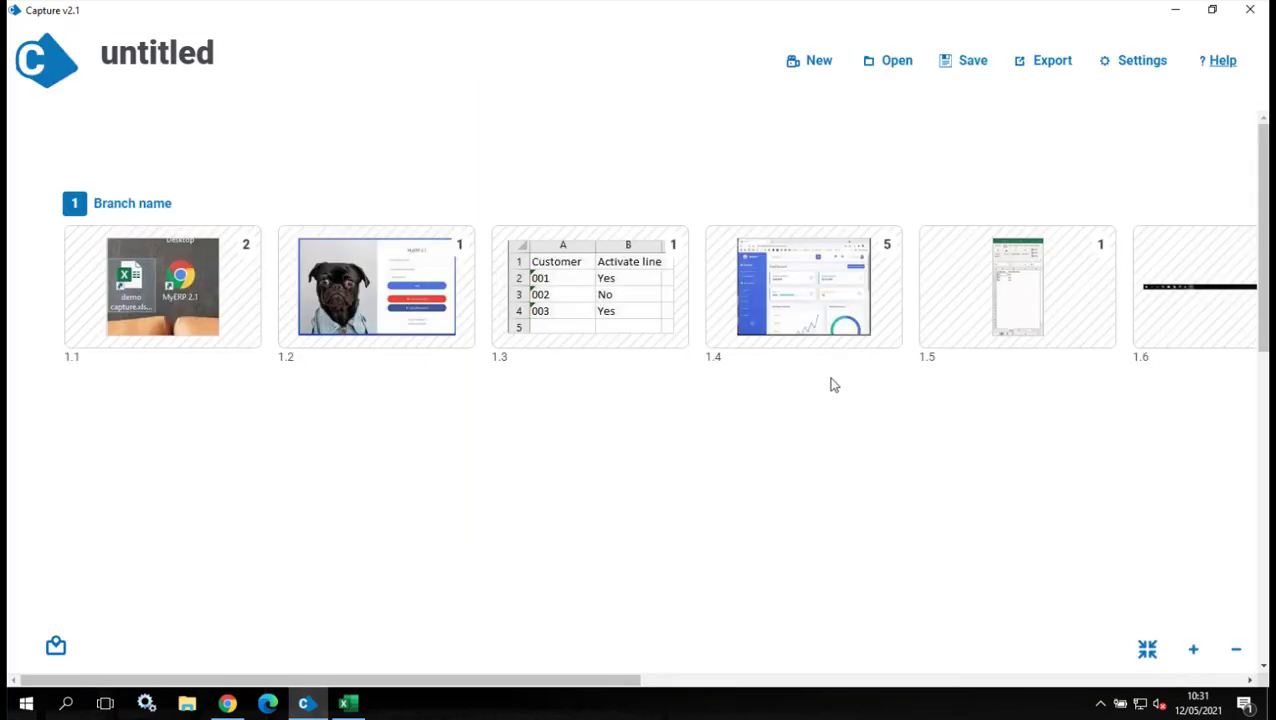
Open thumbnail 1.4, the Google Chrome step with five MyERP dashboard screenshots.
{"action": "left_click", "coordinate": [793, 300]}
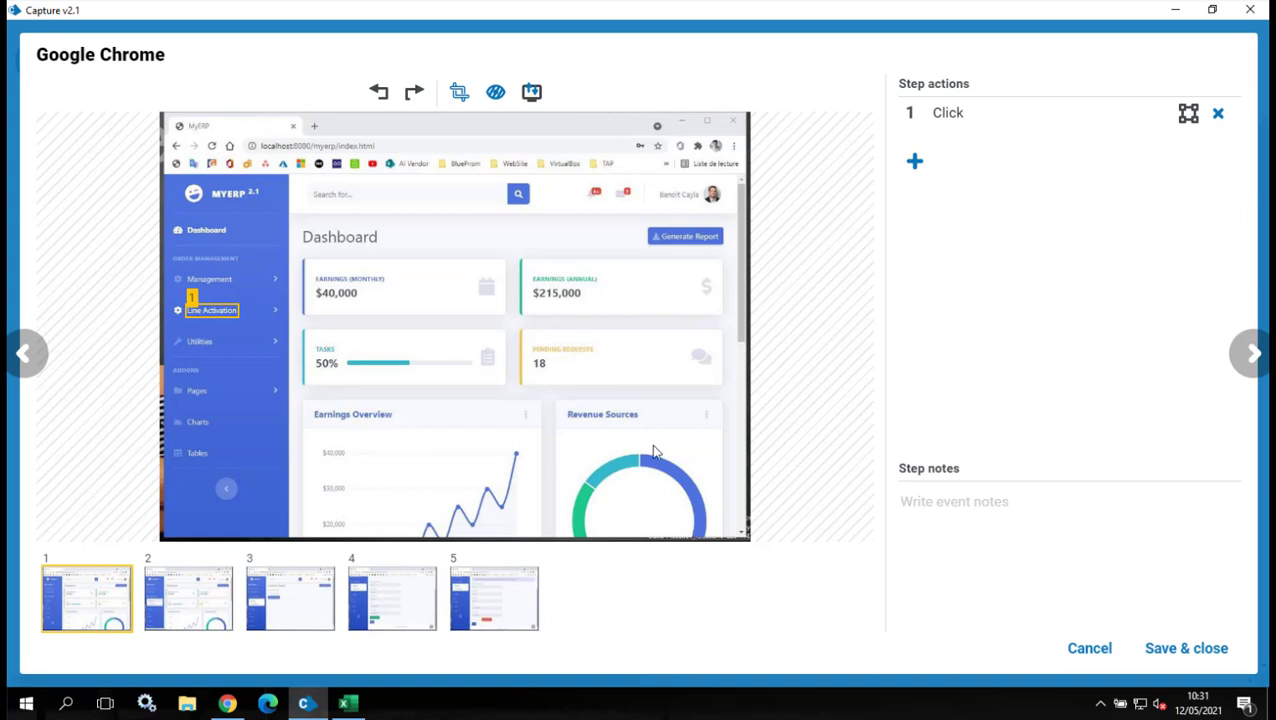
Browse screenshots 1–5, then extend screenshot 3's highlight over the Search customer button.
{"action": "left_click", "coordinate": [174, 603]}
{"action": "left_click", "coordinate": [295, 600]}
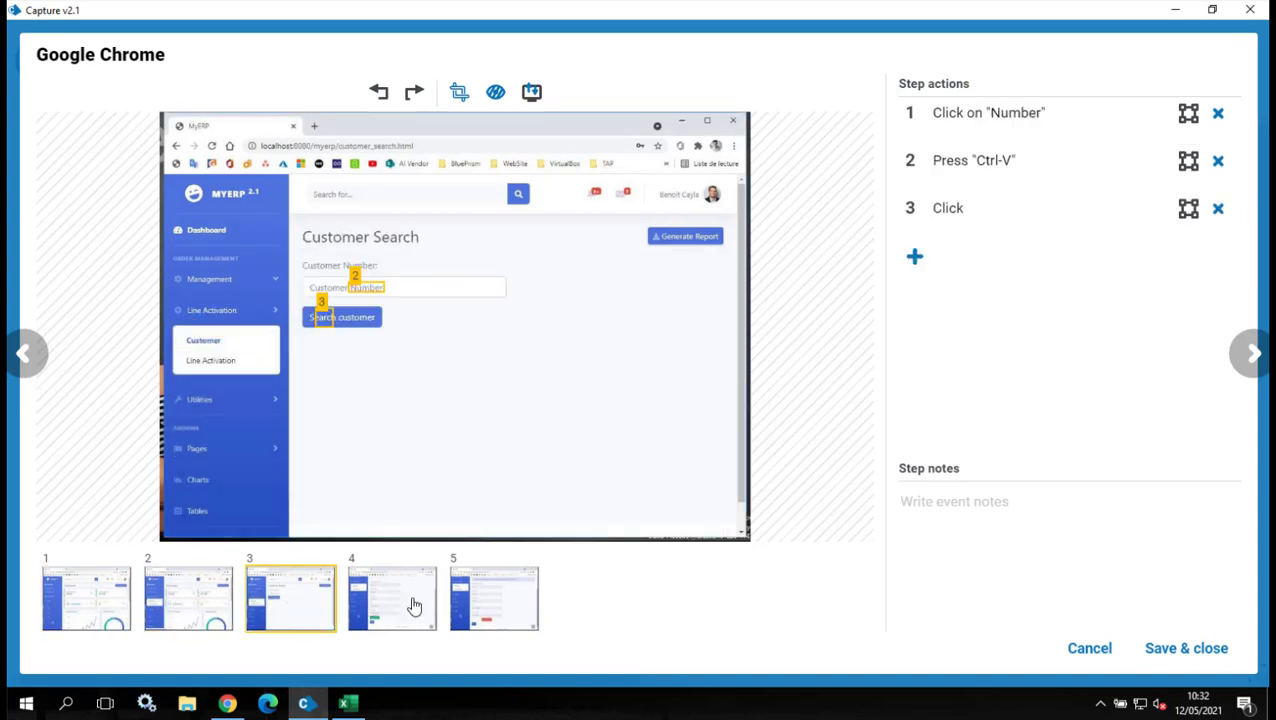
{"action": "left_click", "coordinate": [372, 605]}
{"action": "left_click", "coordinate": [482, 597]}
{"action": "left_click", "coordinate": [93, 607]}
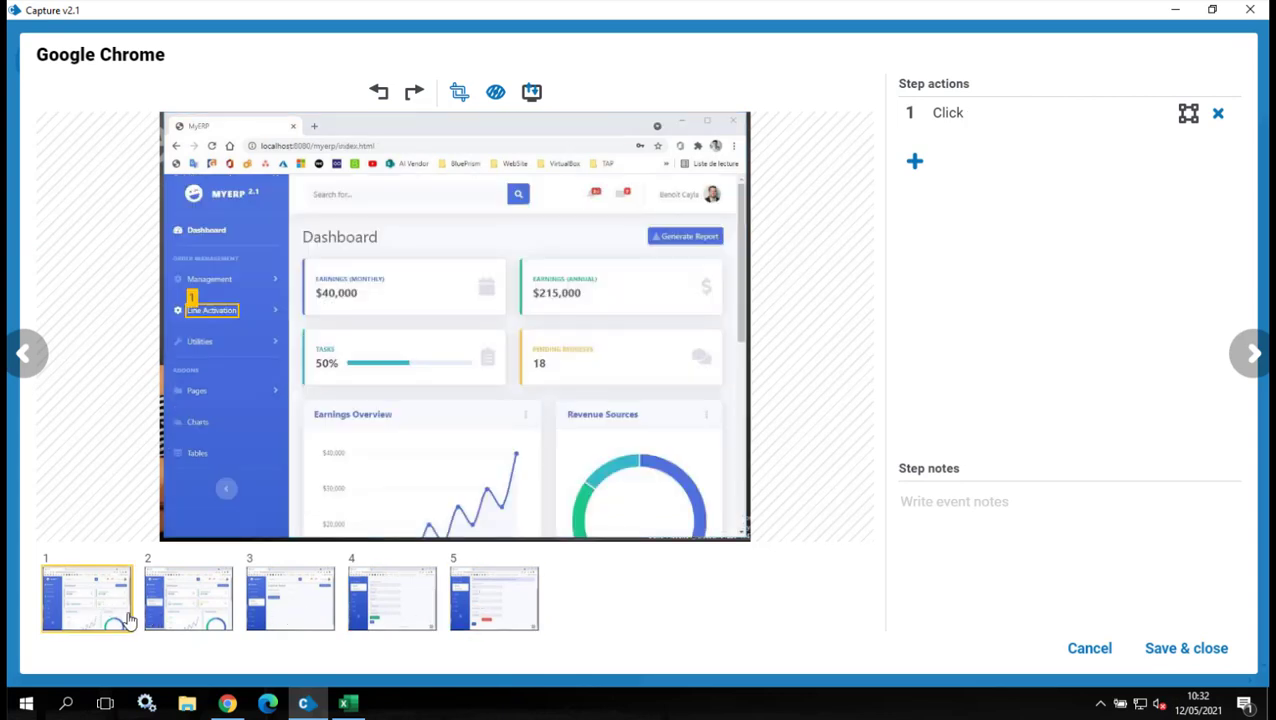
{"action": "left_click", "coordinate": [181, 601]}
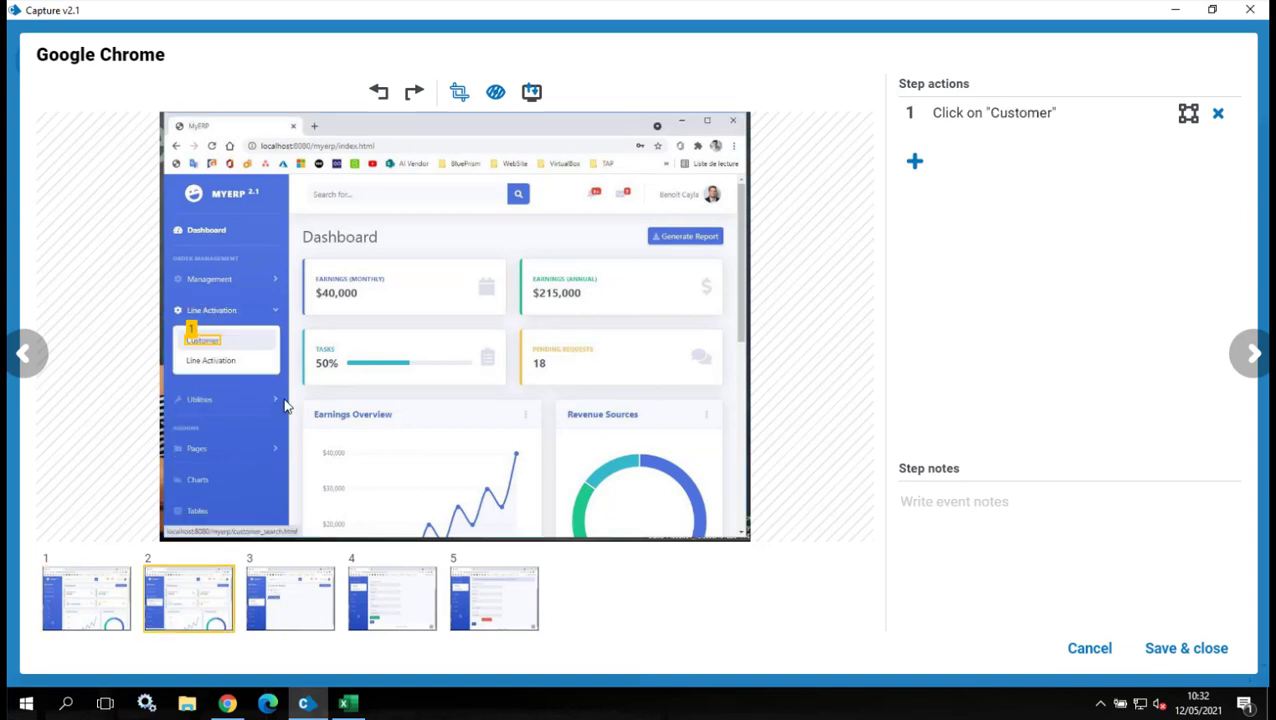
{"action": "mouse_move", "coordinate": [193, 341]}
{"action": "left_click", "coordinate": [281, 594]}
{"action": "mouse_move", "coordinate": [318, 320]}
{"action": "left_click_drag", "start_coordinate": [331, 317], "coordinate": [304, 283]}
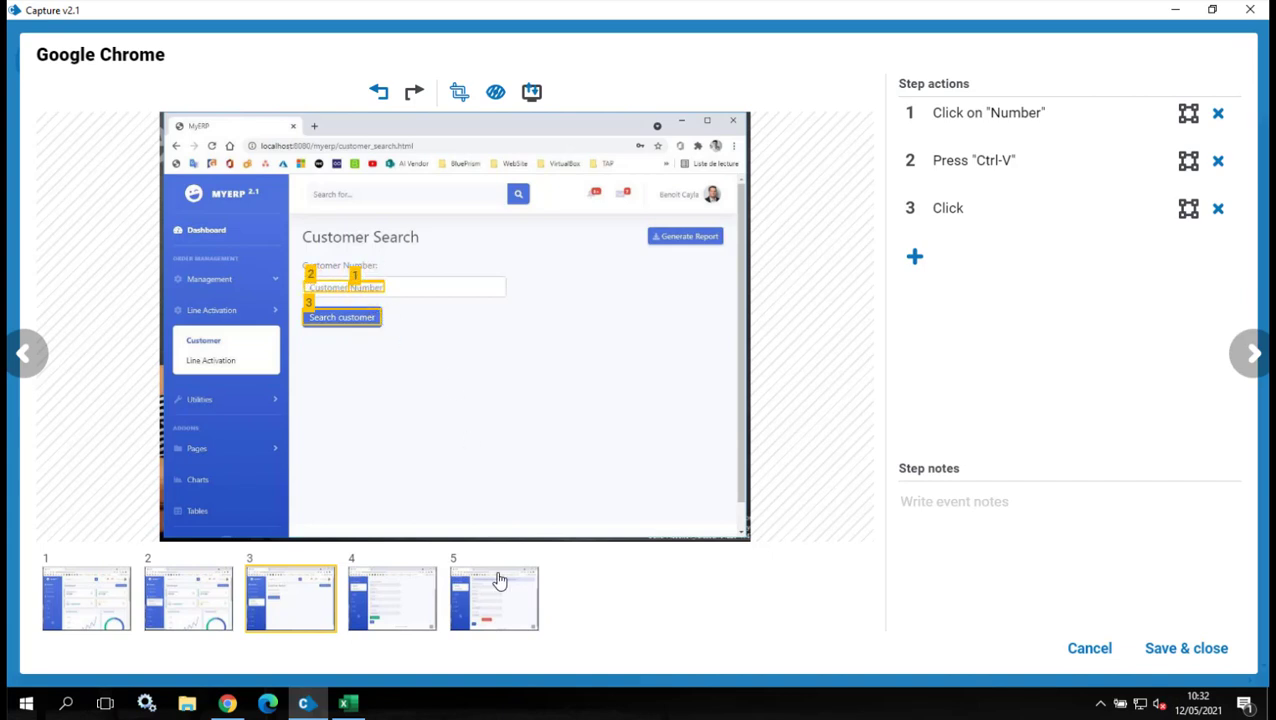
Review captured actions 1–3 and edit action 2's Ctrl-V keystroke text.
{"action": "left_click", "coordinate": [112, 601]}
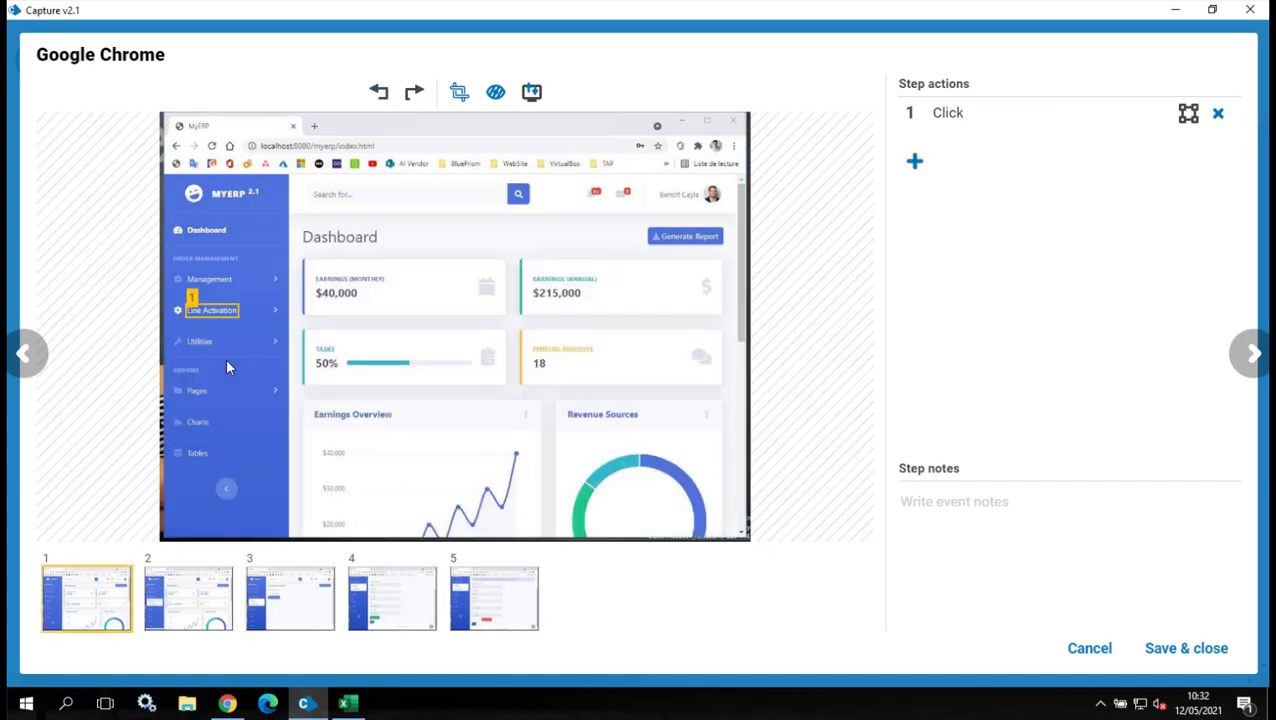
{"action": "left_click", "coordinate": [180, 592]}
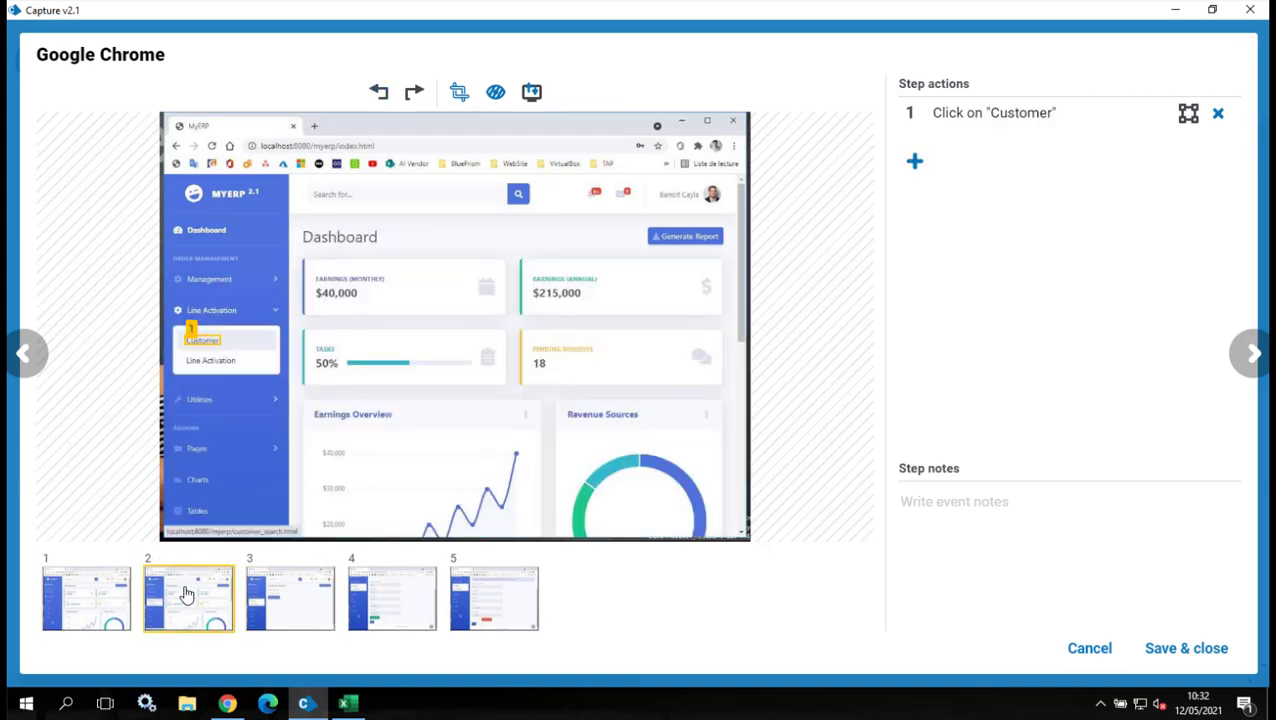
{"action": "left_click", "coordinate": [283, 600]}
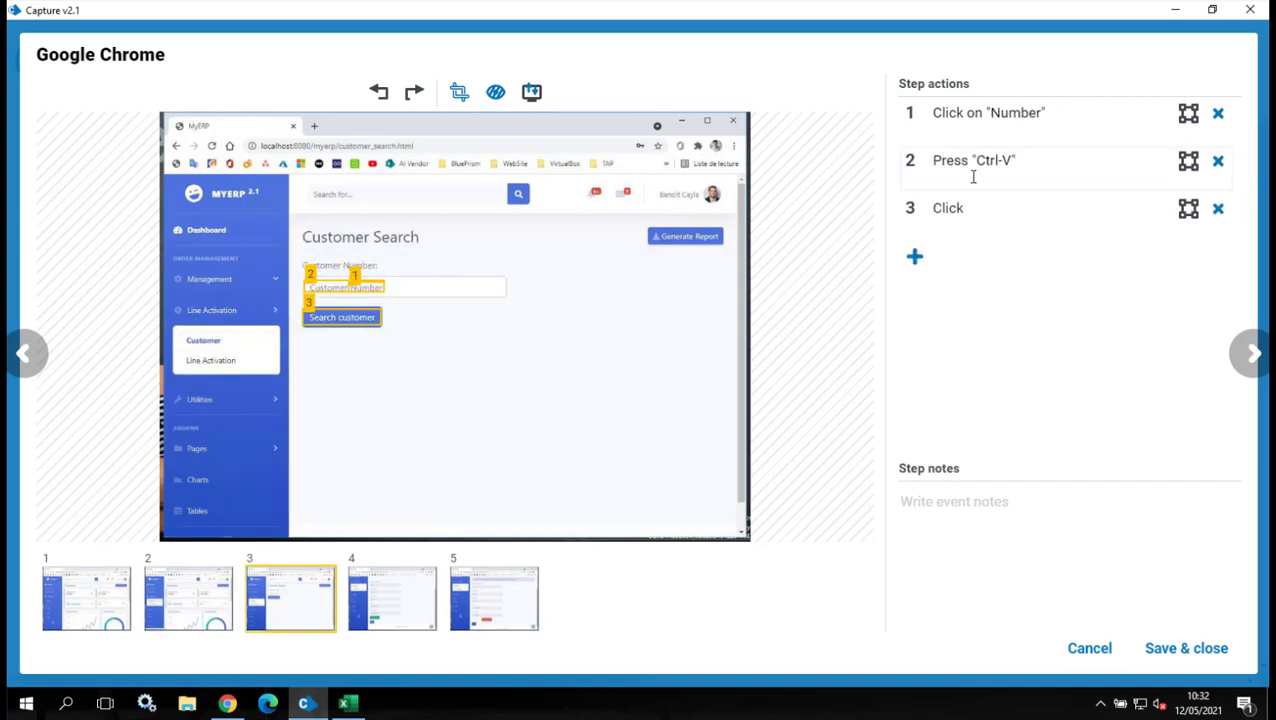
{"action": "double_click", "coordinate": [1010, 161]}
Widen the marker over the Activate Line button and fit the Exit button's marker box.
{"action": "left_click", "coordinate": [399, 607]}
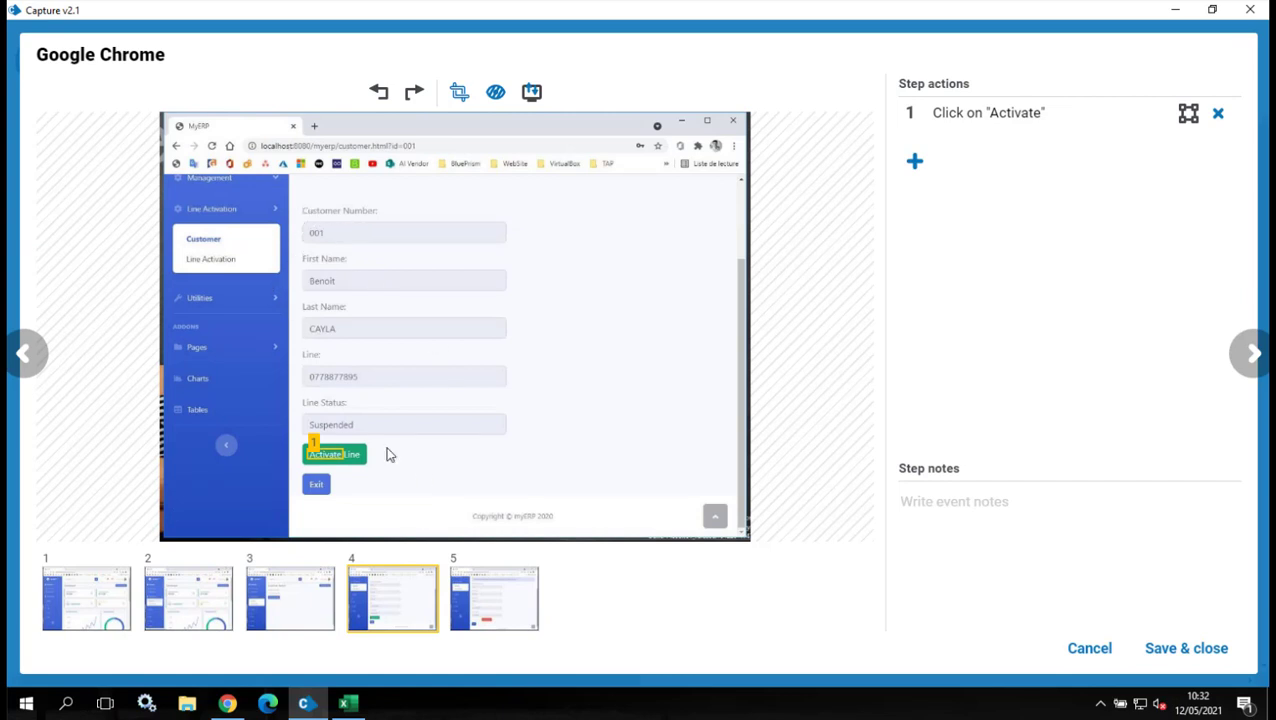
{"action": "left_click_drag", "start_coordinate": [347, 466], "coordinate": [367, 464]}
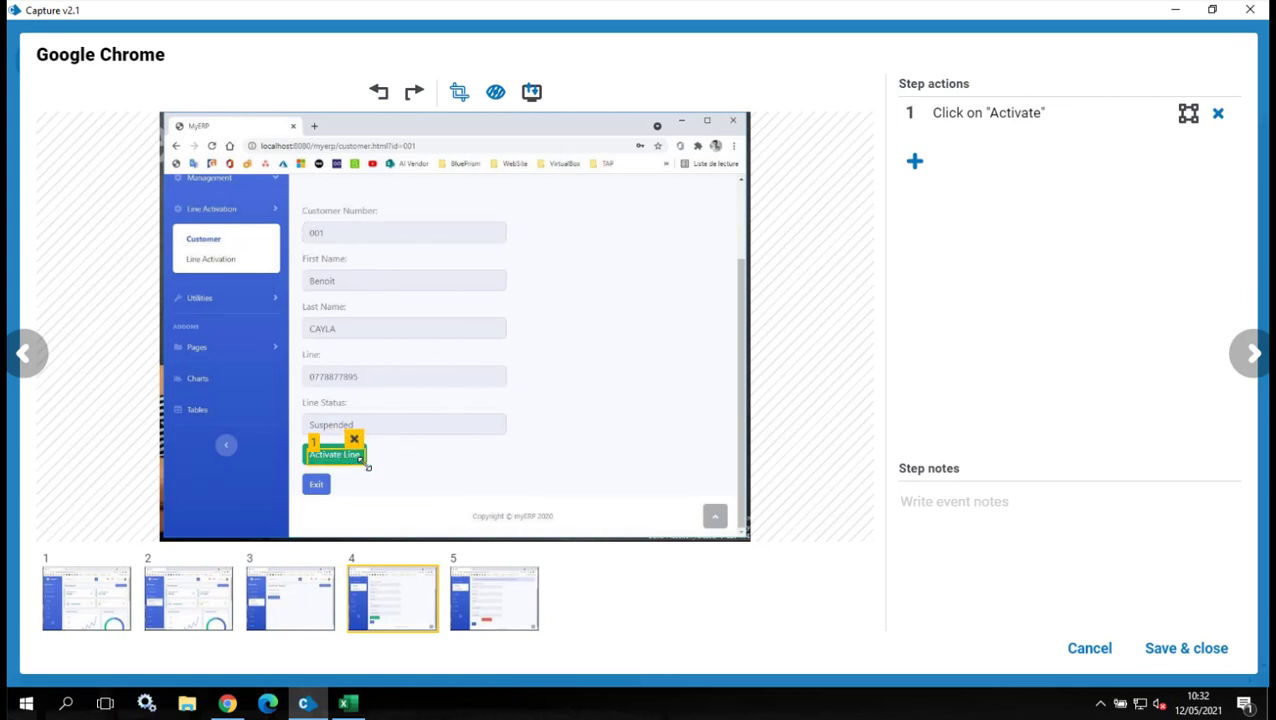
{"action": "left_click", "coordinate": [481, 600]}
{"action": "mouse_move", "coordinate": [314, 496]}
{"action": "left_mouse_down"}
{"action": "mouse_move", "coordinate": [340, 512]}
{"action": "mouse_move", "coordinate": [298, 489]}
{"action": "mouse_move", "coordinate": [337, 511]}
{"action": "left_mouse_up"}
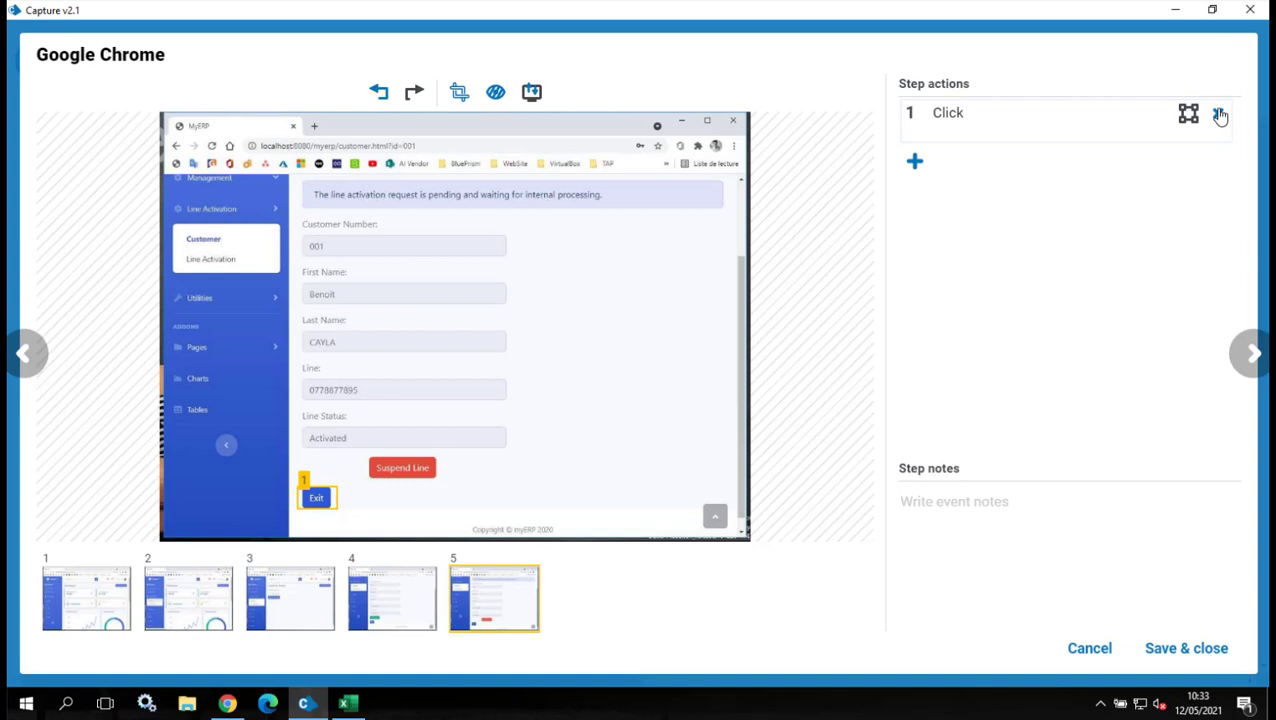
Replace the generic Click action with 'Click on exit button' pinned to Exit, and save the step.
{"action": "left_click", "coordinate": [1220, 116]}
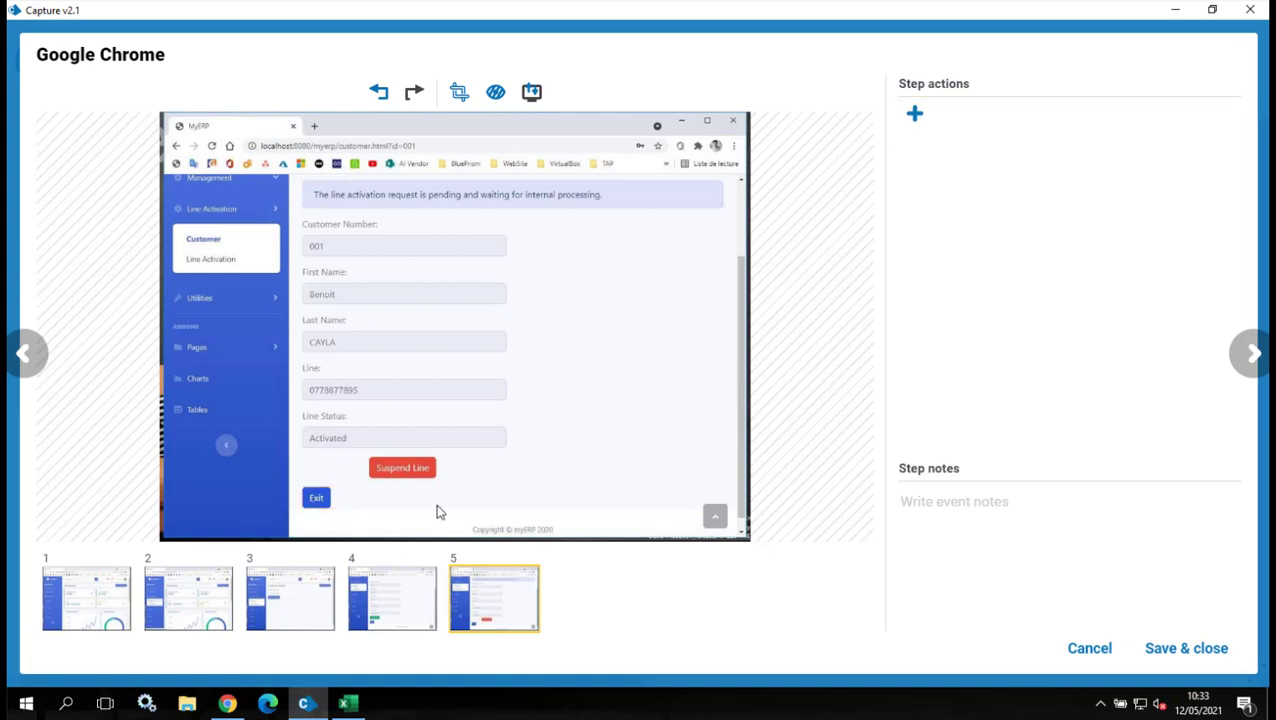
{"action": "left_click", "coordinate": [914, 114]}
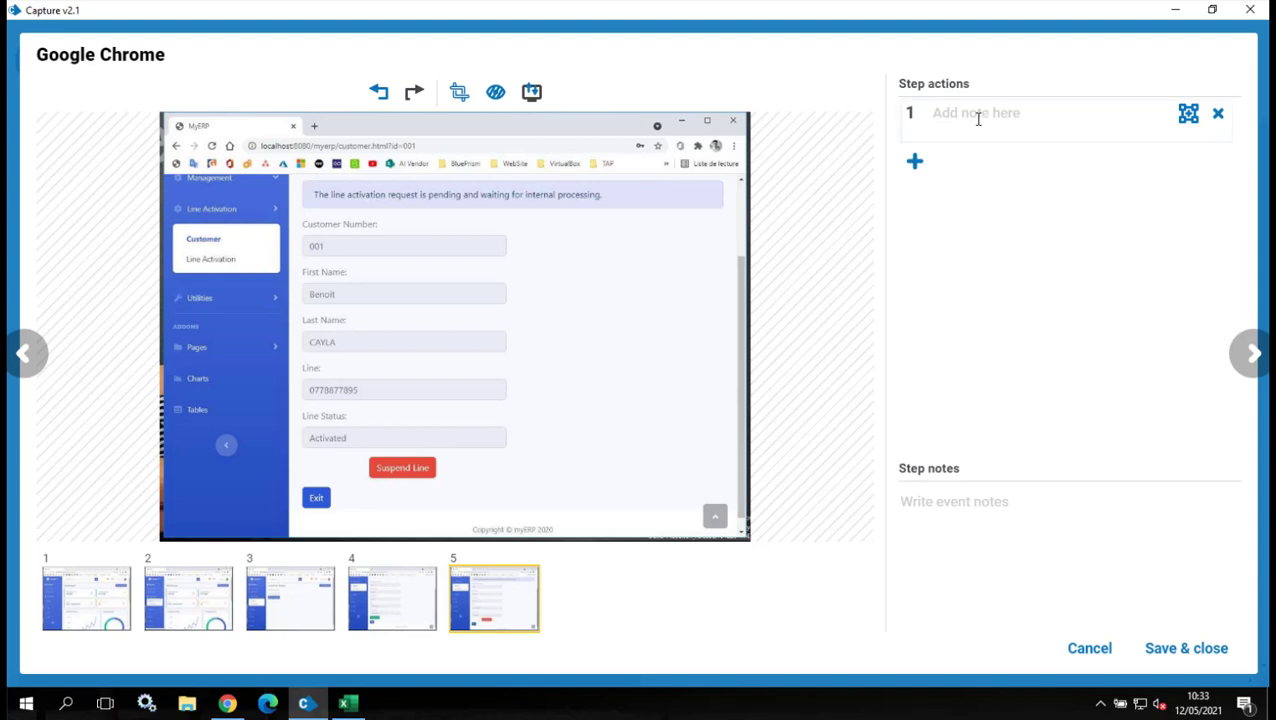
{"action": "left_click", "coordinate": [978, 118]}
{"action": "type", "text": "Click on exit b"}
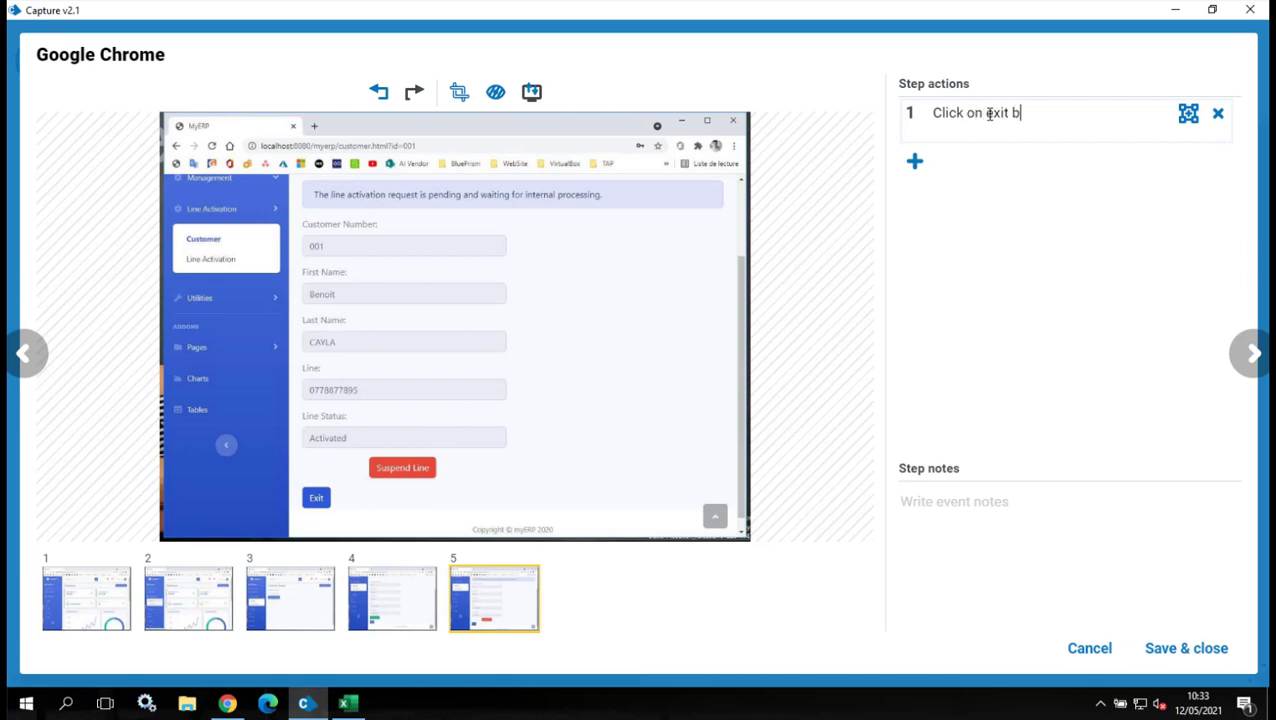
{"action": "type", "text": "utton"}
{"action": "left_click", "coordinate": [1188, 113]}
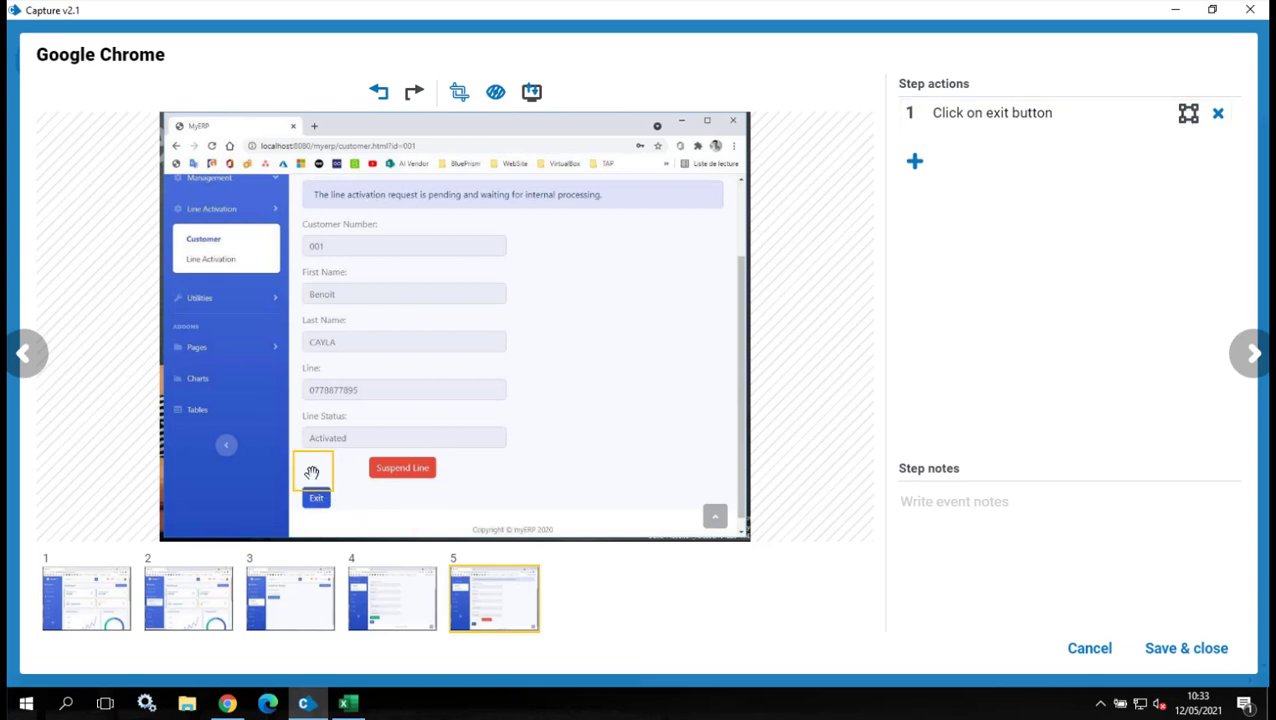
{"action": "left_click", "coordinate": [315, 497]}
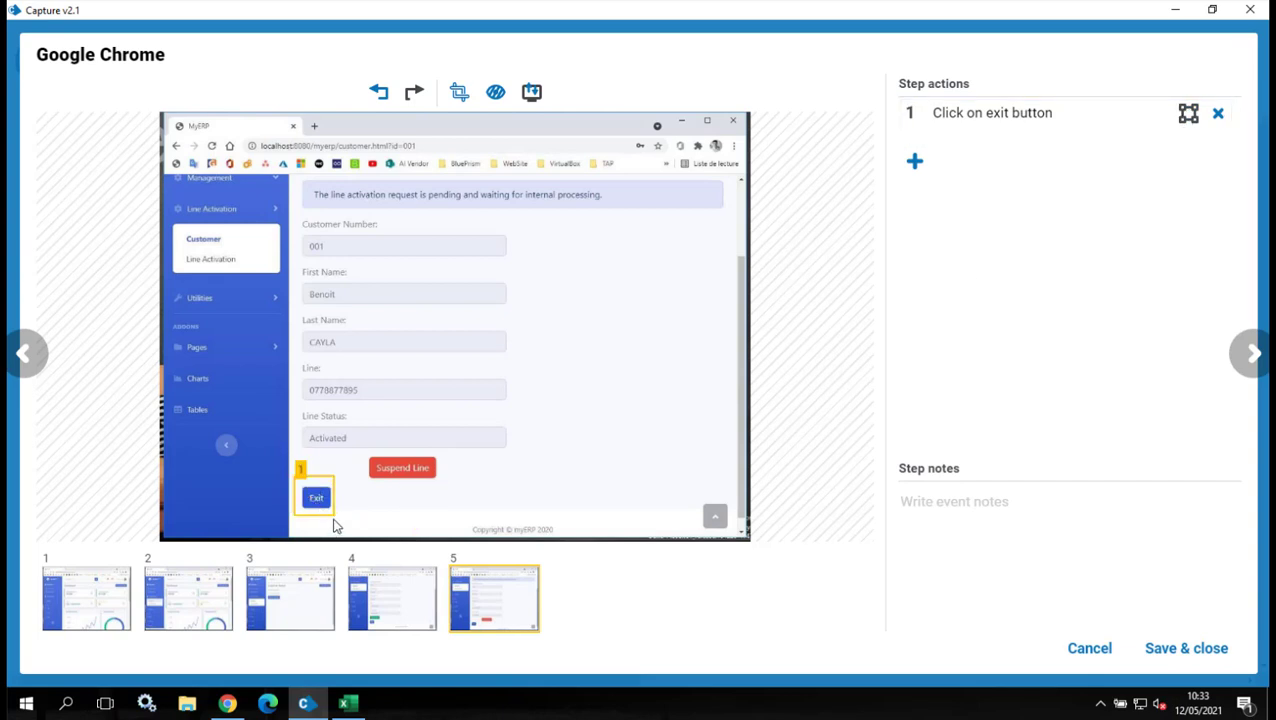
{"action": "left_click_drag", "start_coordinate": [332, 513], "coordinate": [304, 489]}
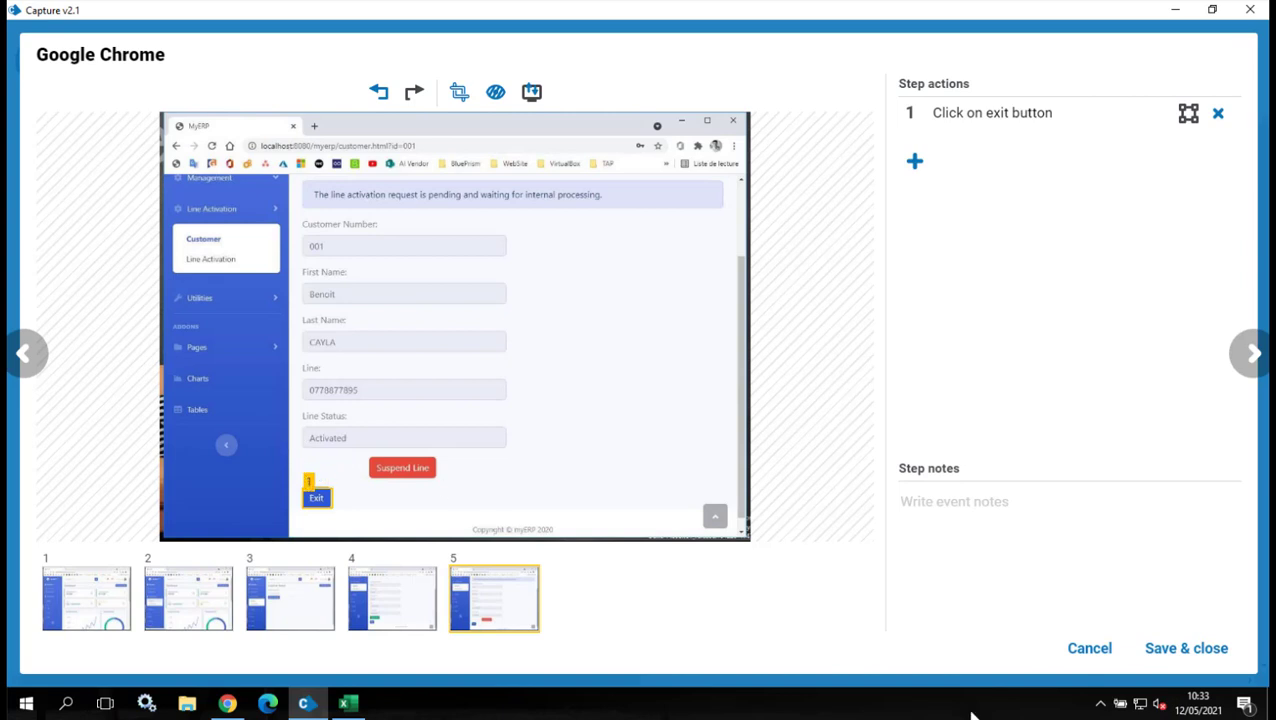
{"action": "left_click", "coordinate": [1188, 649]}
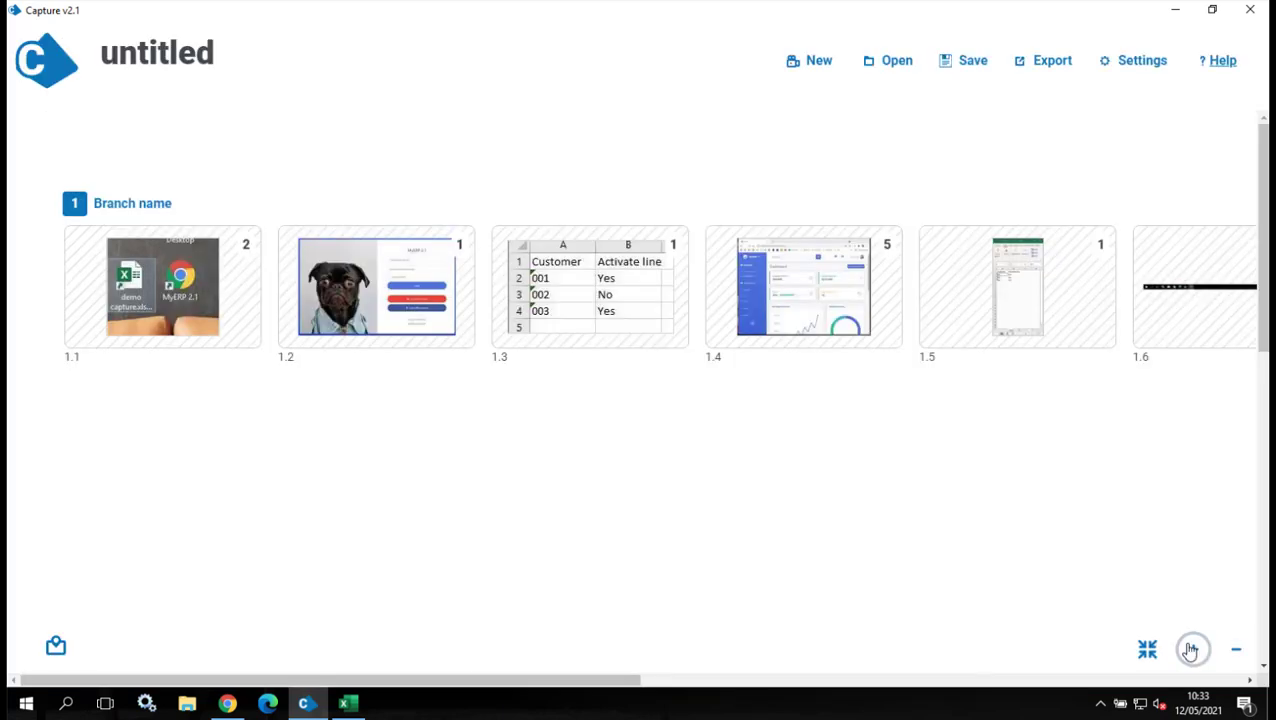
Open the Microsoft Excel step 1.5 for review.
{"action": "left_click_drag", "start_coordinate": [590, 690], "coordinate": [773, 700]}
{"action": "mouse_move", "coordinate": [584, 293]}
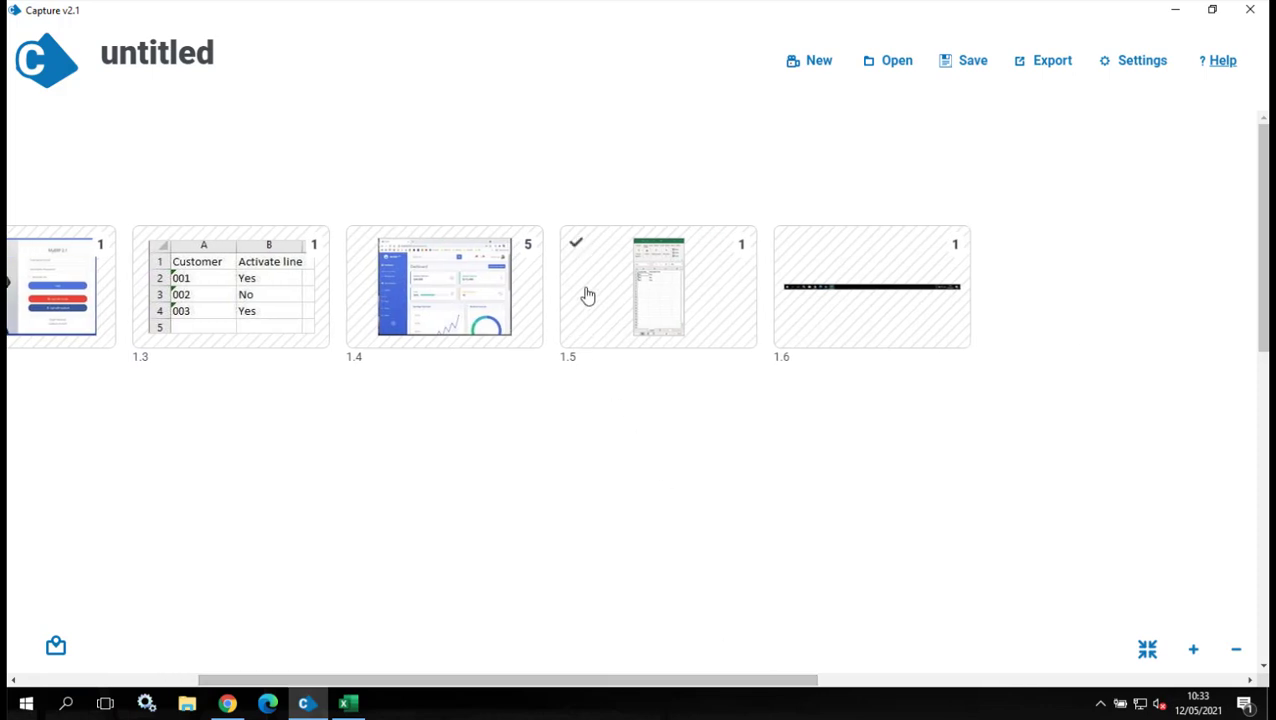
{"action": "left_click", "coordinate": [622, 288]}
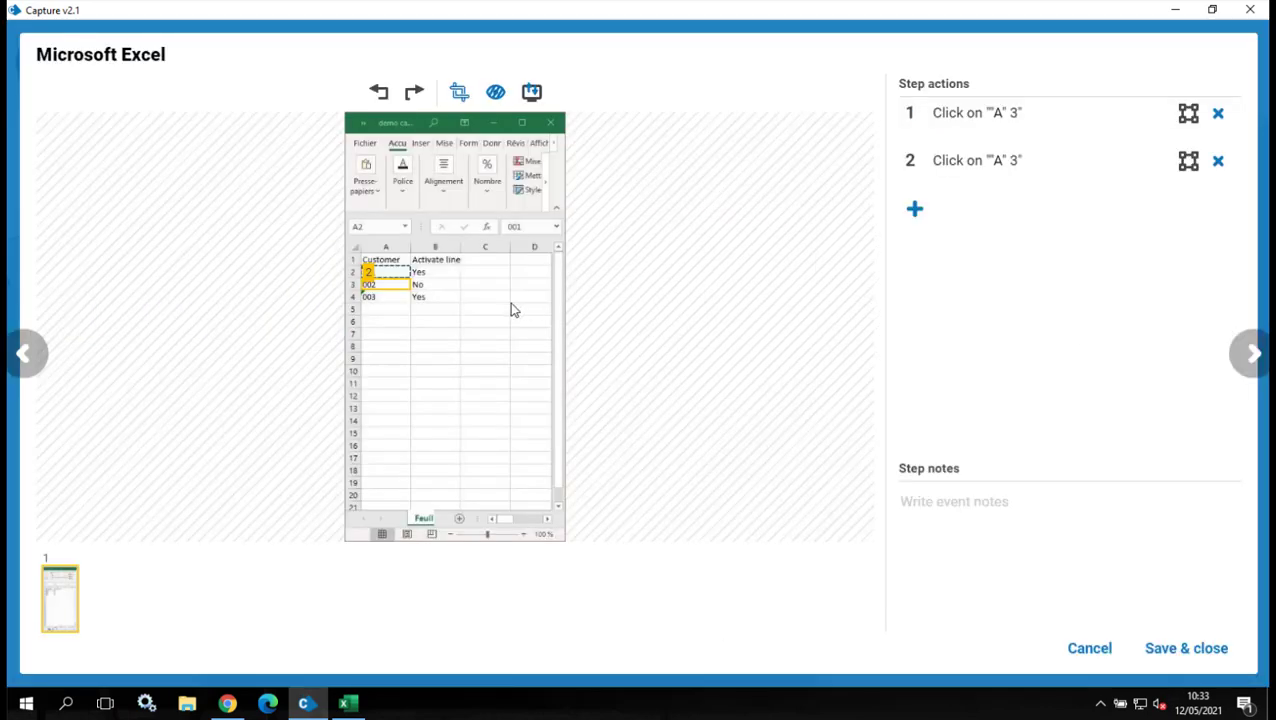
Delete the Excel step 1.5 from the flow.
{"action": "left_click", "coordinate": [1092, 650]}
{"action": "left_click", "coordinate": [698, 313]}
{"action": "left_click", "coordinate": [1110, 655]}
{"action": "right_click", "coordinate": [723, 316]}
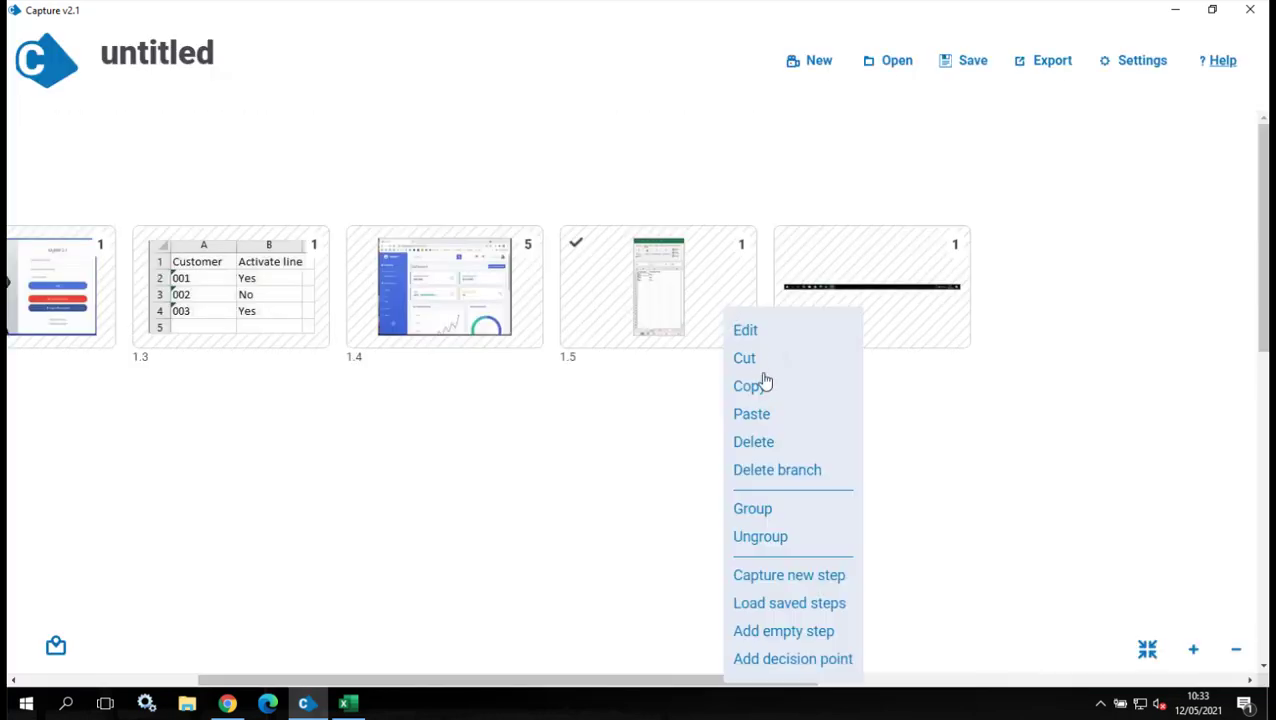
{"action": "left_click", "coordinate": [764, 443]}
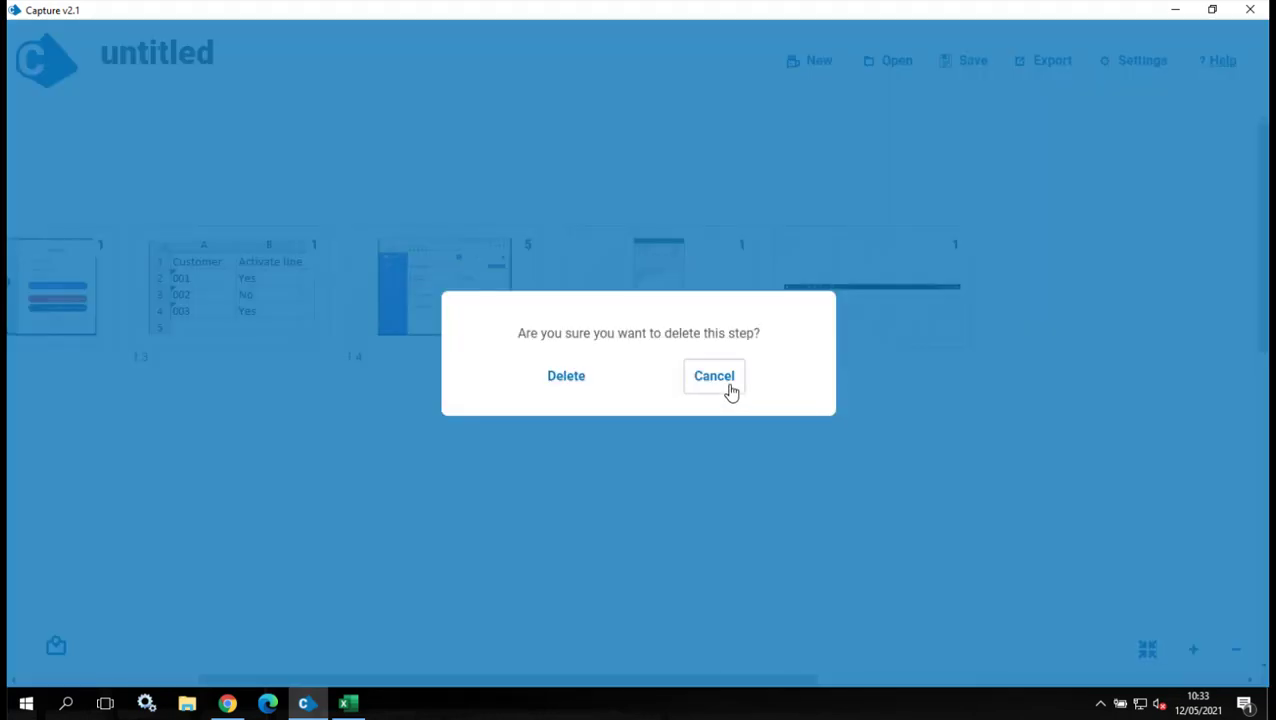
{"action": "left_click", "coordinate": [565, 378]}
Delete the taskbar step that moved into position 1.5, then scroll back left.
{"action": "left_click", "coordinate": [603, 296]}
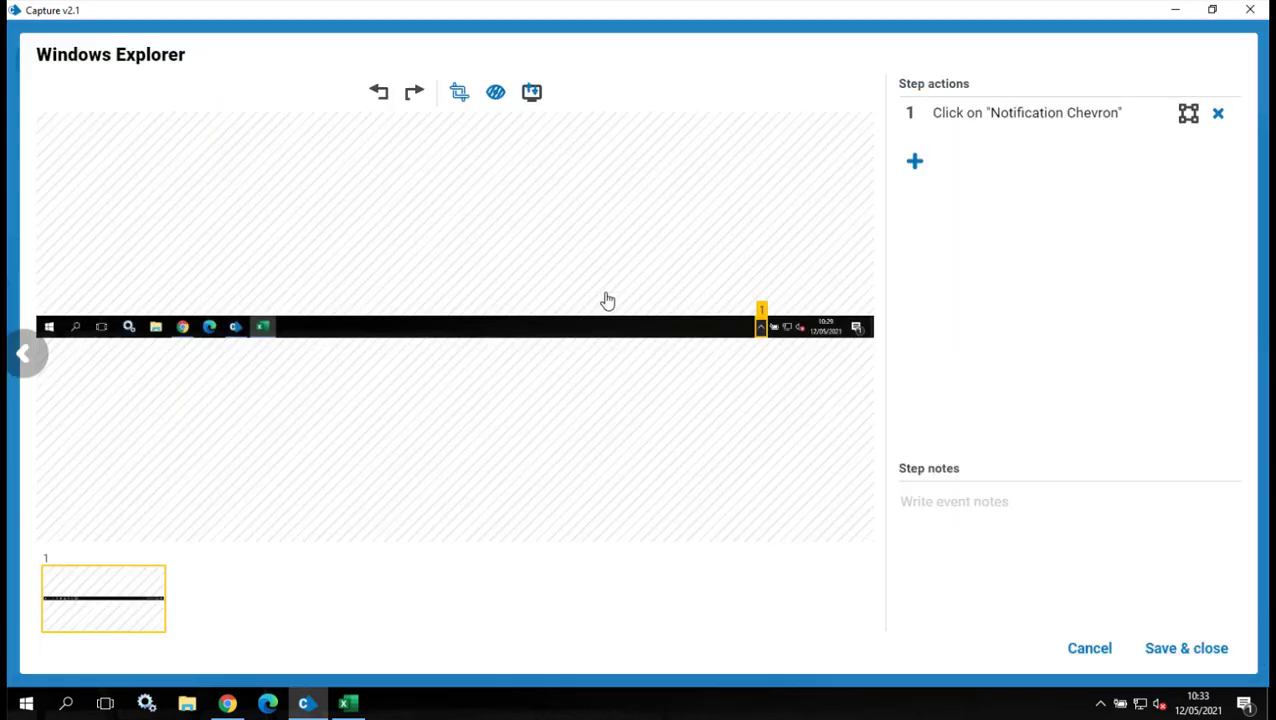
{"action": "left_click", "coordinate": [1097, 657]}
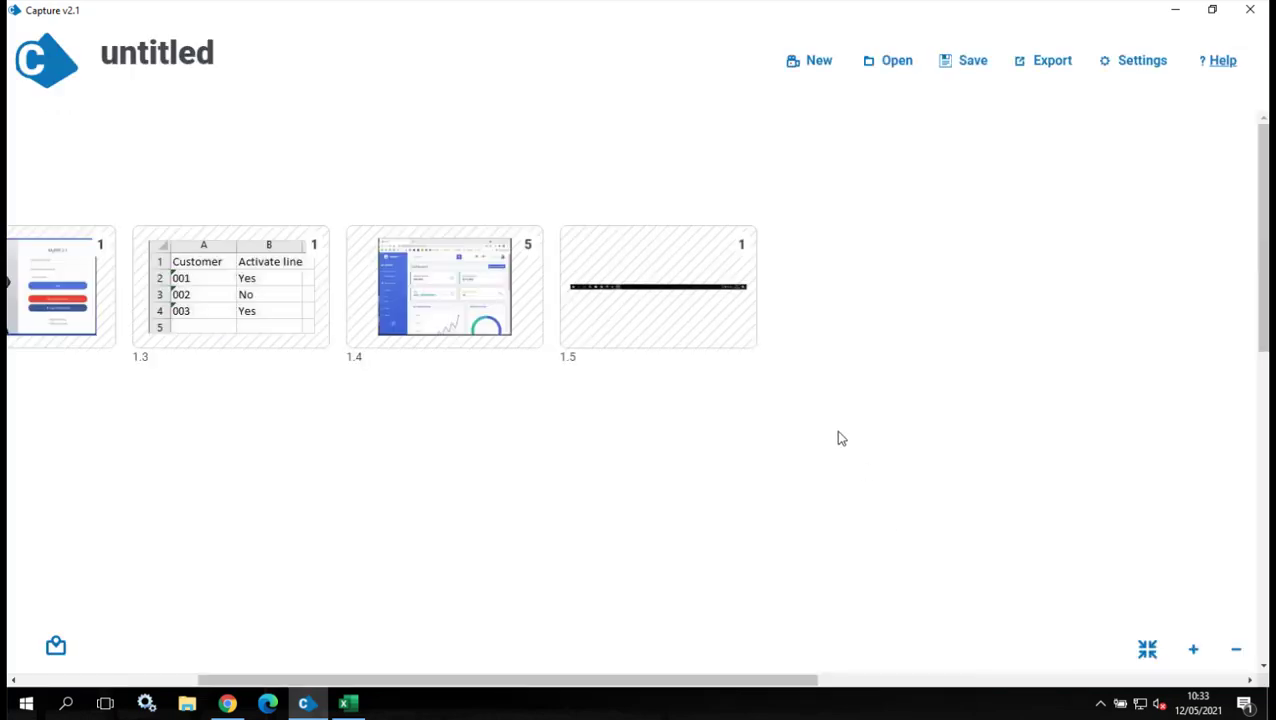
{"action": "right_click", "coordinate": [672, 316]}
{"action": "left_click", "coordinate": [700, 441]}
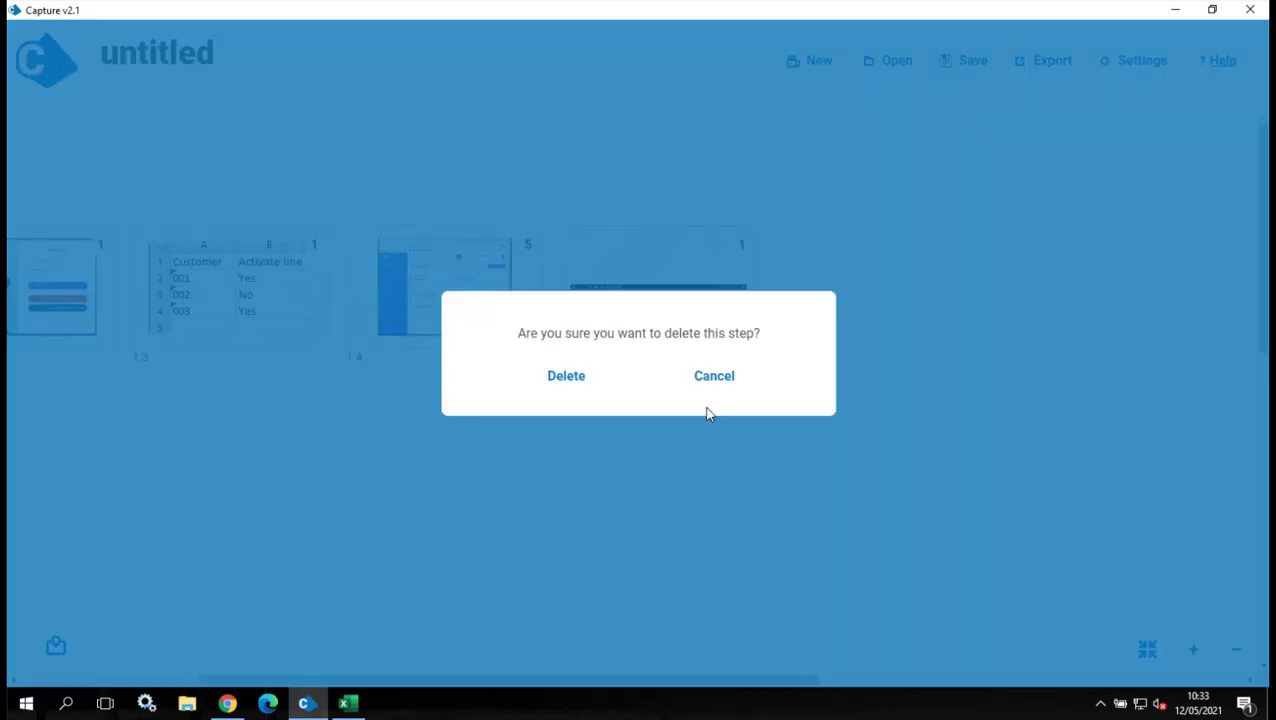
{"action": "left_click", "coordinate": [567, 376]}
{"action": "left_click_drag", "start_coordinate": [535, 681], "coordinate": [306, 688]}
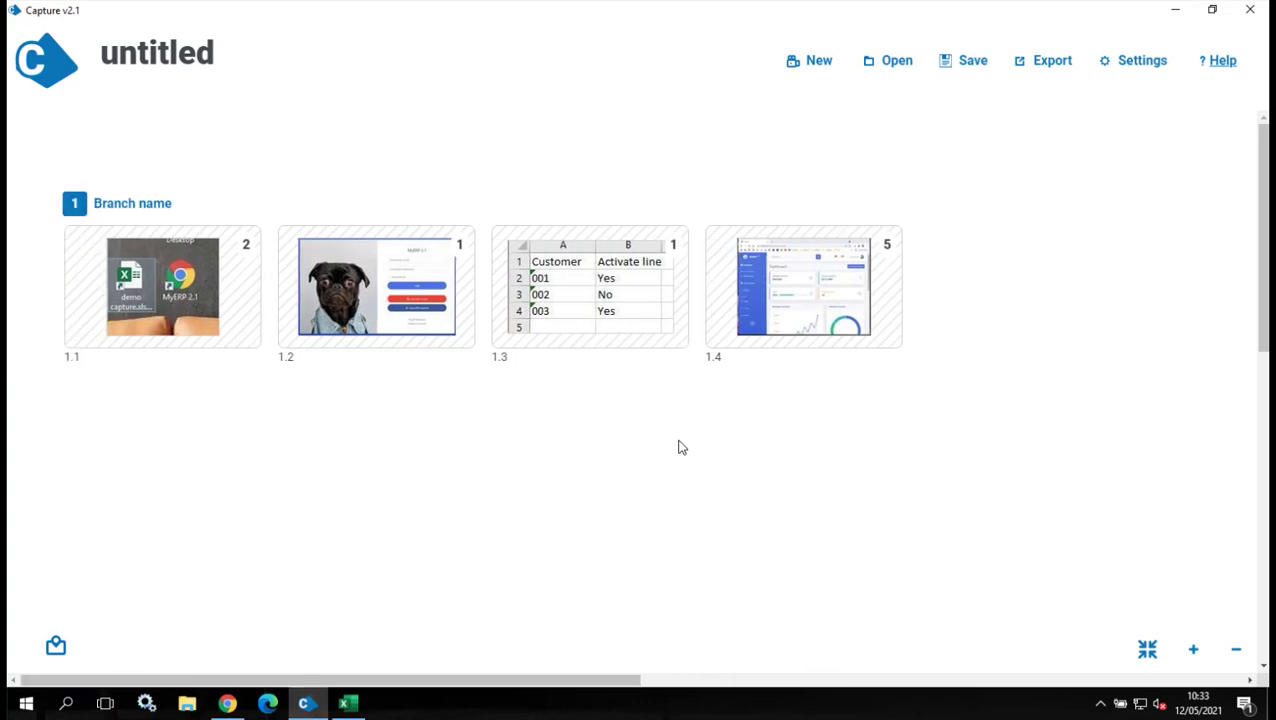
{"action": "double_click", "coordinate": [772, 271]}
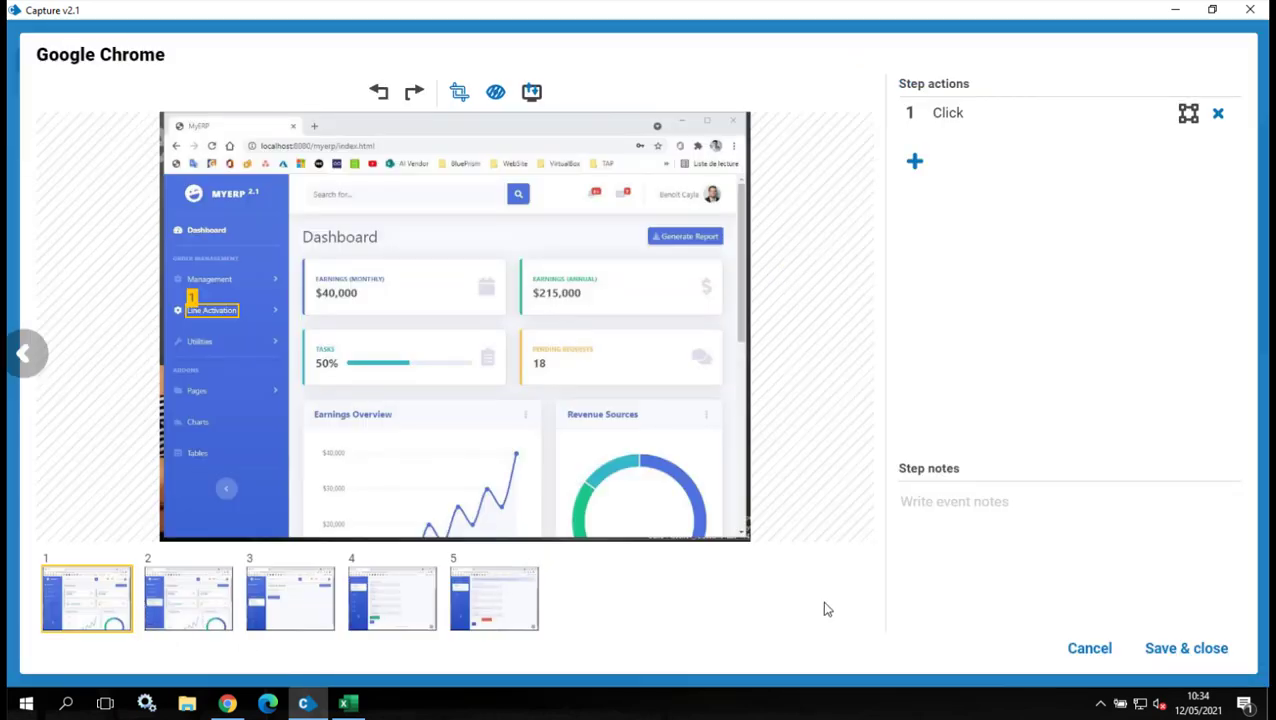
{"action": "left_click", "coordinate": [1089, 648]}
{"action": "right_click", "coordinate": [810, 300]}
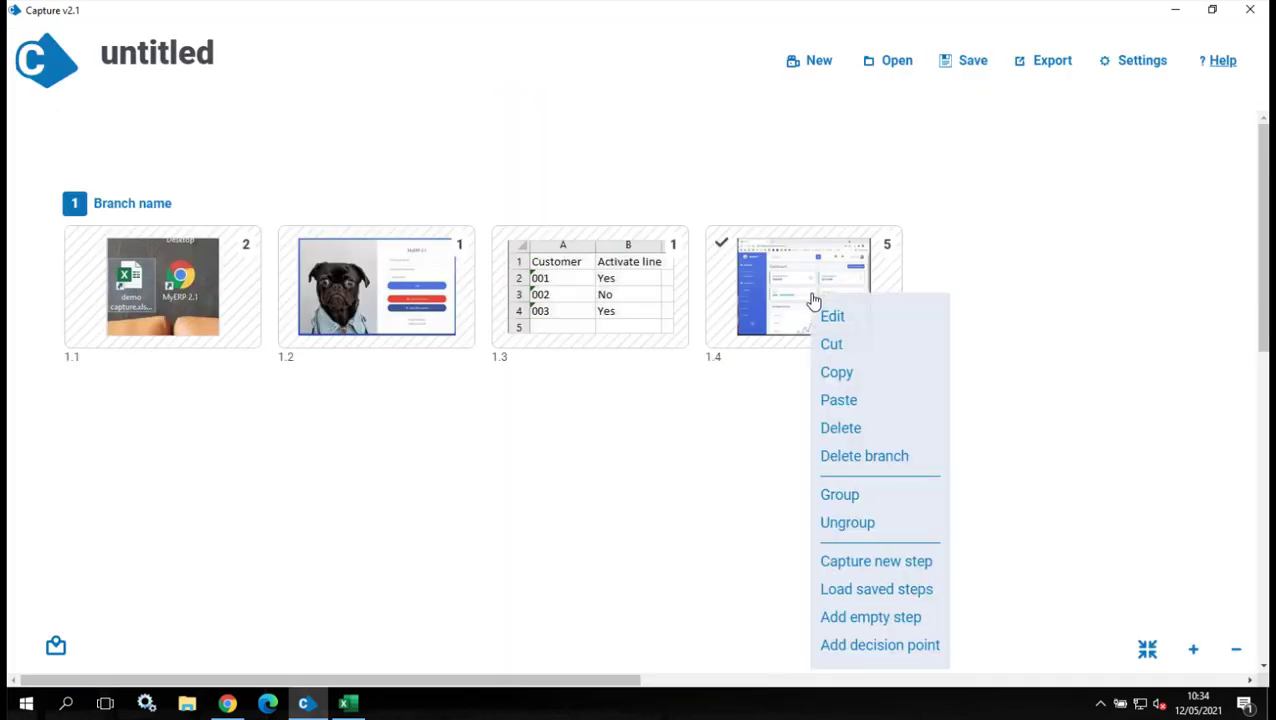
{"action": "left_click", "coordinate": [848, 523]}
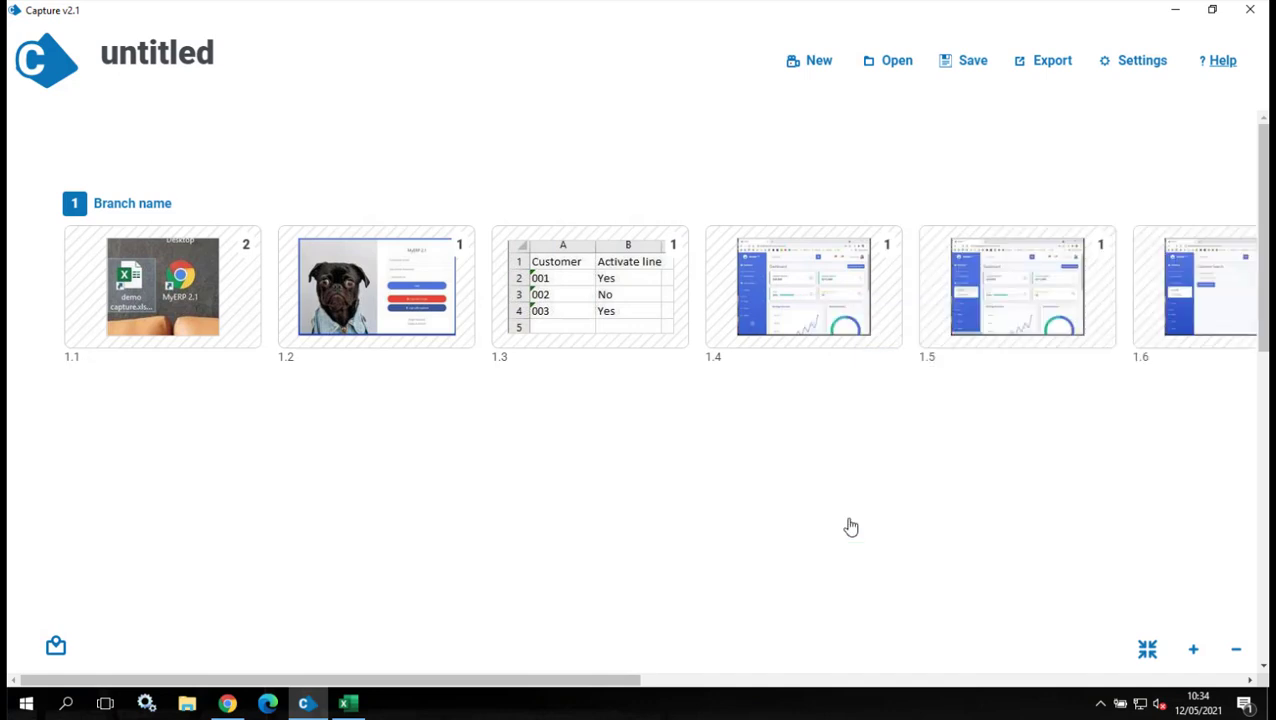
{"action": "left_click_drag", "start_coordinate": [524, 686], "coordinate": [774, 690]}
{"action": "left_click", "coordinate": [216, 242]}
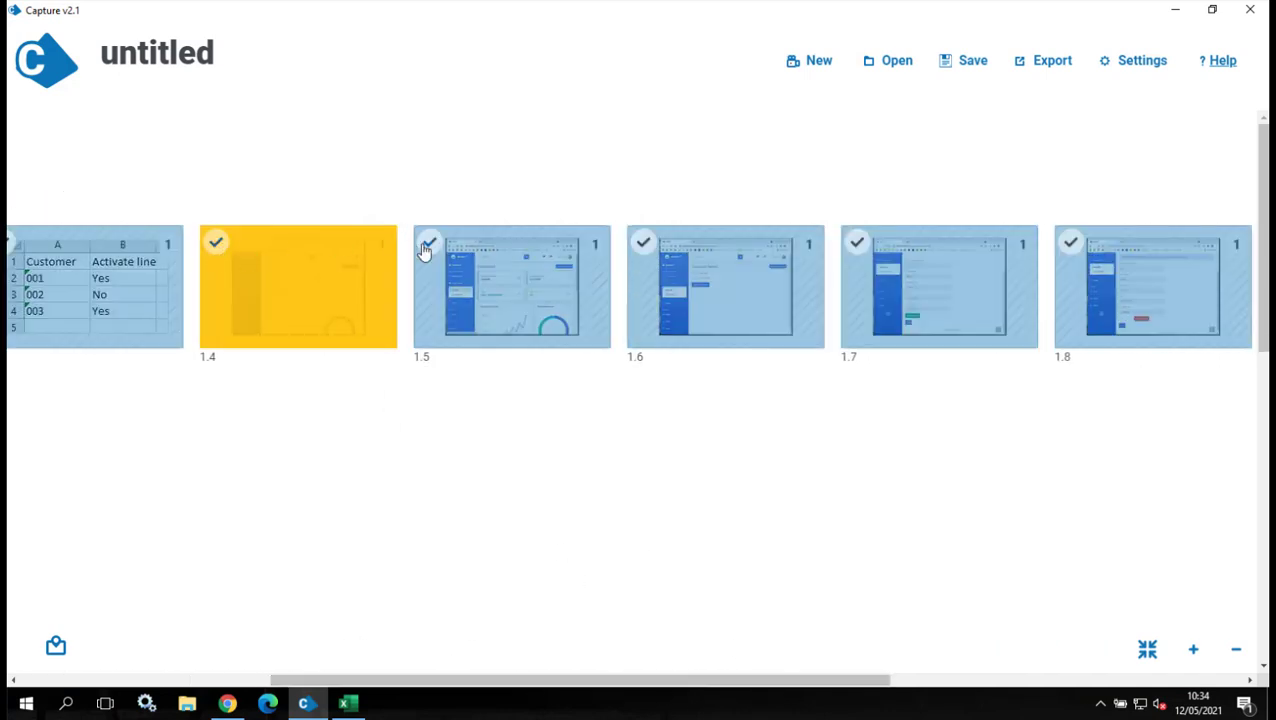
{"action": "left_click", "coordinate": [429, 242]}
{"action": "left_click", "coordinate": [643, 242]}
{"action": "left_click", "coordinate": [856, 243]}
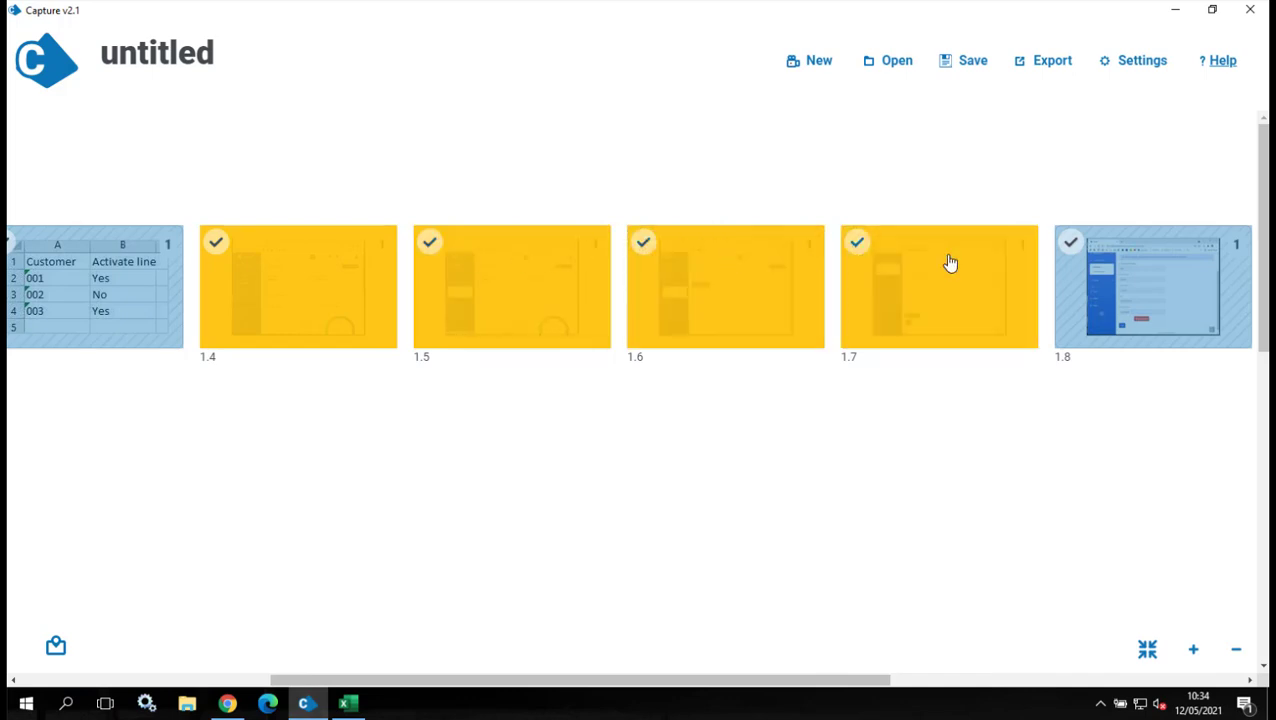
{"action": "left_click", "coordinate": [1071, 243]}
{"action": "right_click", "coordinate": [959, 282]}
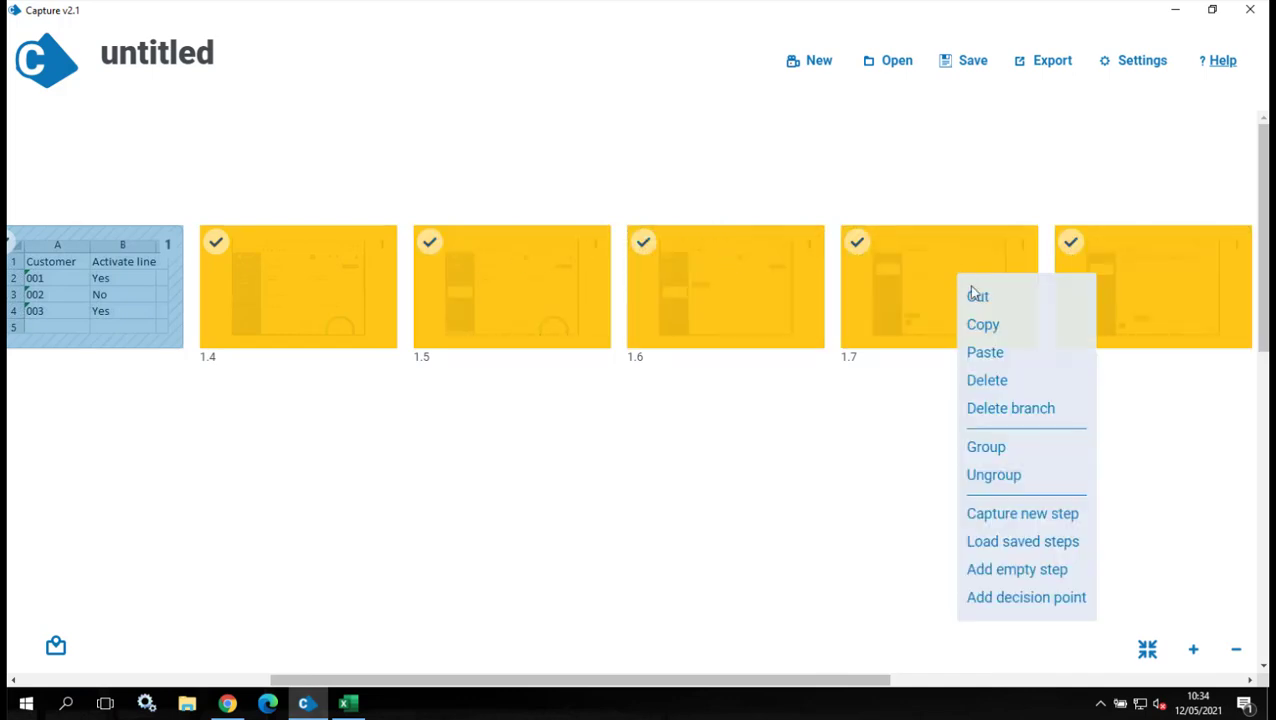
{"action": "left_click", "coordinate": [997, 449]}
{"action": "left_click_drag", "start_coordinate": [750, 681], "coordinate": [436, 712]}
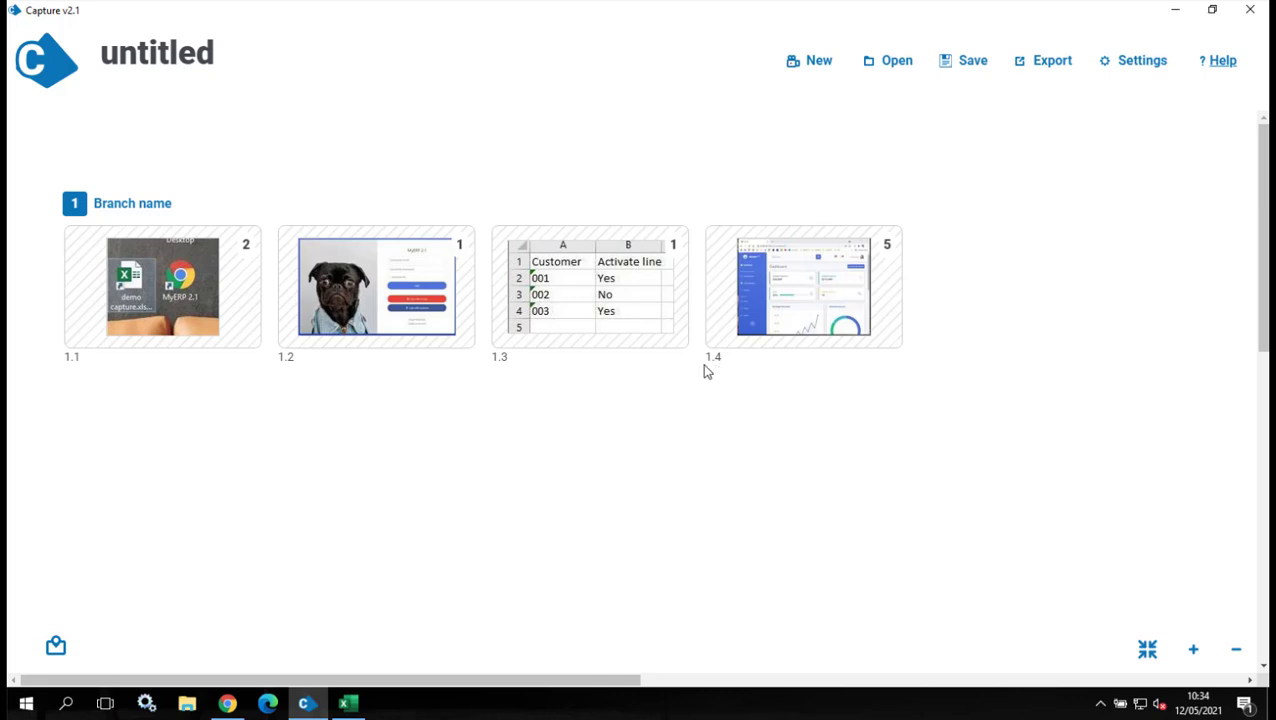
Insert a decision point after step 1.3 and open its details.
{"action": "right_click", "coordinate": [614, 296]}
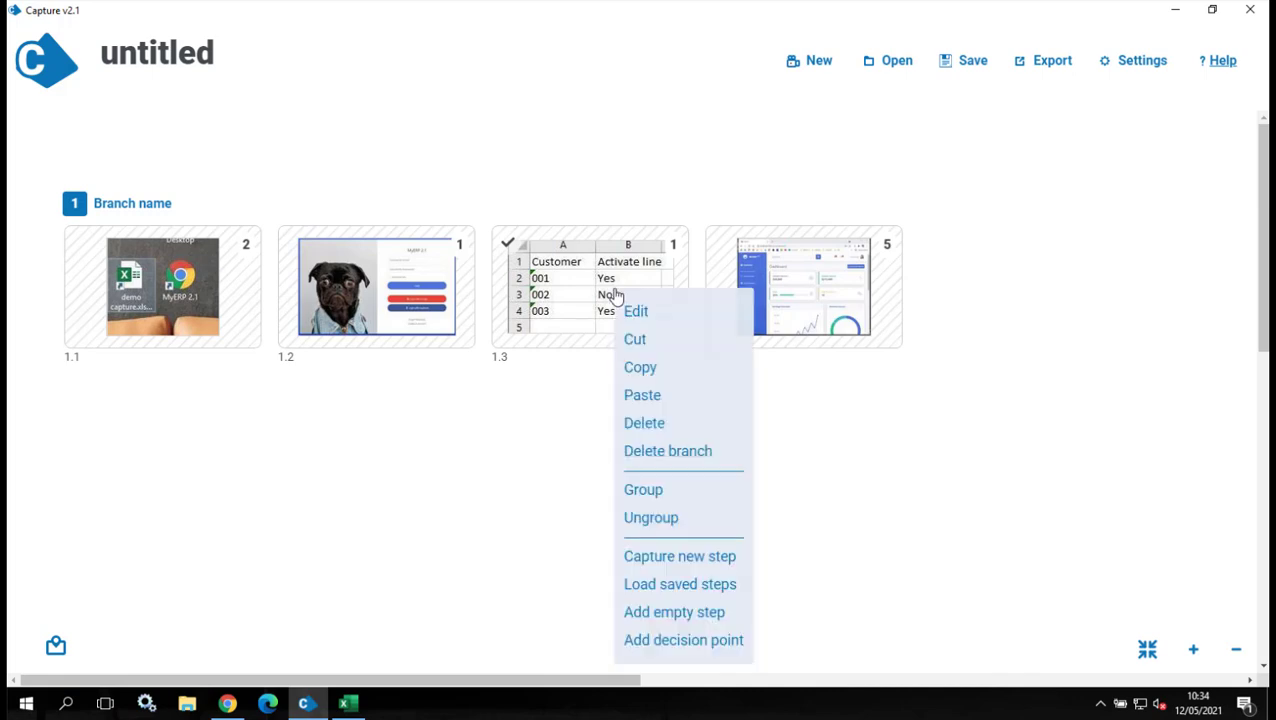
{"action": "left_click", "coordinate": [674, 645]}
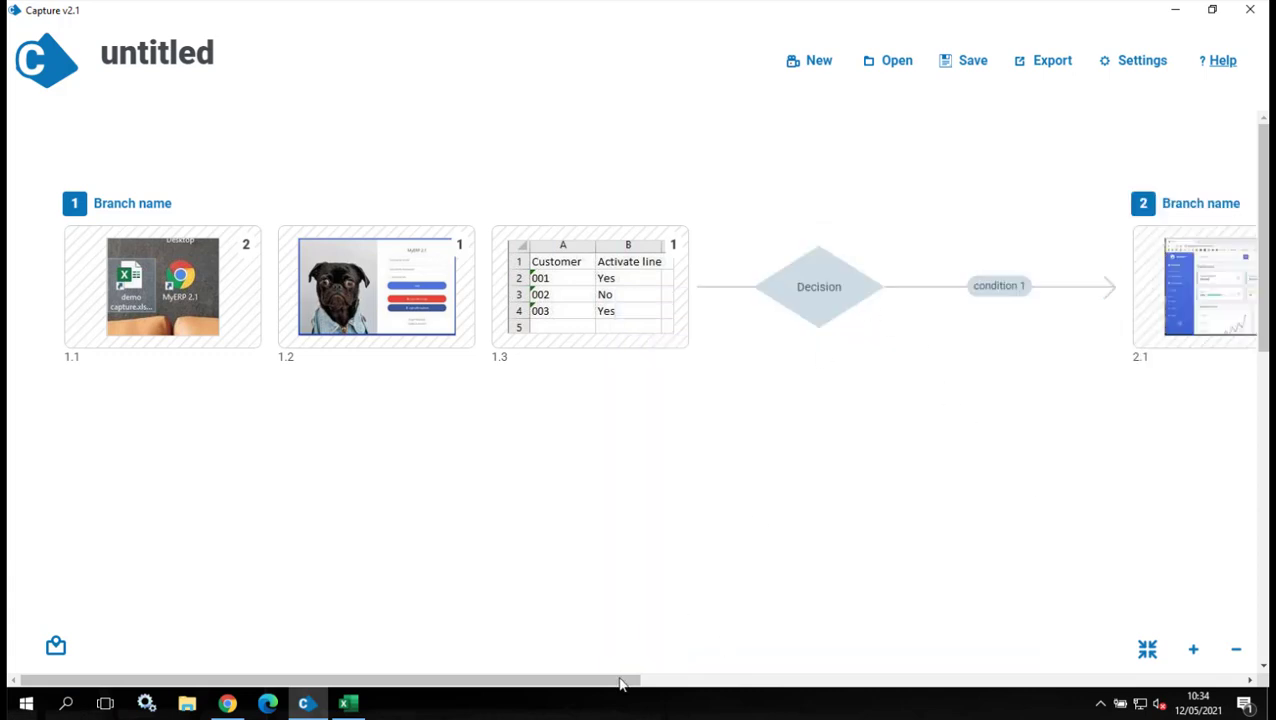
{"action": "left_click_drag", "start_coordinate": [664, 681], "coordinate": [798, 681]}
{"action": "left_click", "coordinate": [542, 291]}
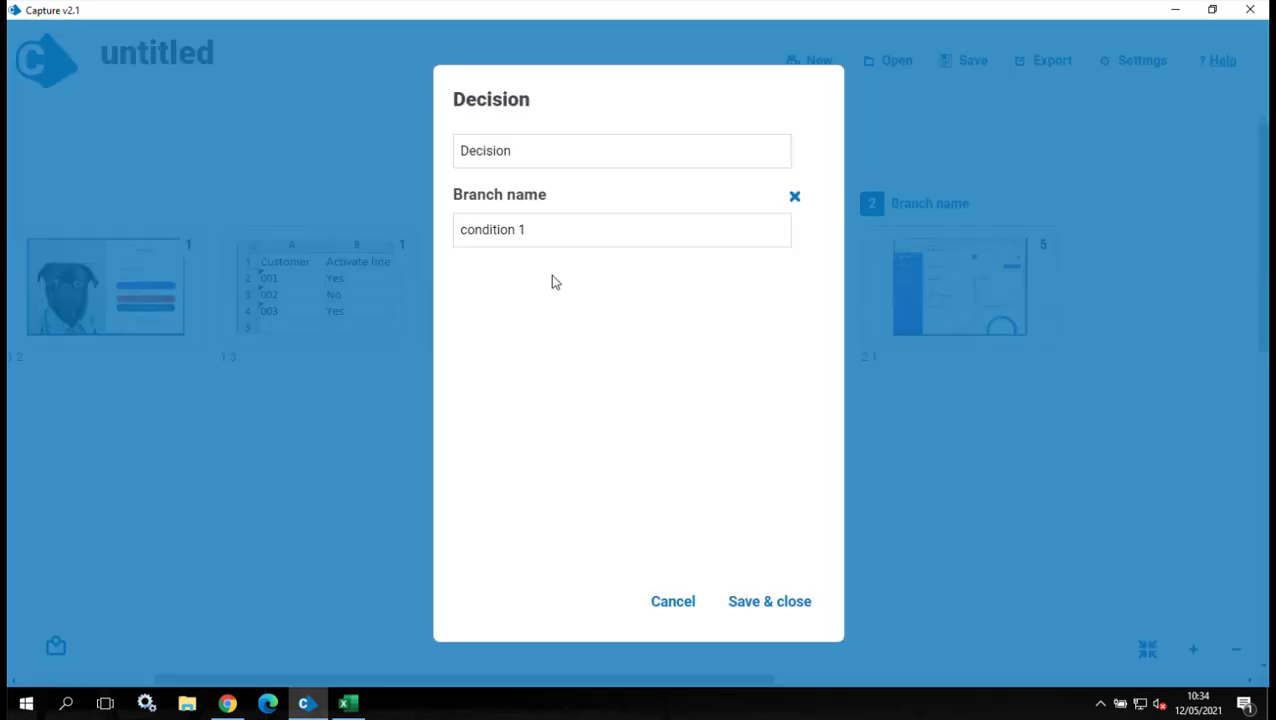
{"action": "left_click_drag", "start_coordinate": [567, 154], "coordinate": [414, 146]}
{"action": "left_click", "coordinate": [416, 148]}
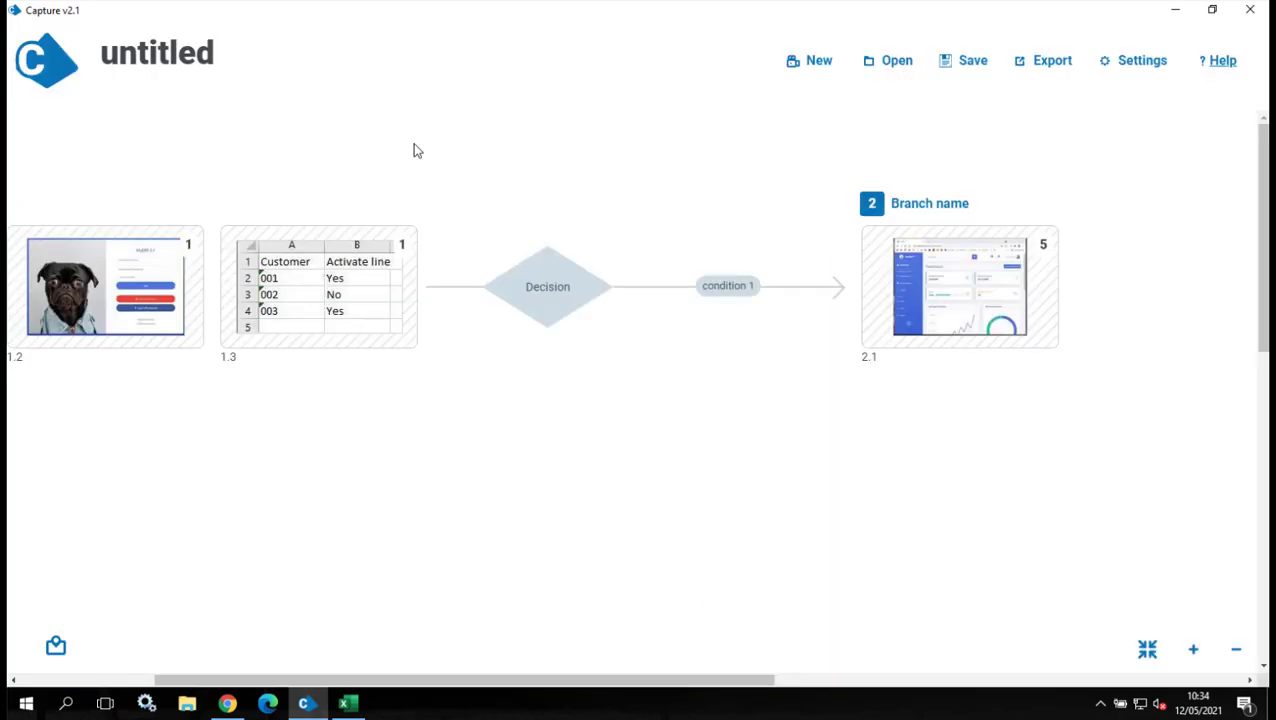
{"action": "left_click", "coordinate": [550, 294]}
Name the decision 'Lien to be activated', label its branch 'Yes', and save.
{"action": "double_click", "coordinate": [554, 151]}
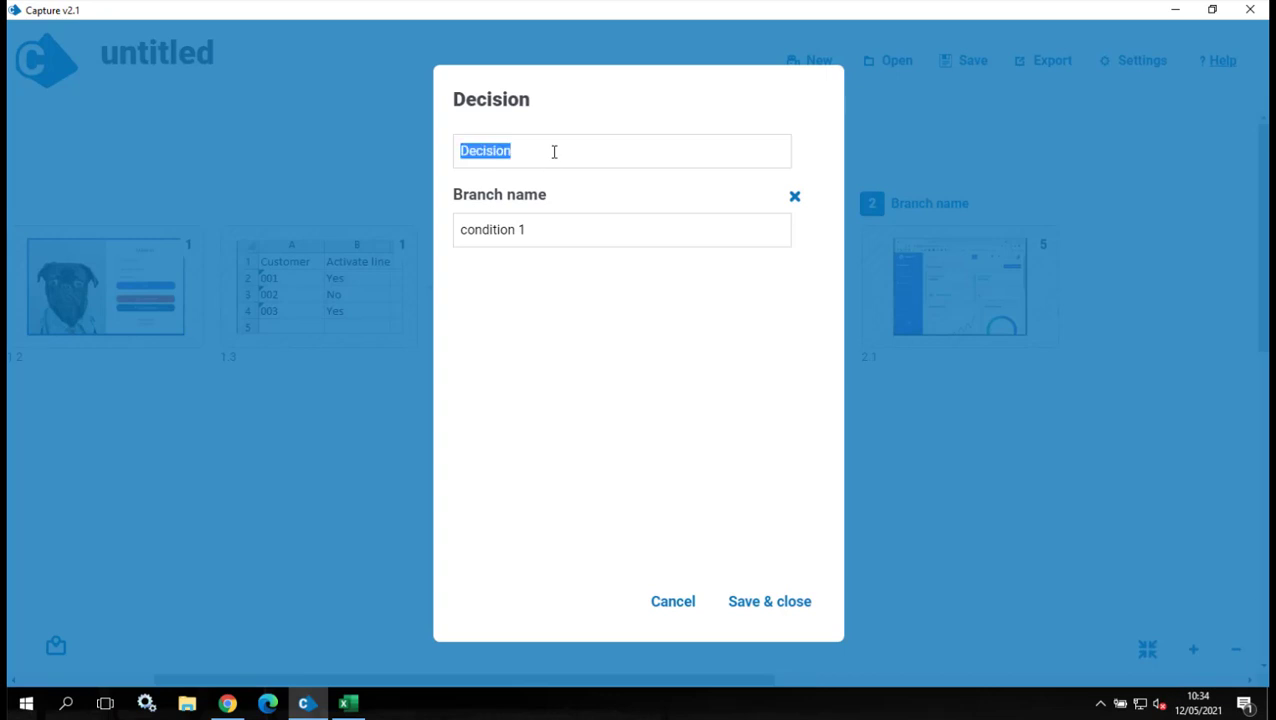
{"action": "type", "text": "A"}
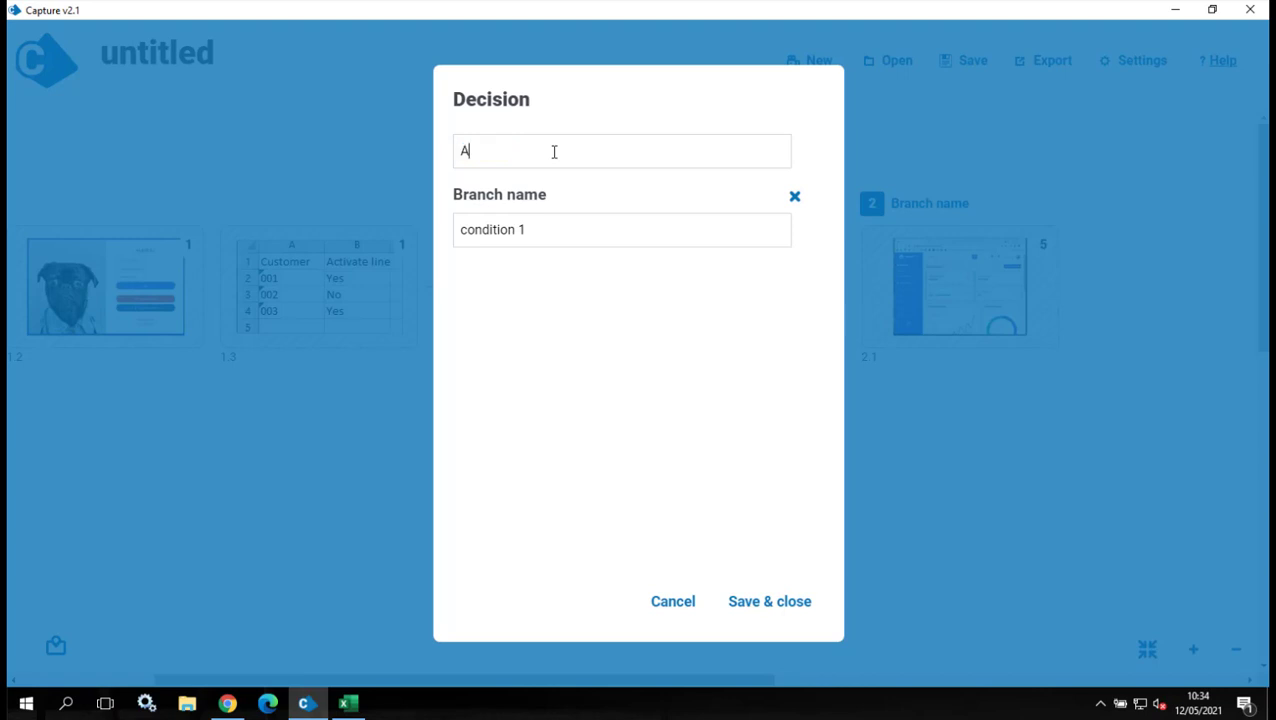
{"action": "key", "text": "BackSpace"}
{"action": "type", "text": "Lien to be activated"}
{"action": "left_click_drag", "start_coordinate": [522, 234], "coordinate": [456, 234]}
{"action": "type", "text": "Yes"}
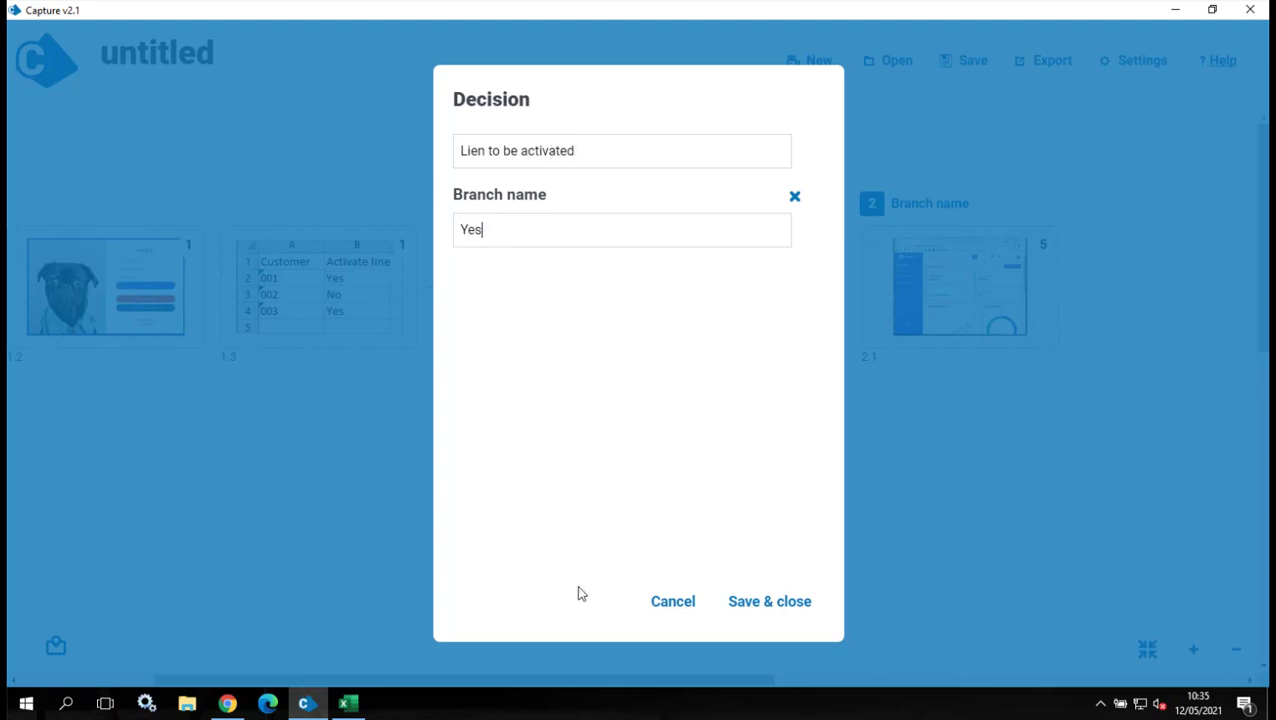
{"action": "left_click", "coordinate": [766, 603]}
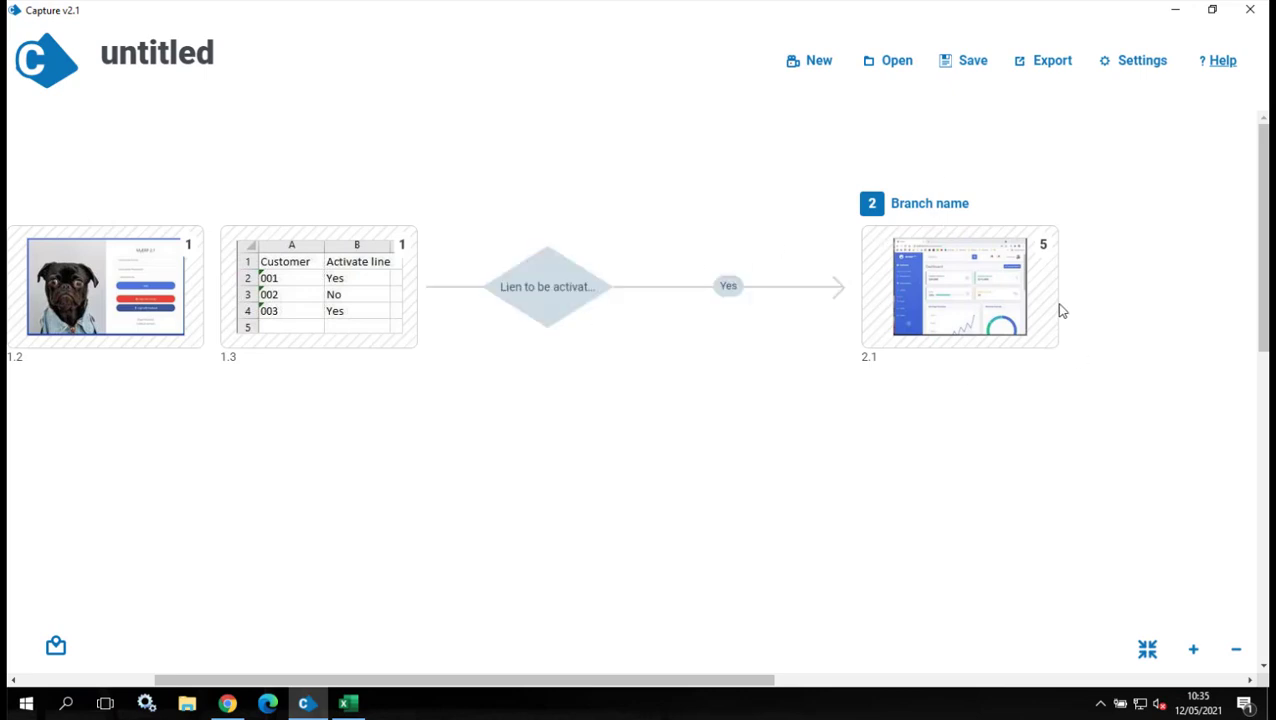
Link the decision back to step 1.3 as a second connection, 'condition 2'.
{"action": "left_click", "coordinate": [563, 292]}
{"action": "left_click", "coordinate": [616, 477]}
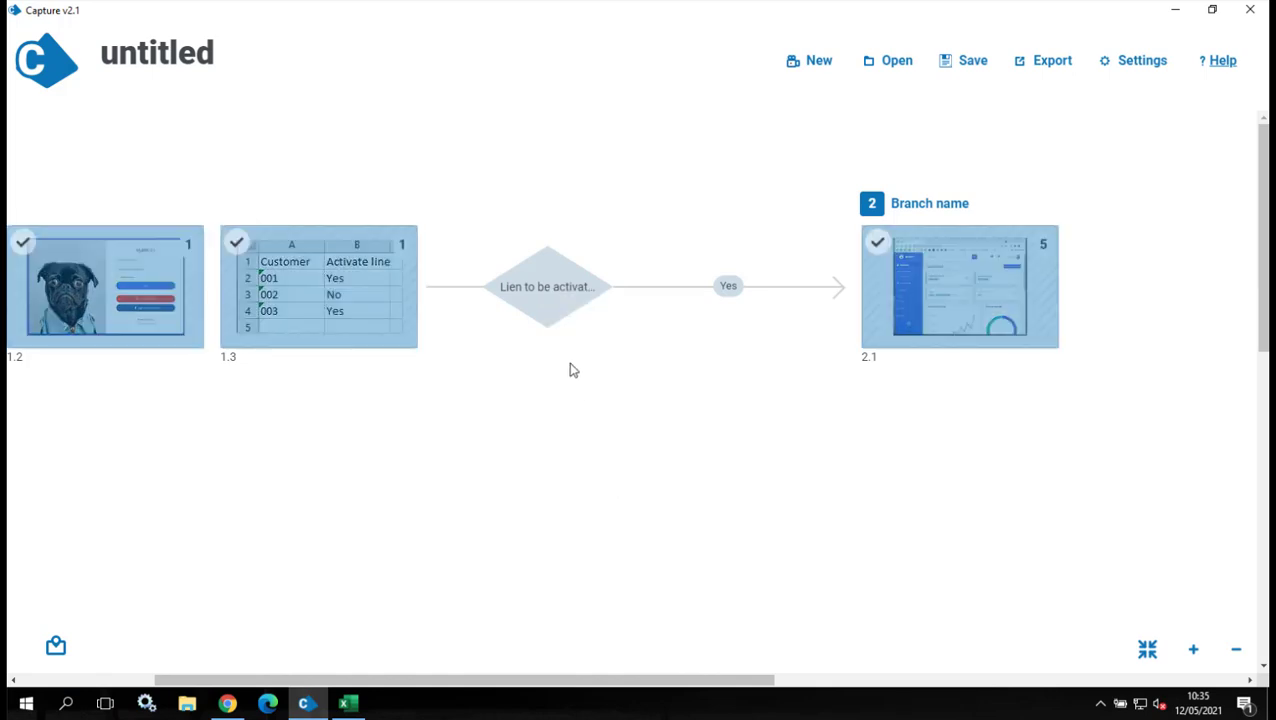
{"action": "left_click", "coordinate": [337, 287]}
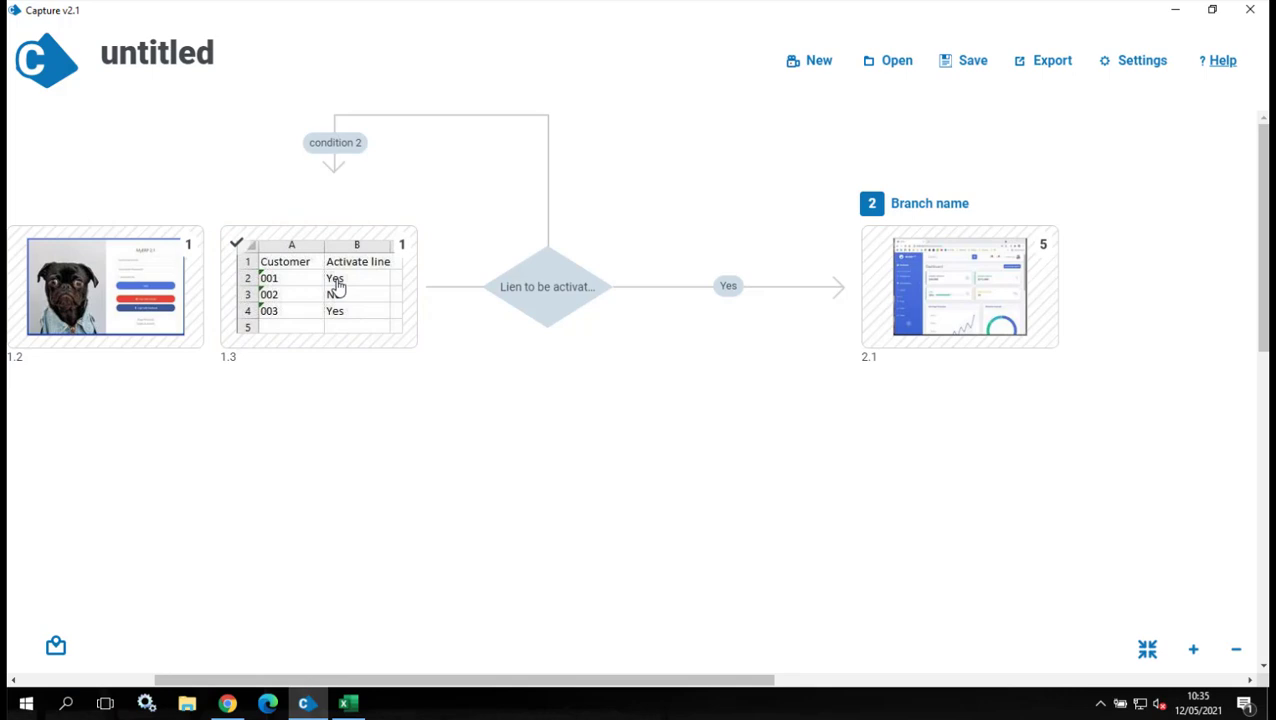
{"action": "left_click_drag", "start_coordinate": [285, 682], "coordinate": [137, 690]}
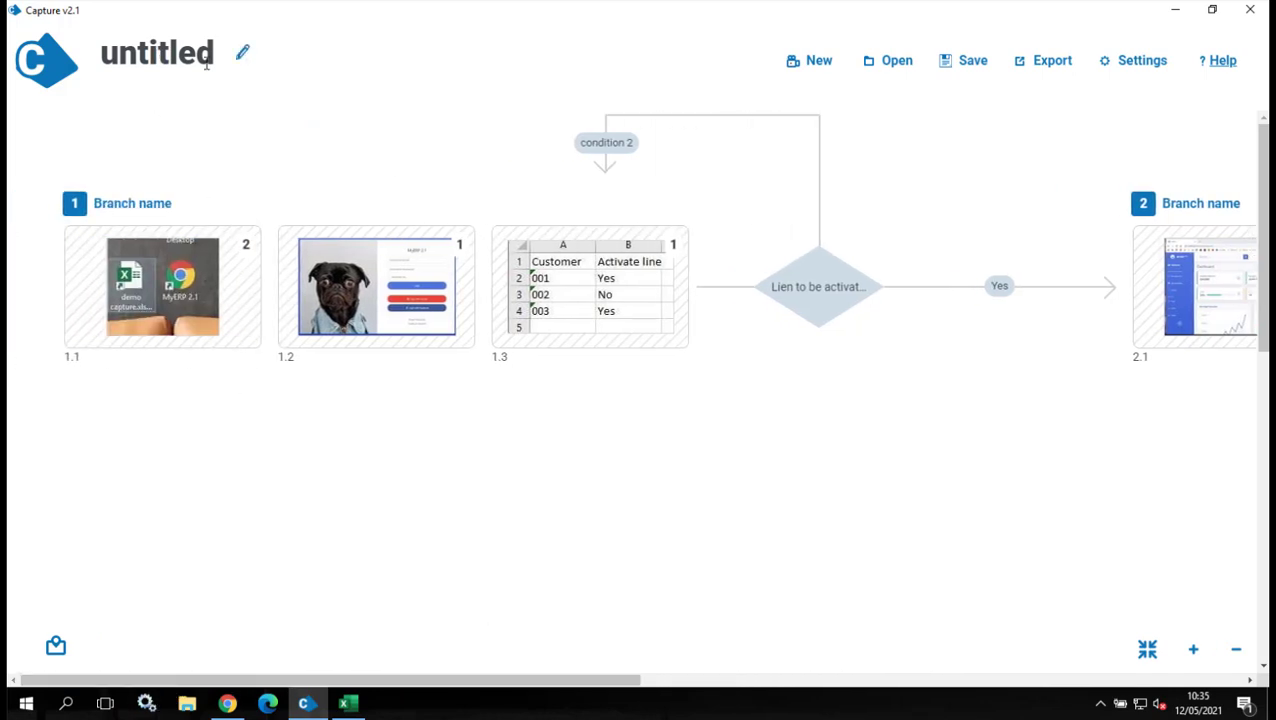
Change the process title from 'untitled' to 'Demo'.
{"action": "left_click", "coordinate": [244, 56]}
{"action": "left_click", "coordinate": [649, 364]}
{"action": "left_click_drag", "start_coordinate": [649, 364], "coordinate": [562, 367]}
{"action": "type", "text": "Demo"}
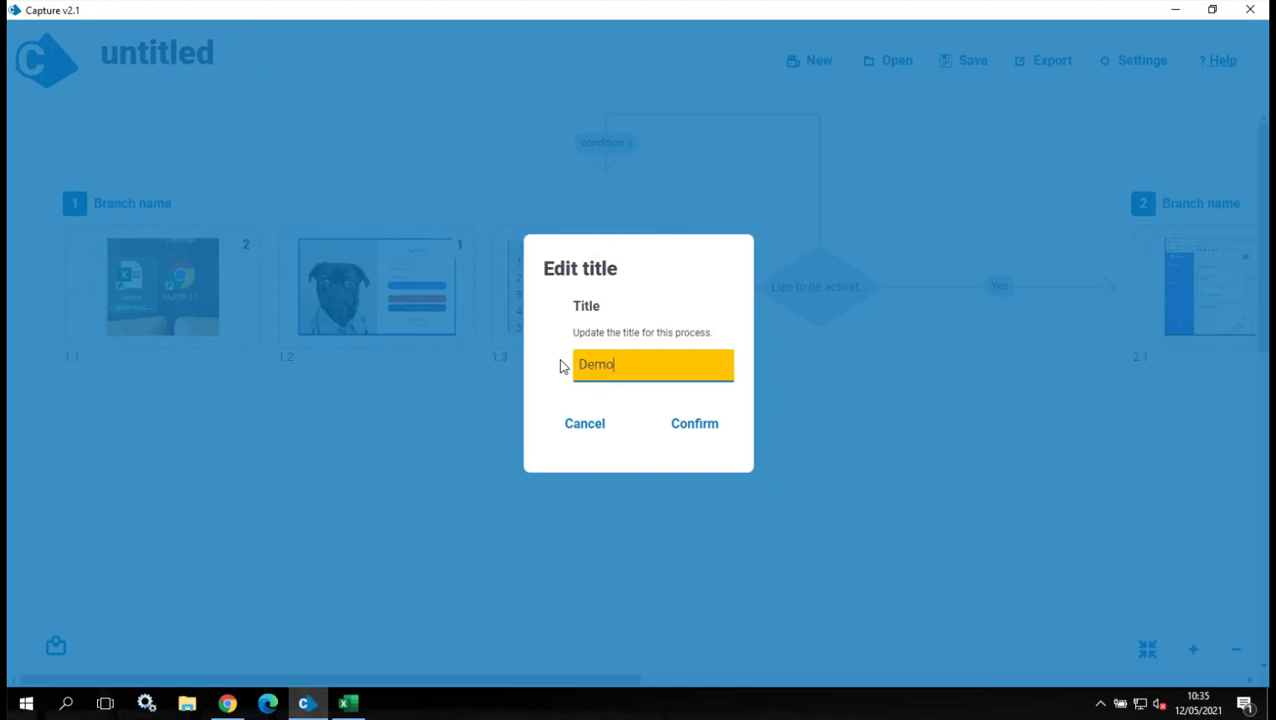
{"action": "left_click", "coordinate": [680, 430]}
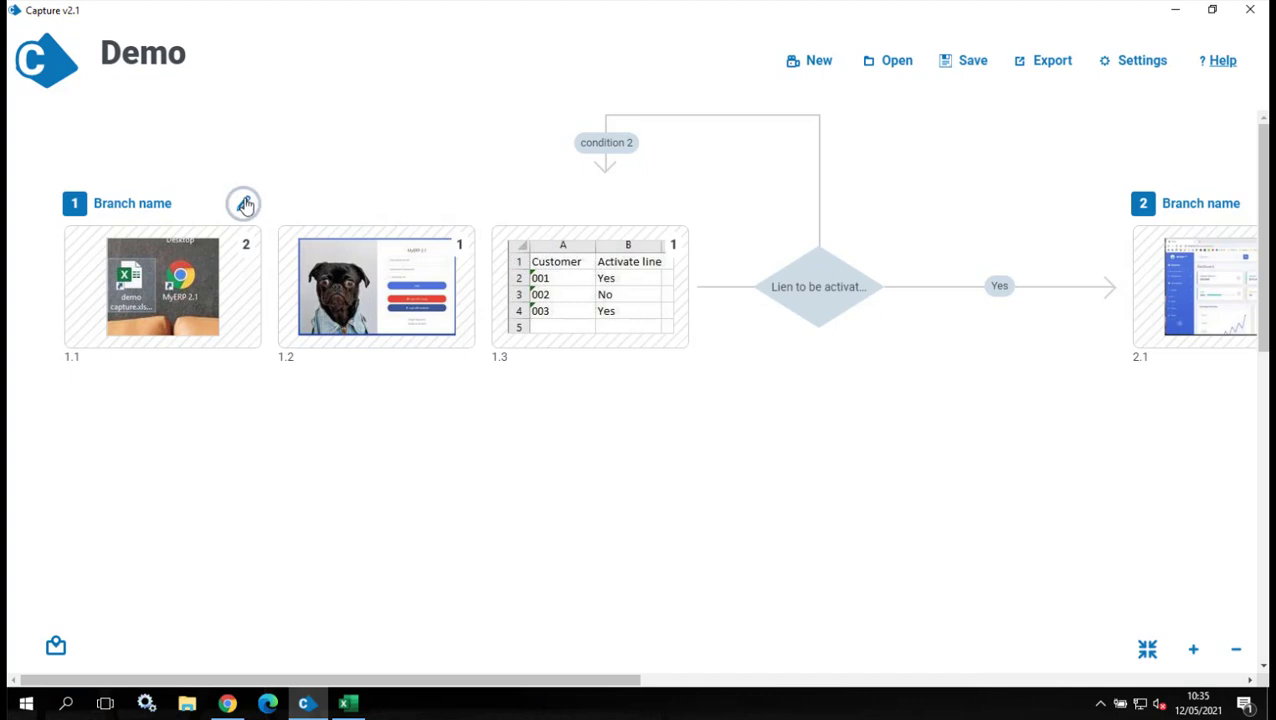
Rename branch 1 to 'init' and branch 2 to 'Activation'.
{"action": "left_click", "coordinate": [243, 202]}
{"action": "left_click_drag", "start_coordinate": [689, 370], "coordinate": [575, 364]}
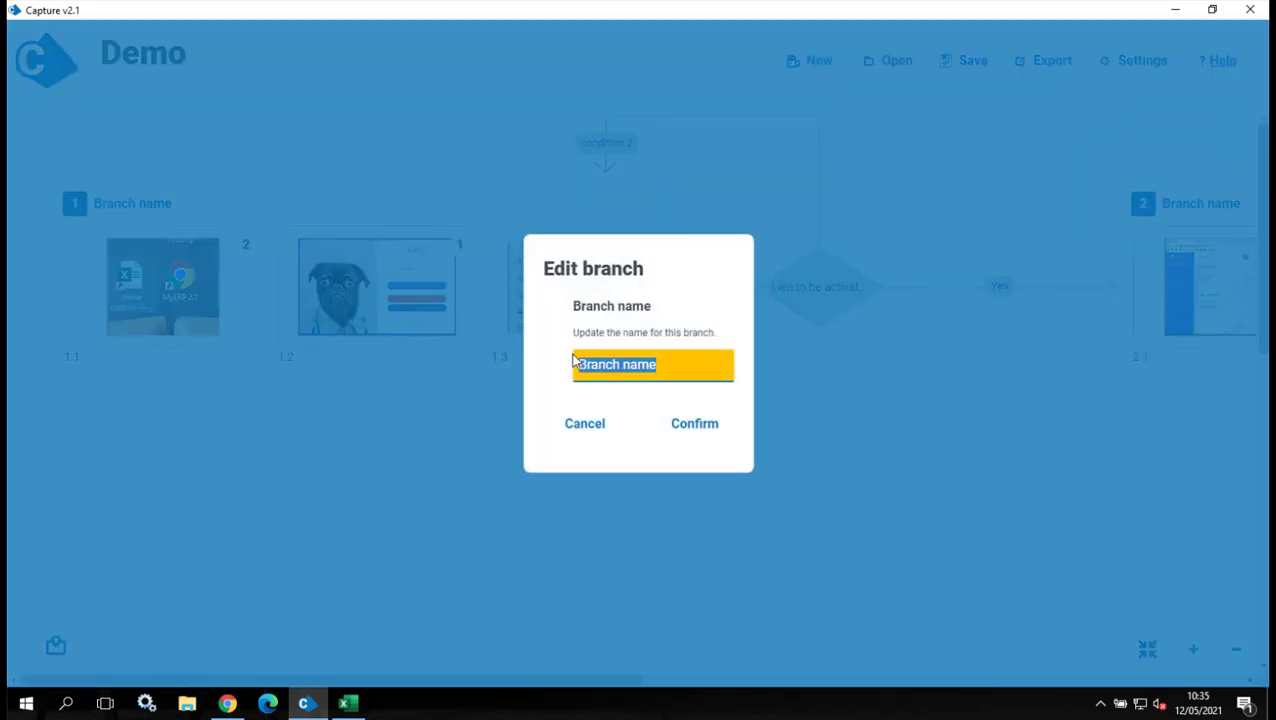
{"action": "type", "text": "init"}
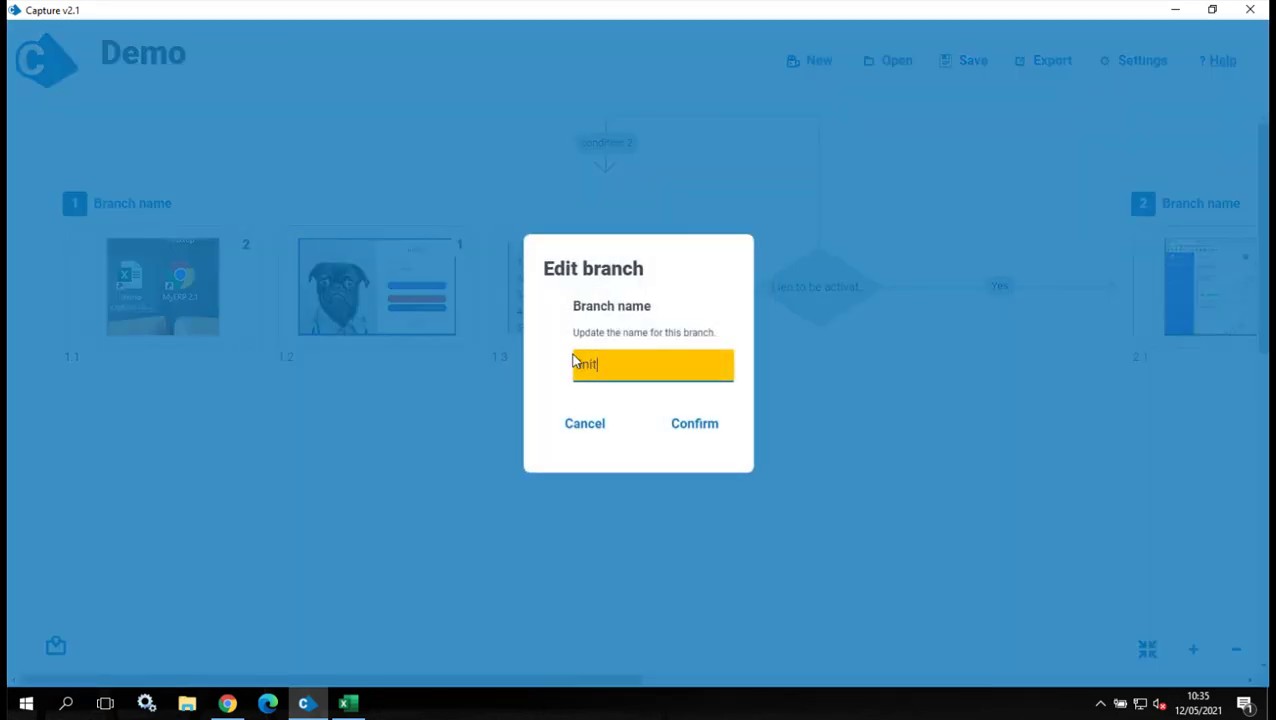
{"action": "left_click", "coordinate": [704, 428]}
{"action": "left_click_drag", "start_coordinate": [608, 680], "coordinate": [790, 688]}
{"action": "left_click", "coordinate": [1025, 199]}
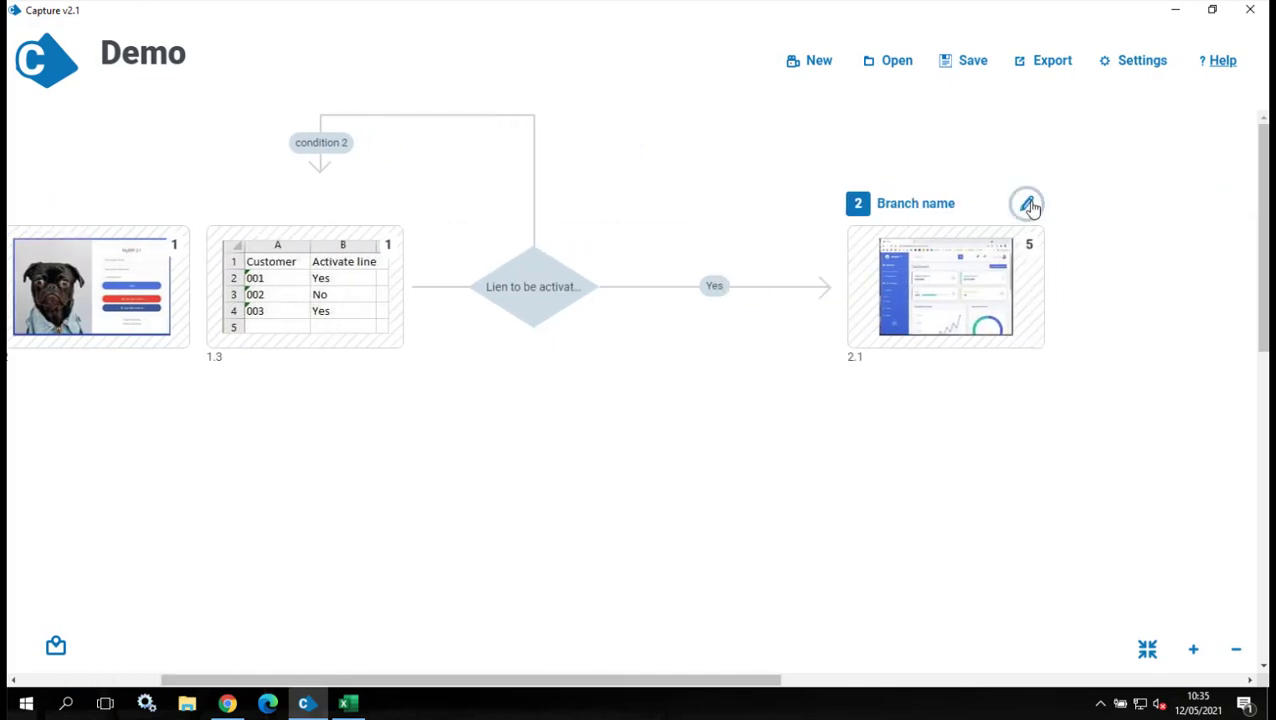
{"action": "left_click_drag", "start_coordinate": [599, 366], "coordinate": [576, 368]}
{"action": "type", "text": "Activation,"}
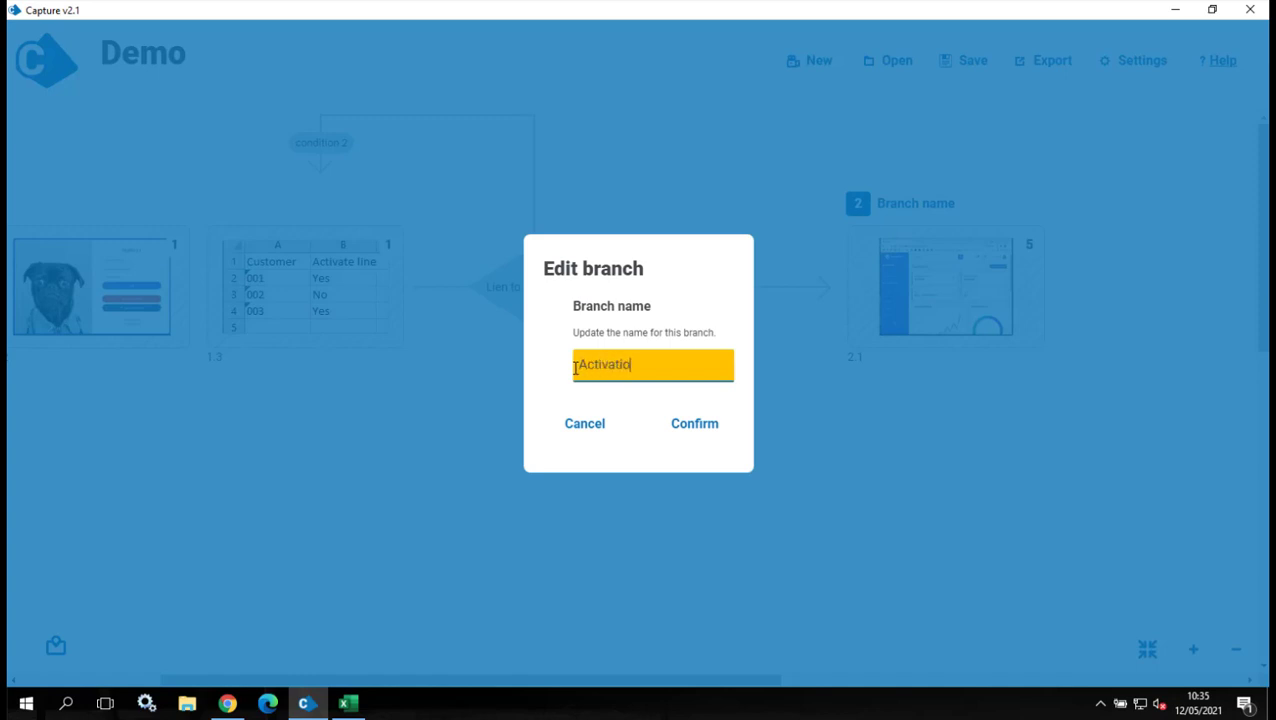
{"action": "left_click", "coordinate": [695, 425]}
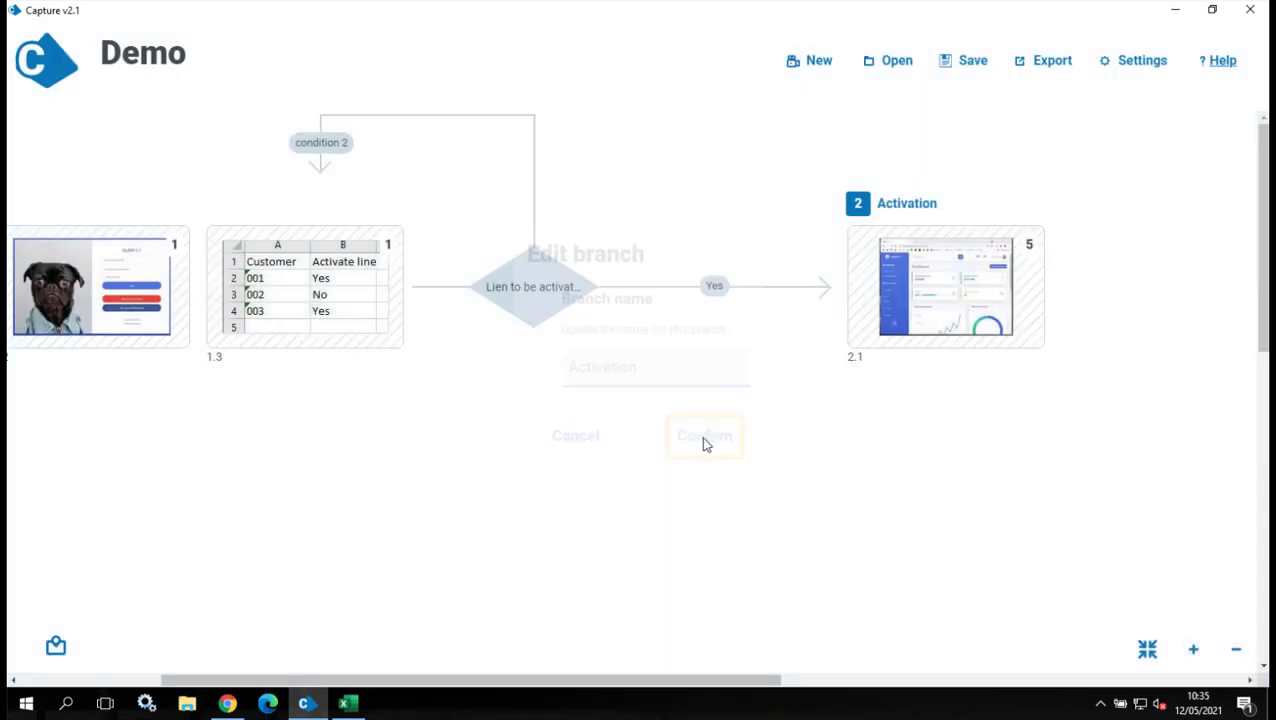
Relabel the decision's condition 2 loop as 'No' and save the Demo process.
{"action": "left_click", "coordinate": [340, 152]}
{"action": "left_click_drag", "start_coordinate": [528, 309], "coordinate": [459, 310]}
{"action": "type", "text": "No"}
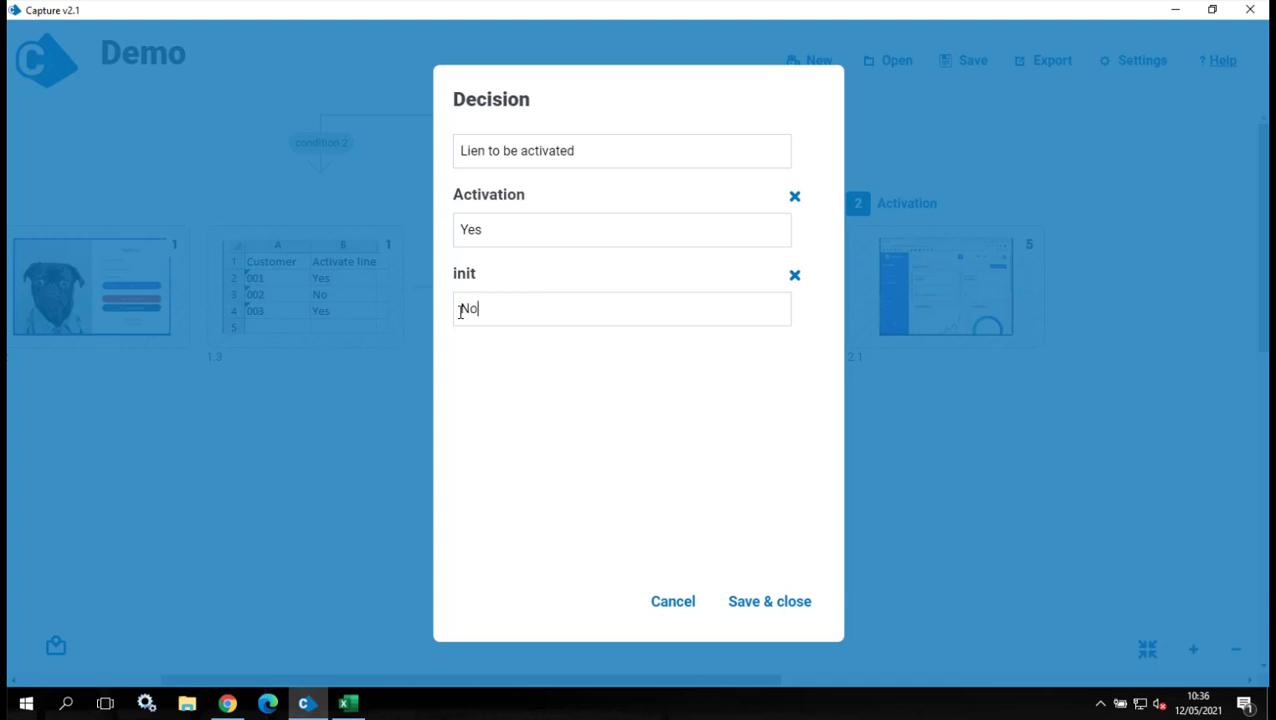
{"action": "left_click", "coordinate": [785, 620]}
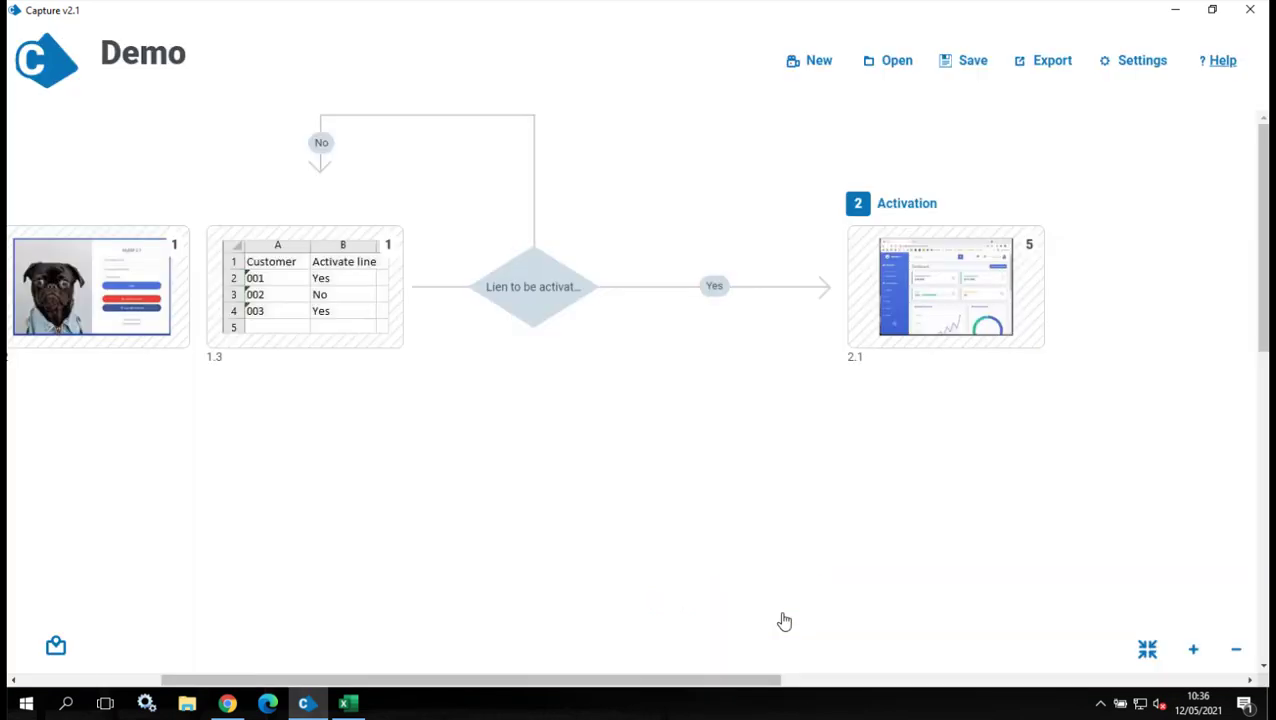
{"action": "left_click_drag", "start_coordinate": [629, 681], "coordinate": [817, 544]}
{"action": "left_click", "coordinate": [970, 73]}
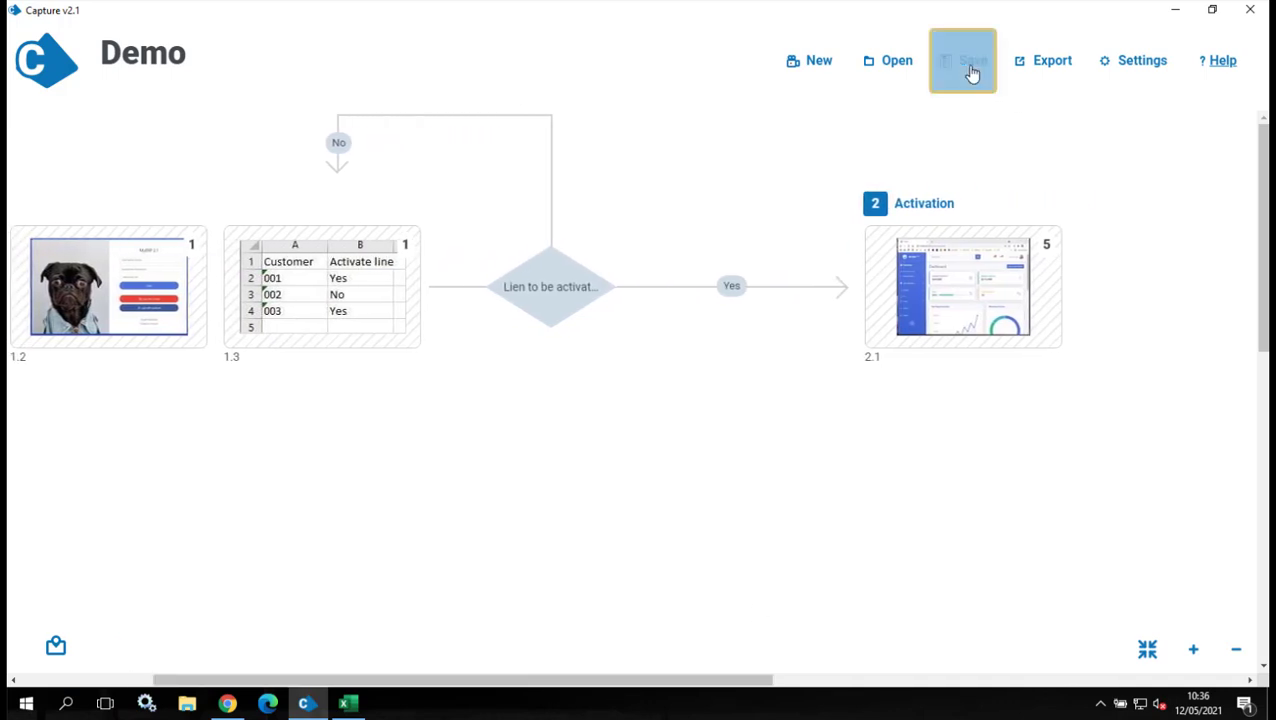
Export the process with version 'demo' as a .docx PDD and a .bprelease file.
{"action": "left_click", "coordinate": [1060, 62]}
{"action": "left_click", "coordinate": [658, 244]}
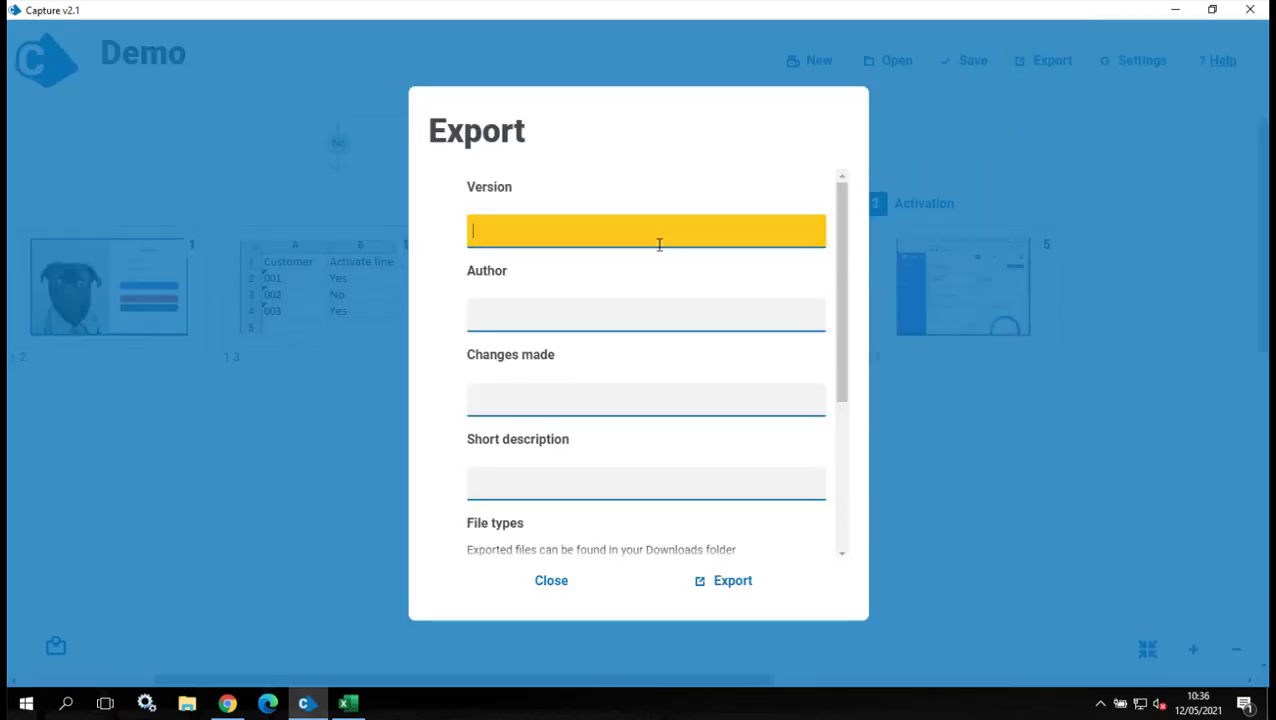
{"action": "type", "text": "demo"}
{"action": "left_click_drag", "start_coordinate": [843, 293], "coordinate": [868, 487]}
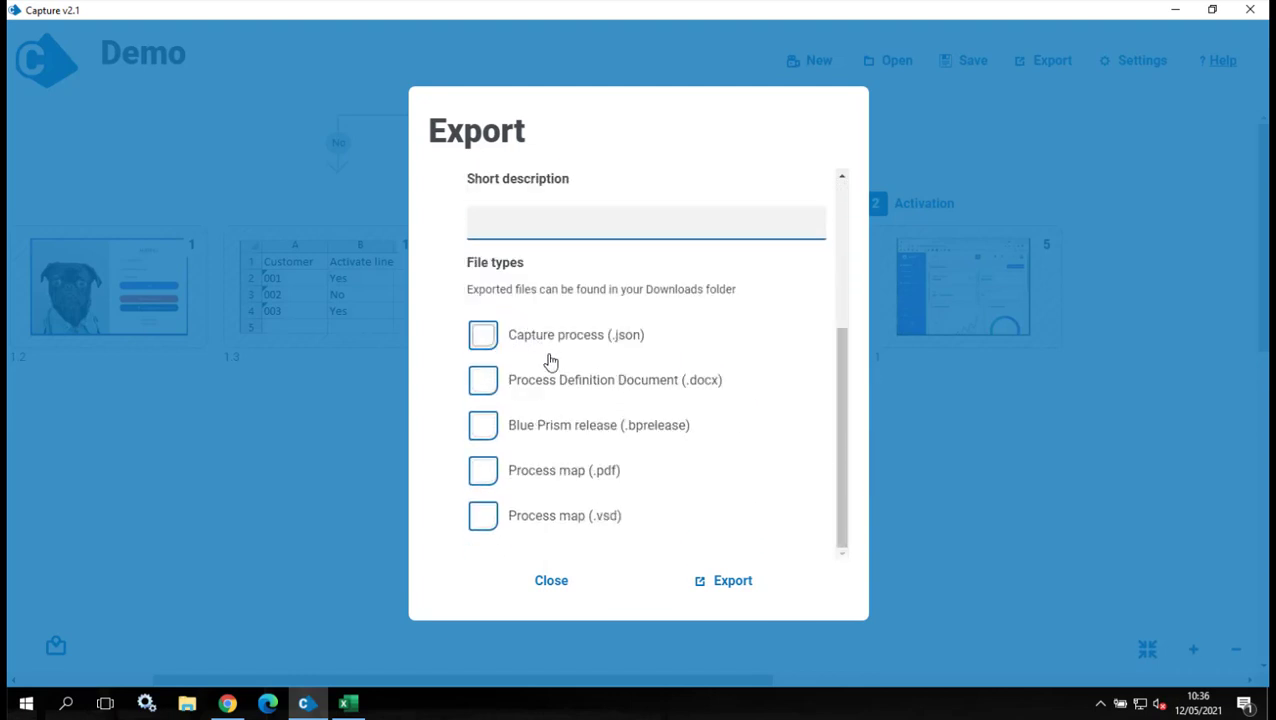
{"action": "left_click", "coordinate": [480, 382]}
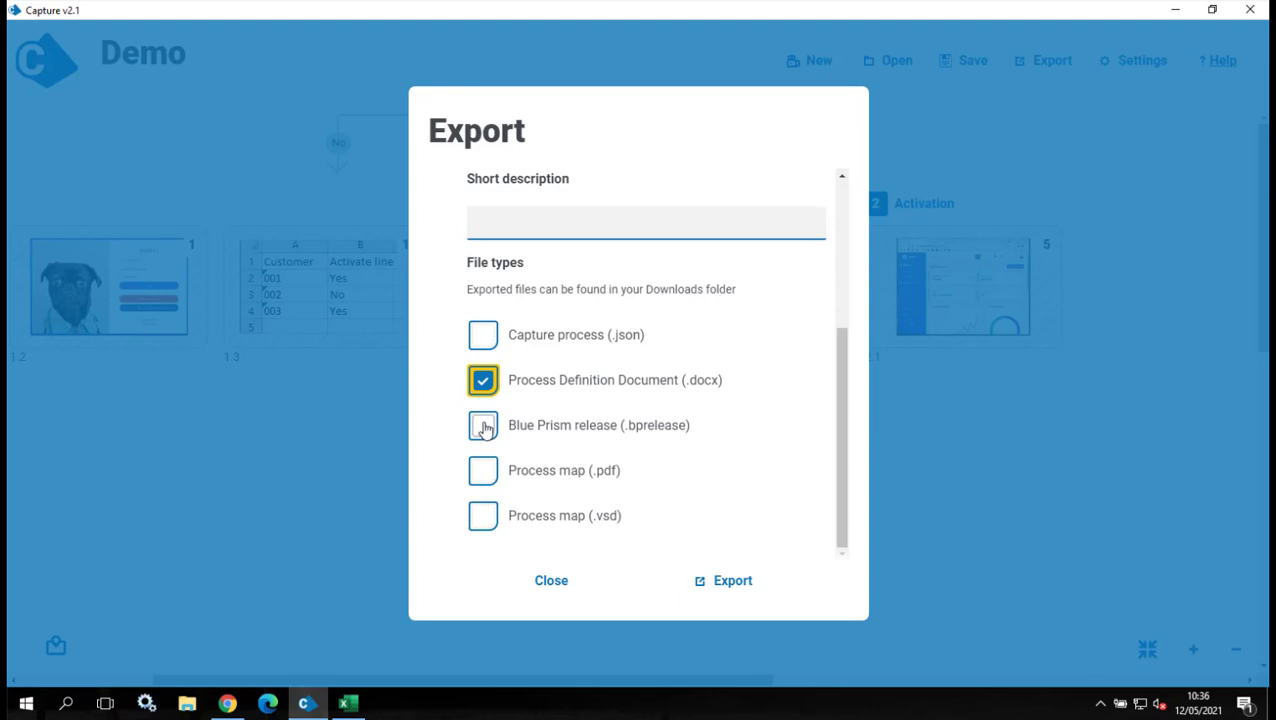
{"action": "left_click", "coordinate": [485, 428]}
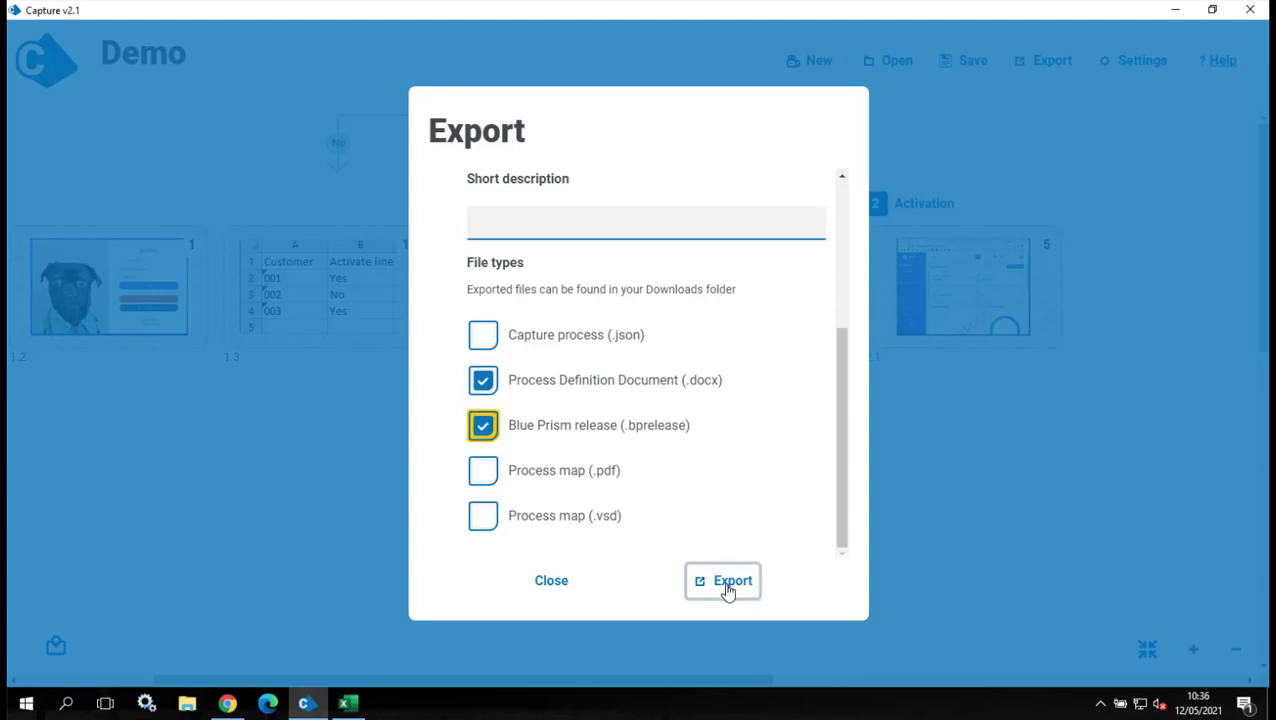
{"action": "left_click", "coordinate": [728, 588]}
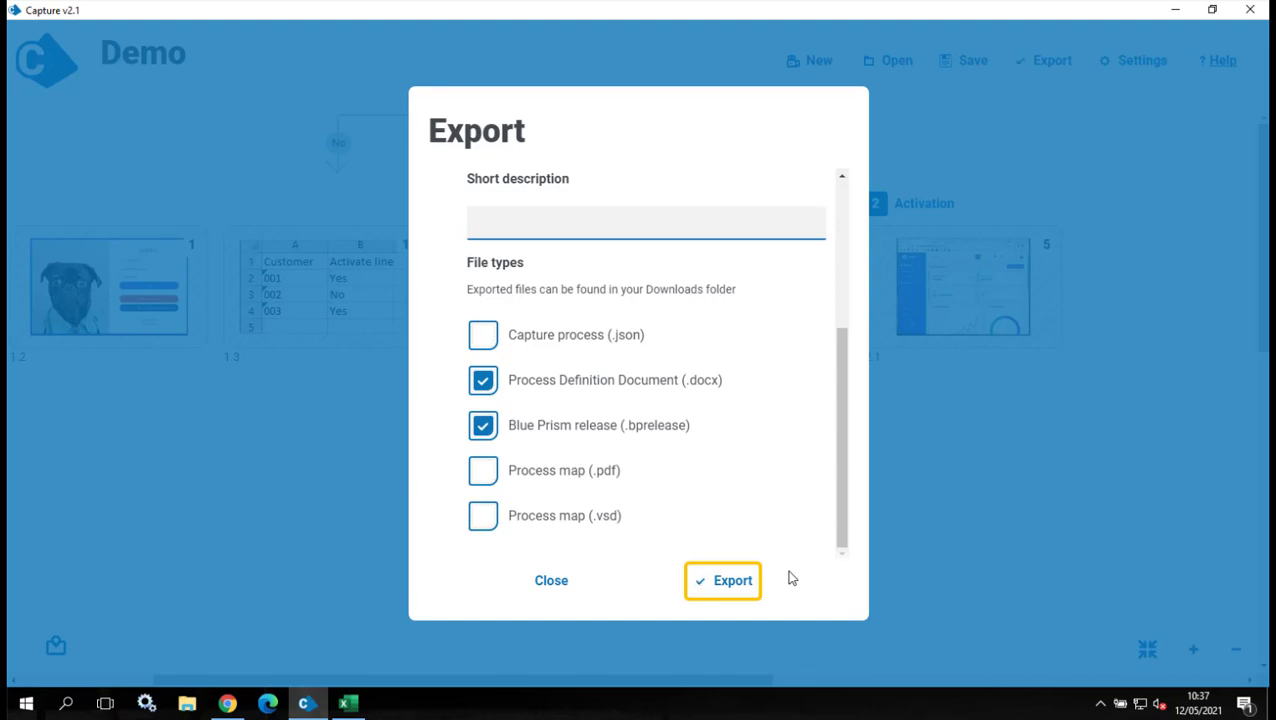
Open Demo.docx from the Downloads folder in File Explorer.
{"action": "left_click", "coordinate": [190, 704]}
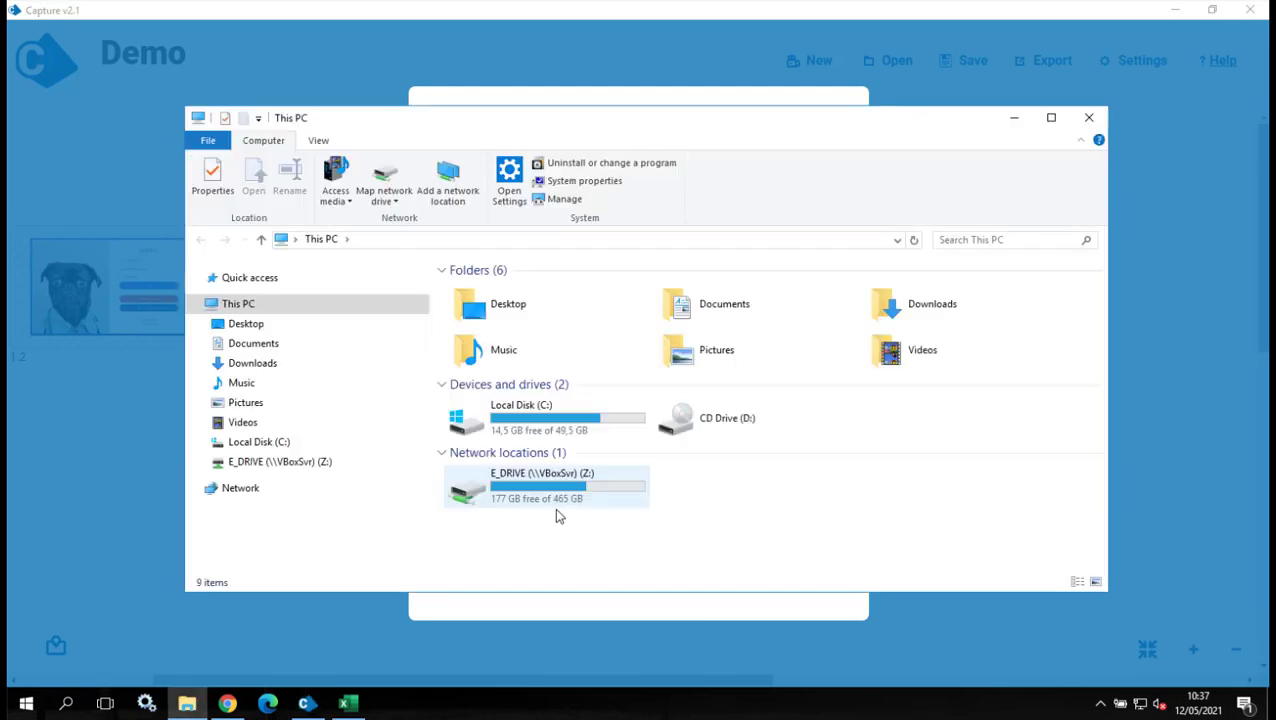
{"action": "left_click", "coordinate": [258, 363]}
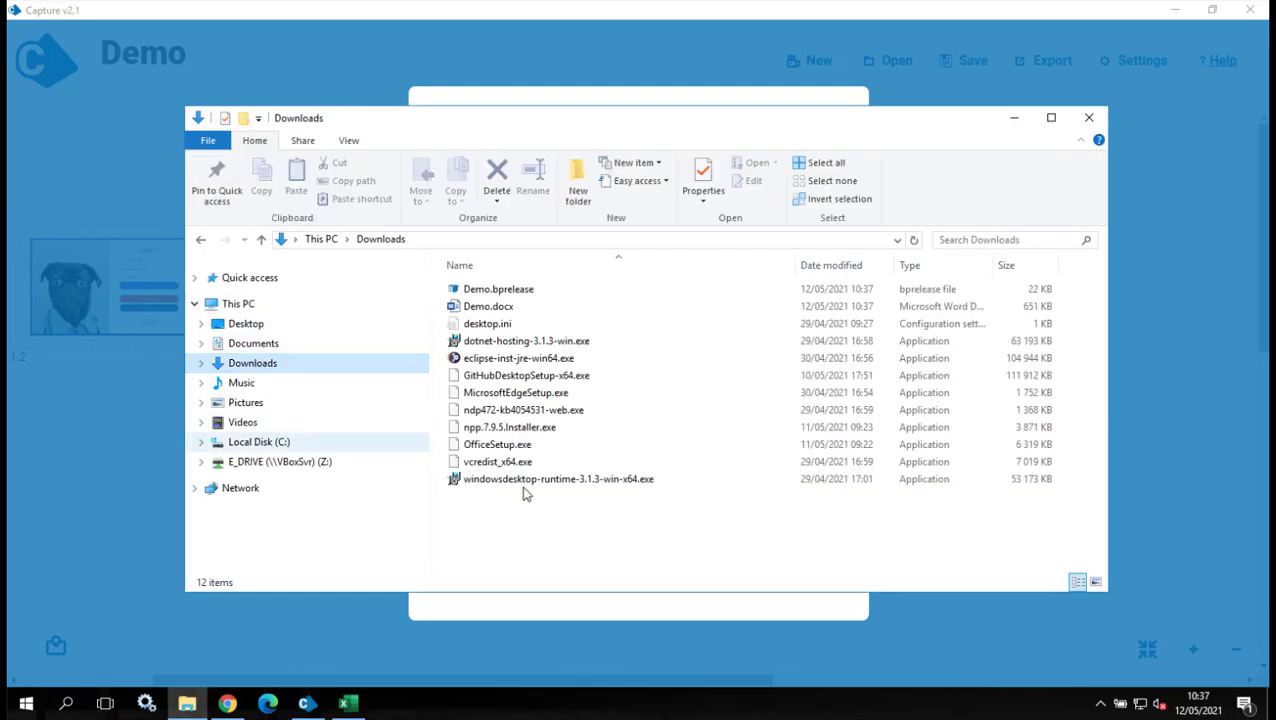
{"action": "double_click", "coordinate": [486, 307]}
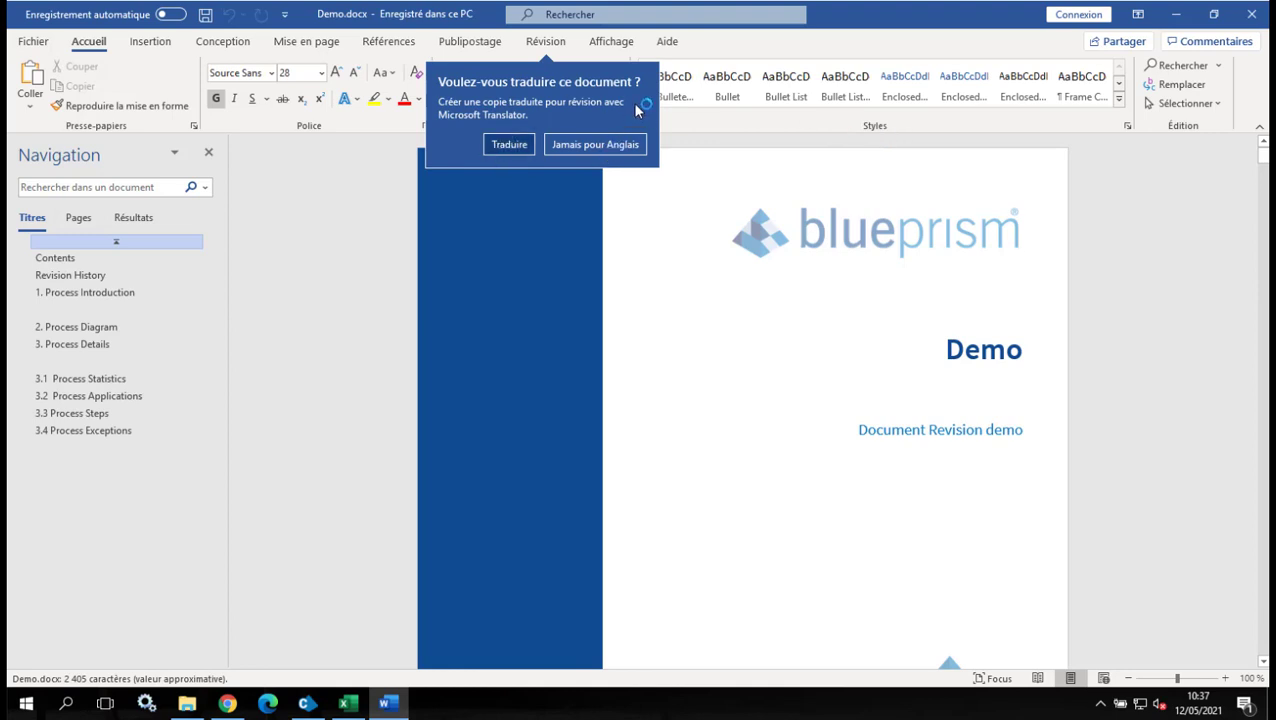
Dismiss the translation offer, read Demo.docx down to 3.3 Process Steps, and close it.
{"action": "left_click", "coordinate": [610, 144]}
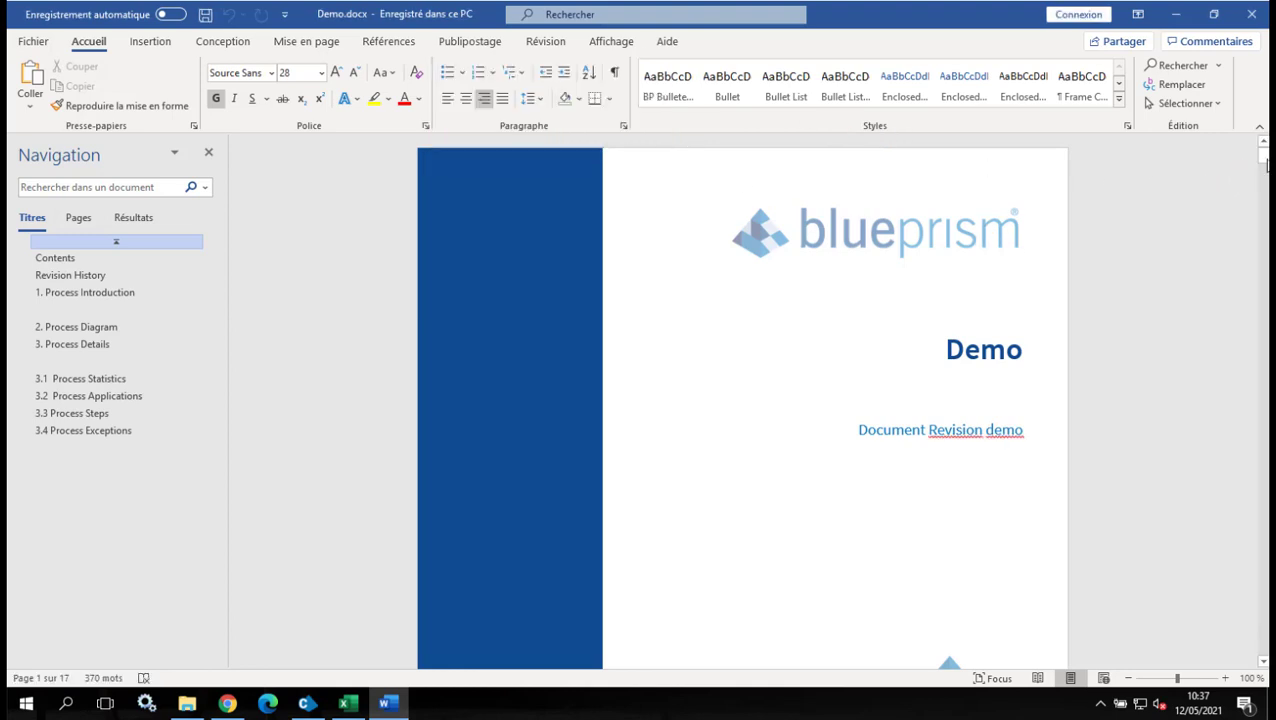
{"action": "left_click_drag", "start_coordinate": [1262, 160], "coordinate": [1267, 245]}
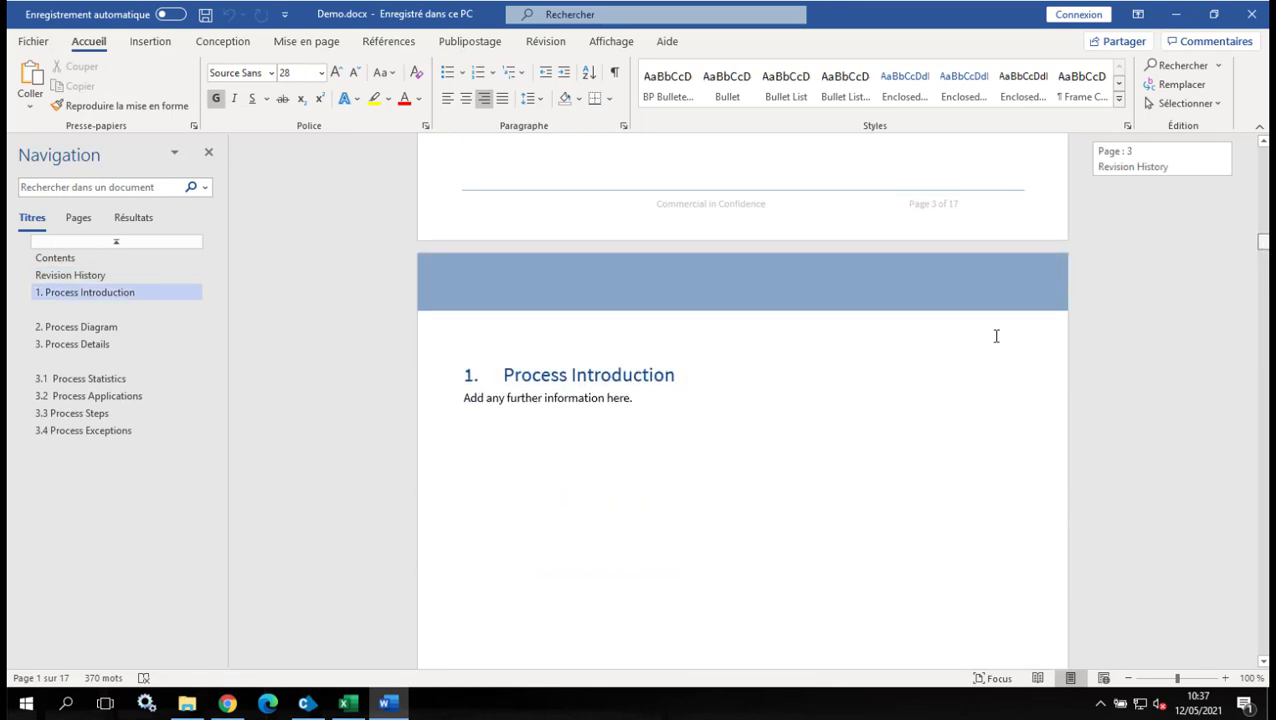
{"action": "scroll", "coordinate": [729, 447], "scroll_direction": "down", "scroll_amount": 3}
{"action": "scroll", "coordinate": [658, 299], "scroll_direction": "down", "scroll_amount": 1}
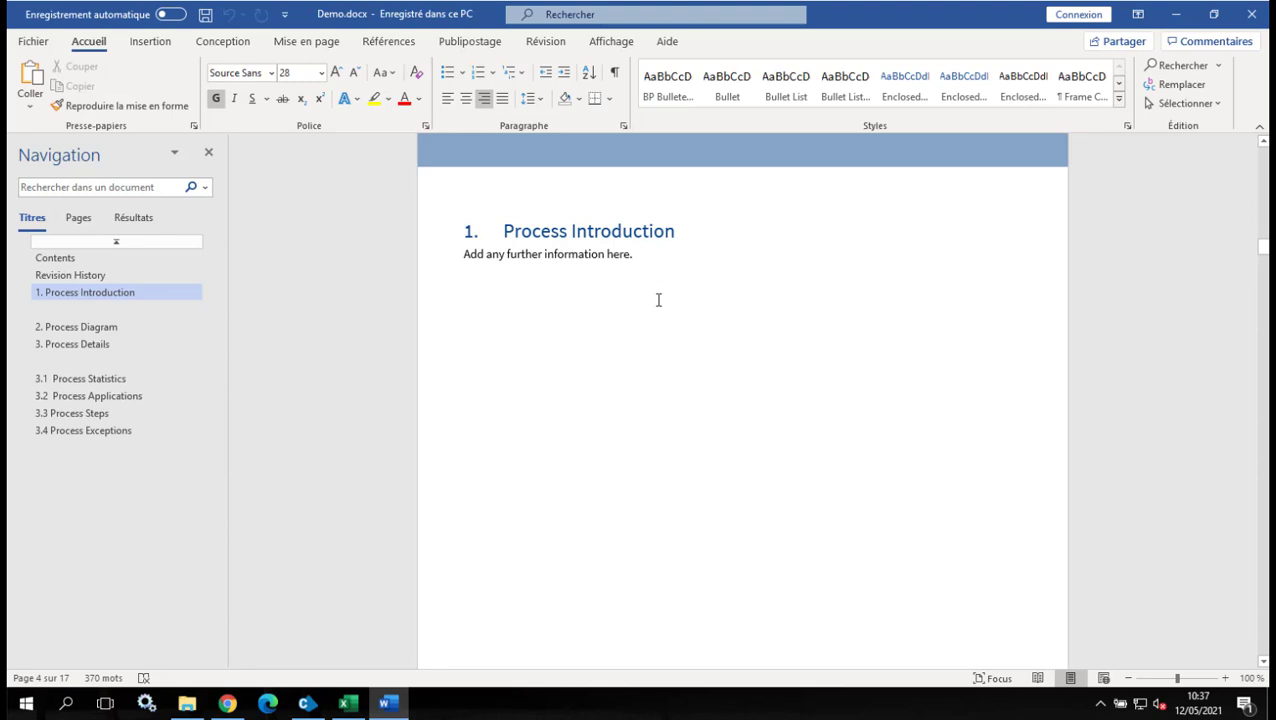
{"action": "scroll", "coordinate": [666, 280], "scroll_direction": "down", "scroll_amount": 12}
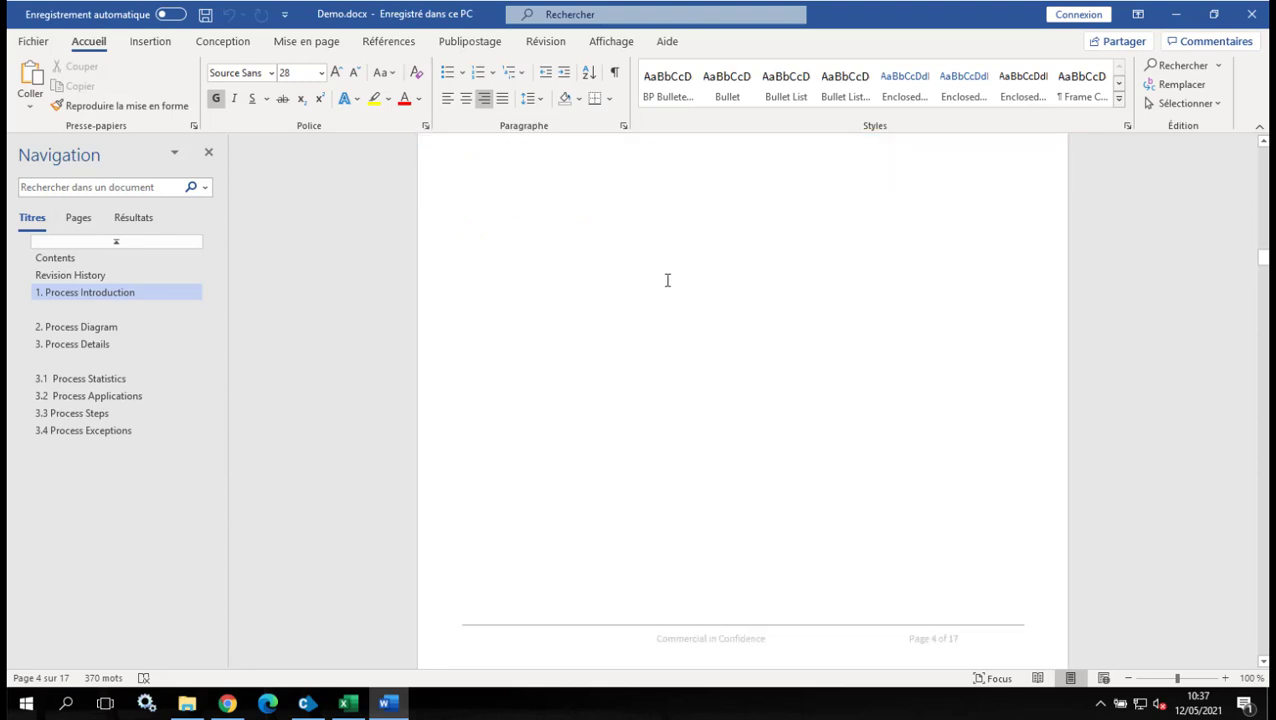
{"action": "scroll", "coordinate": [667, 280], "scroll_direction": "down", "scroll_amount": 9}
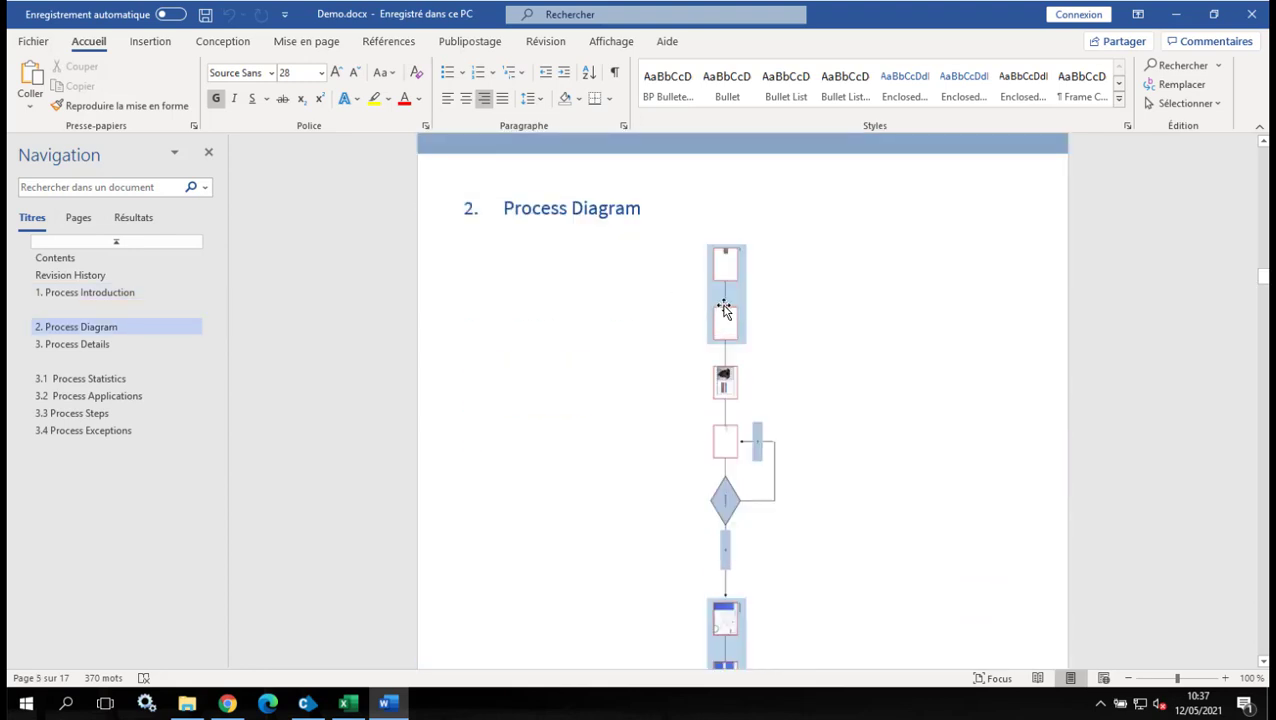
{"action": "scroll", "coordinate": [724, 305], "scroll_direction": "down", "scroll_amount": 5}
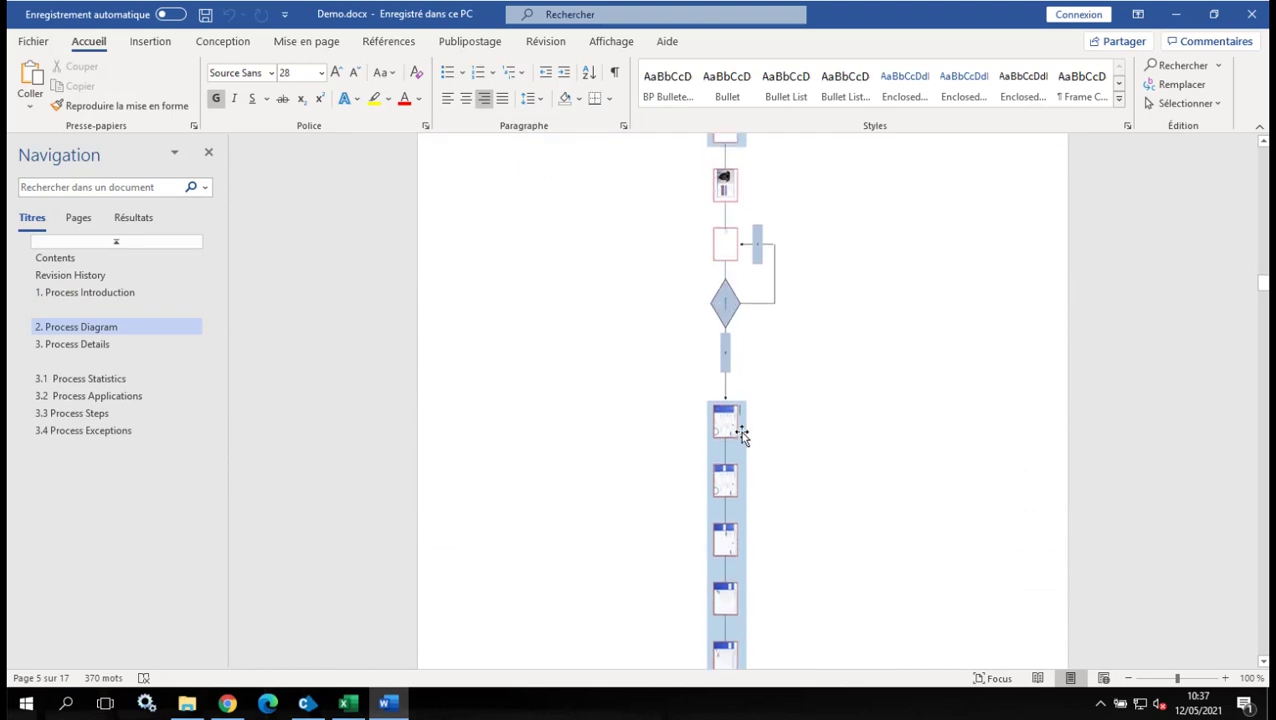
{"action": "scroll", "coordinate": [741, 433], "scroll_direction": "down", "scroll_amount": 12}
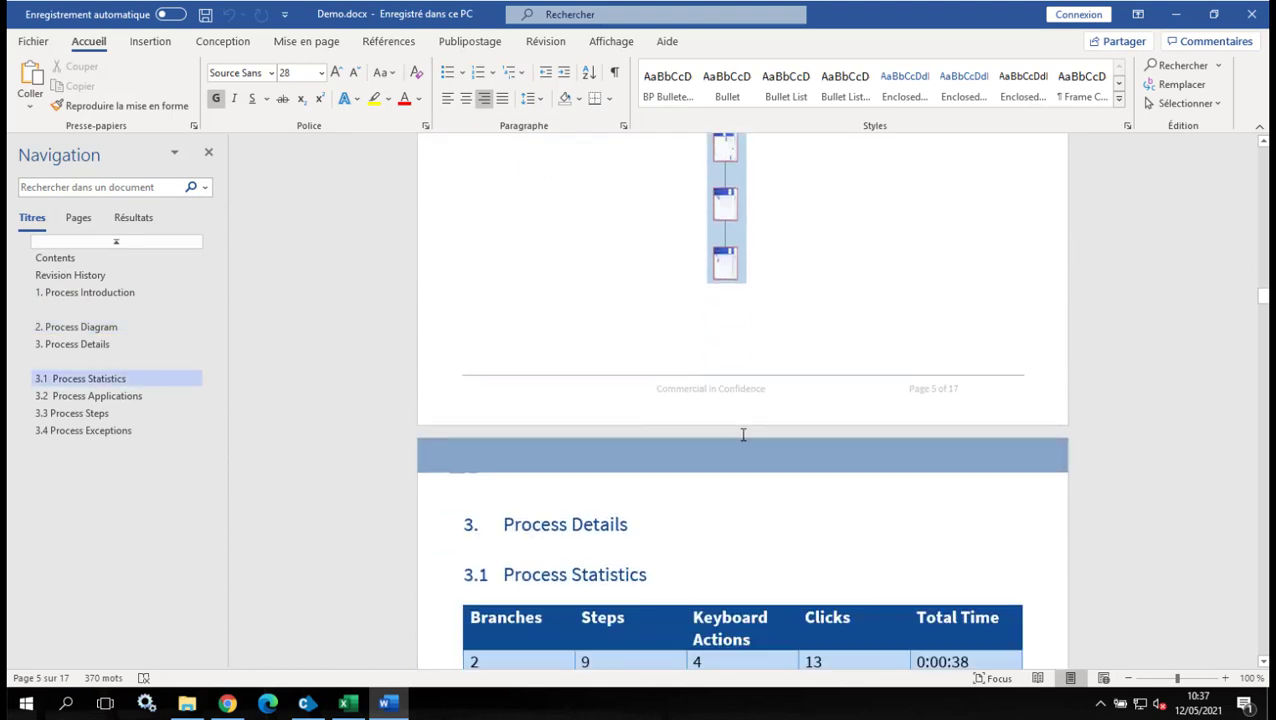
{"action": "scroll", "coordinate": [741, 433], "scroll_direction": "down", "scroll_amount": 15}
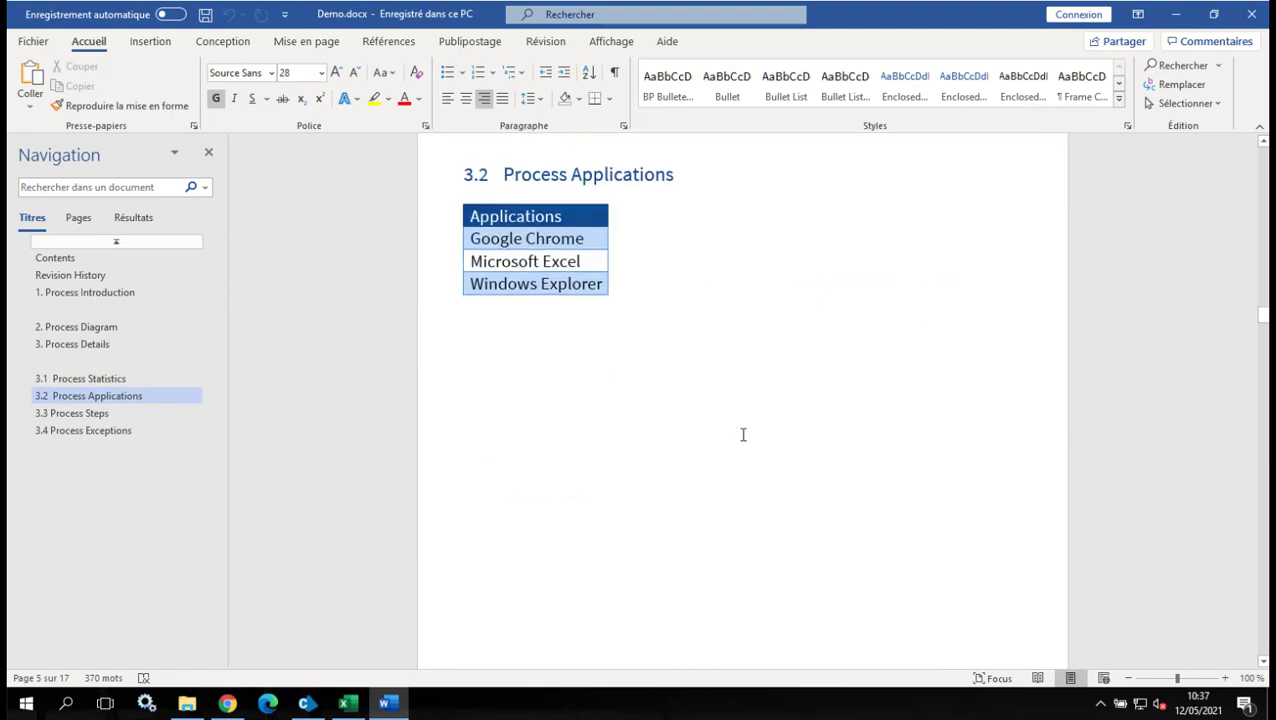
{"action": "scroll", "coordinate": [741, 441], "scroll_direction": "down", "scroll_amount": 8}
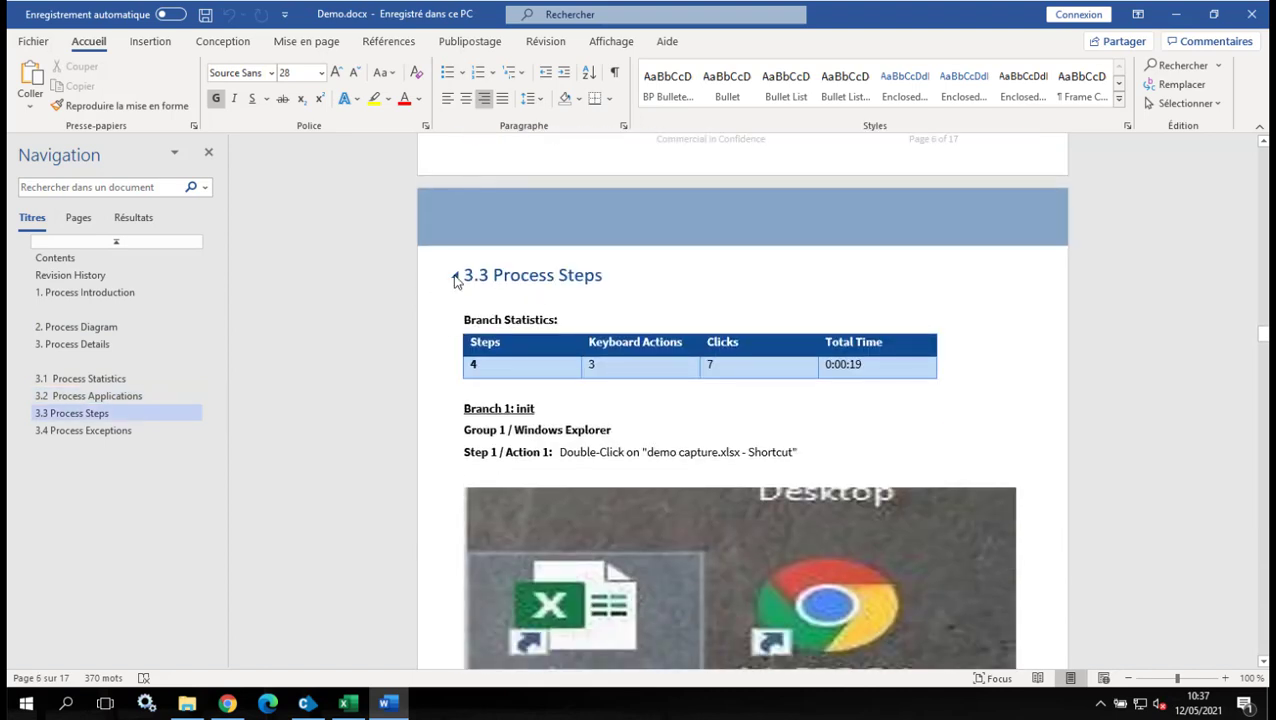
{"action": "scroll", "coordinate": [621, 436], "scroll_direction": "down", "scroll_amount": 3}
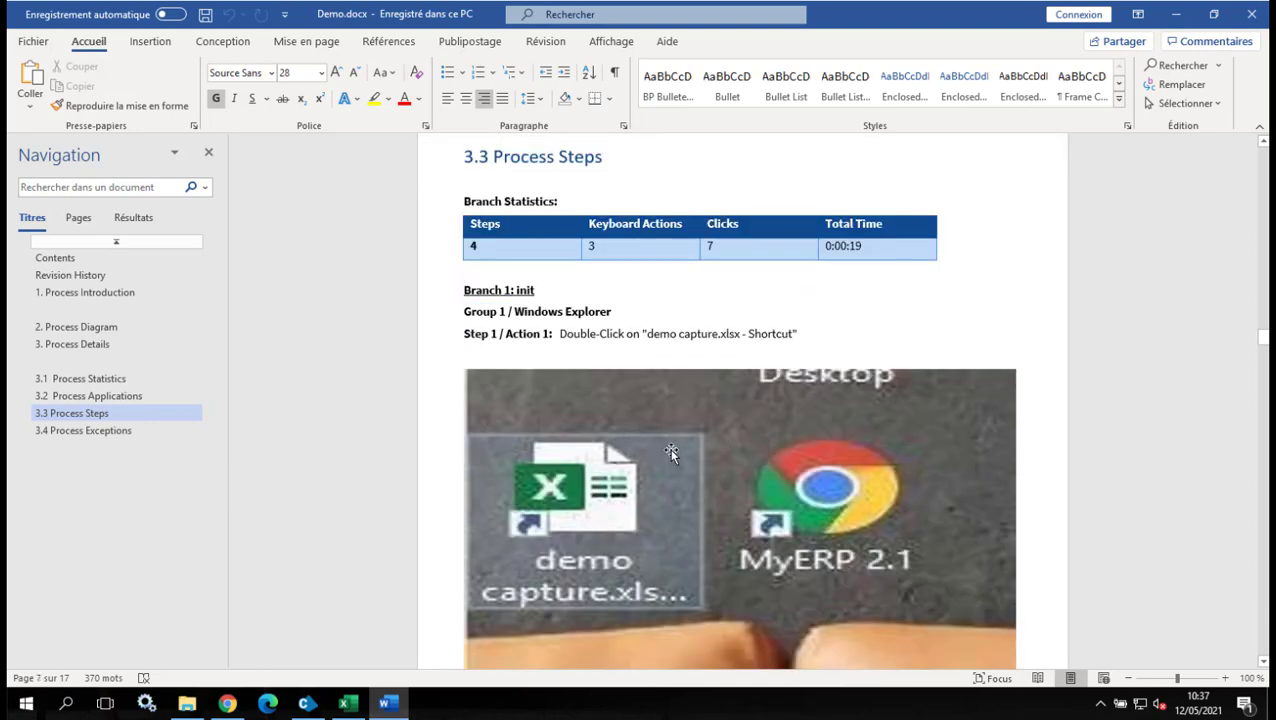
{"action": "scroll", "coordinate": [662, 446], "scroll_direction": "down", "scroll_amount": 12}
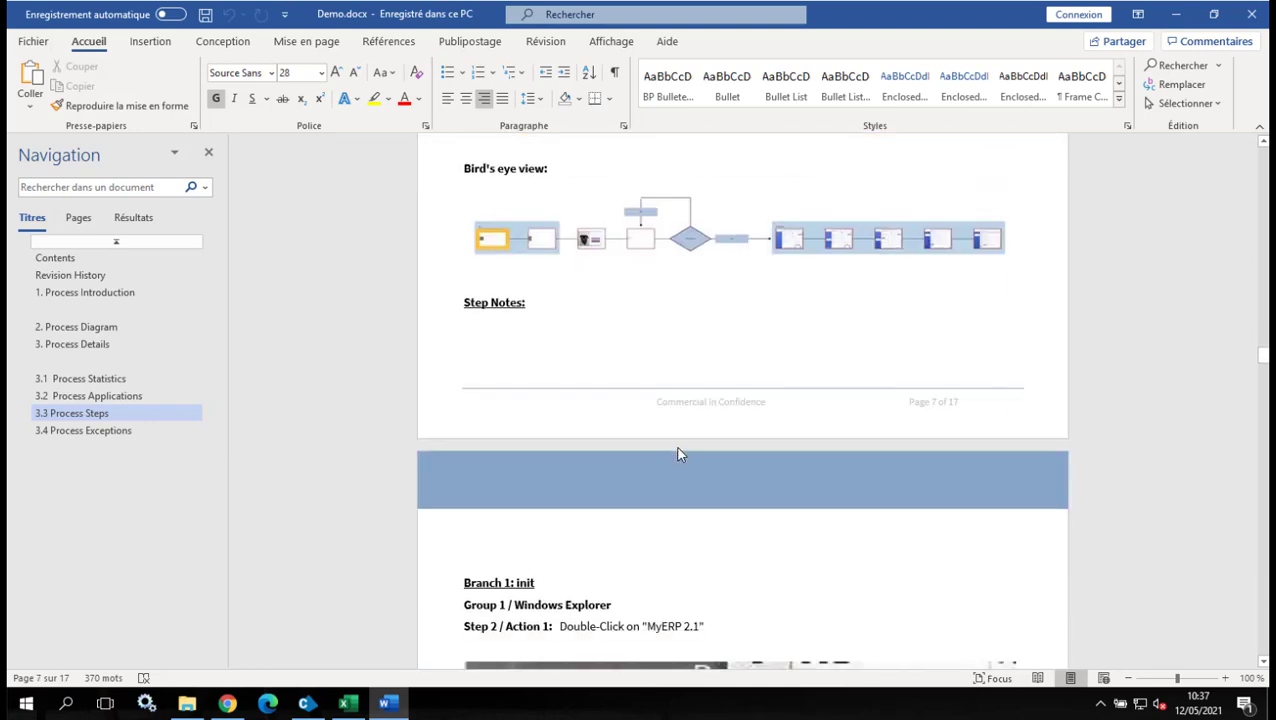
{"action": "scroll", "coordinate": [678, 454], "scroll_direction": "down", "scroll_amount": 8}
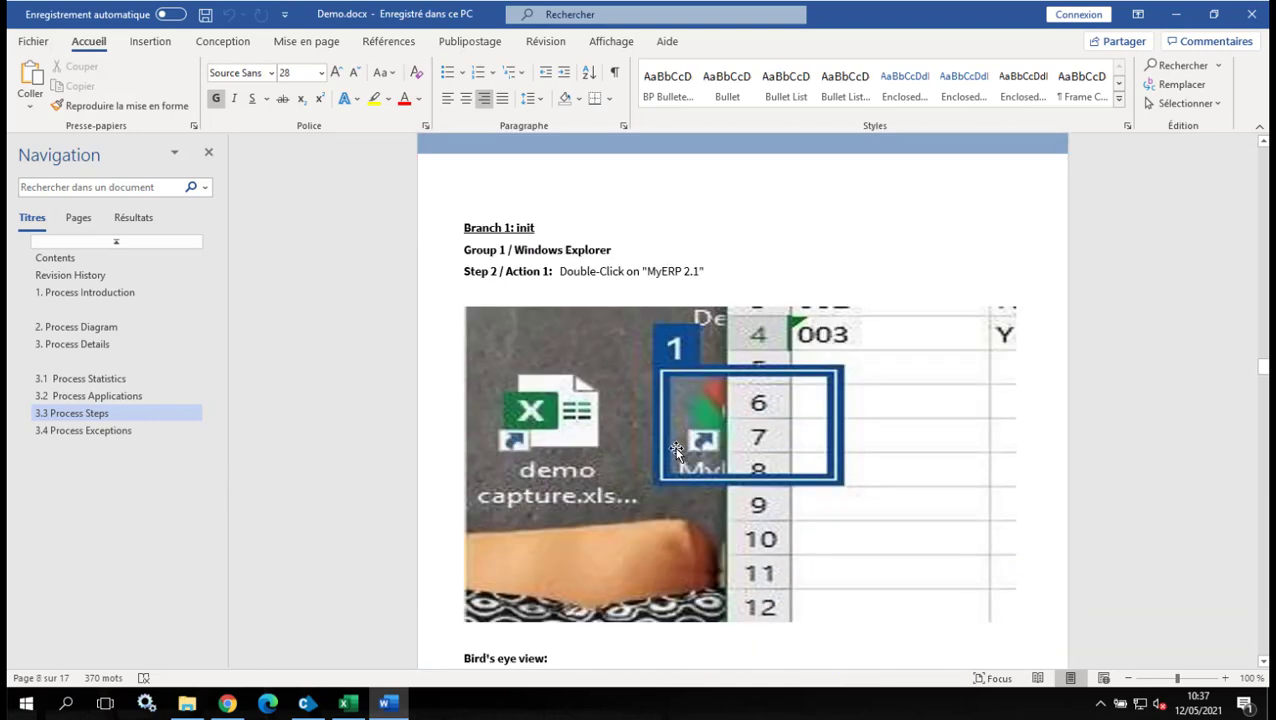
{"action": "scroll", "coordinate": [680, 450], "scroll_direction": "down", "scroll_amount": 15}
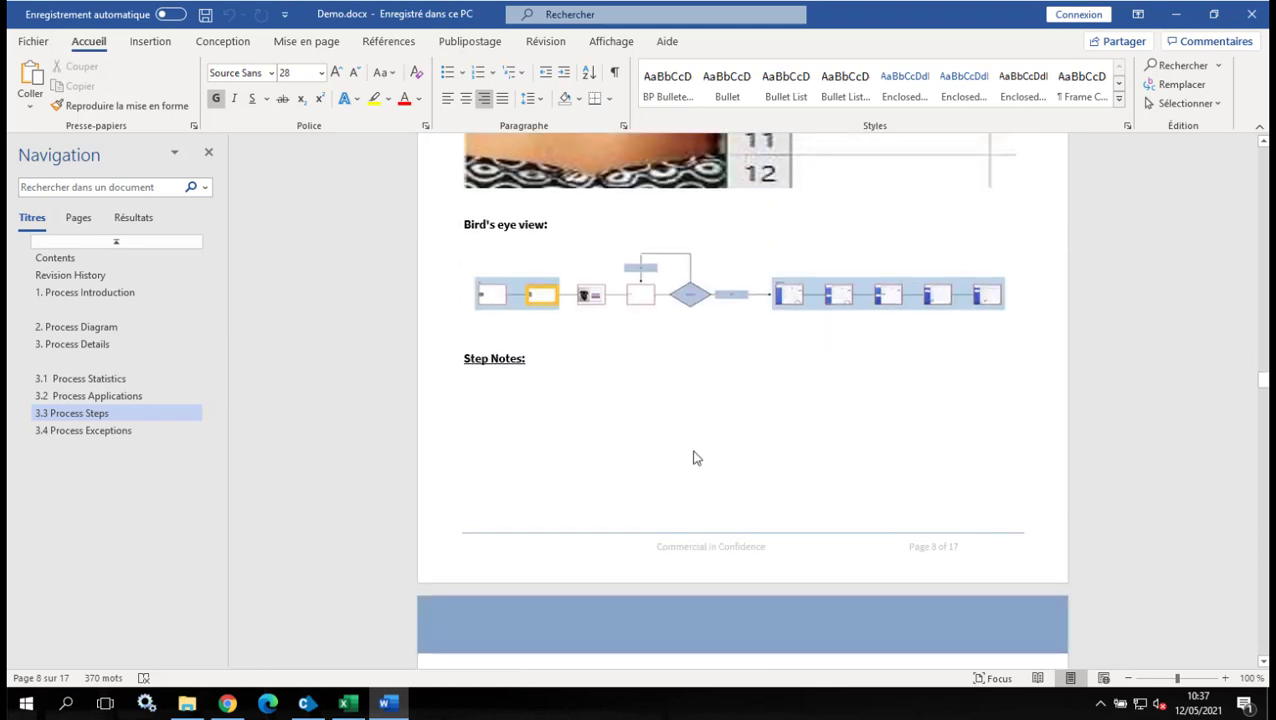
{"action": "scroll", "coordinate": [693, 450], "scroll_direction": "down", "scroll_amount": 7}
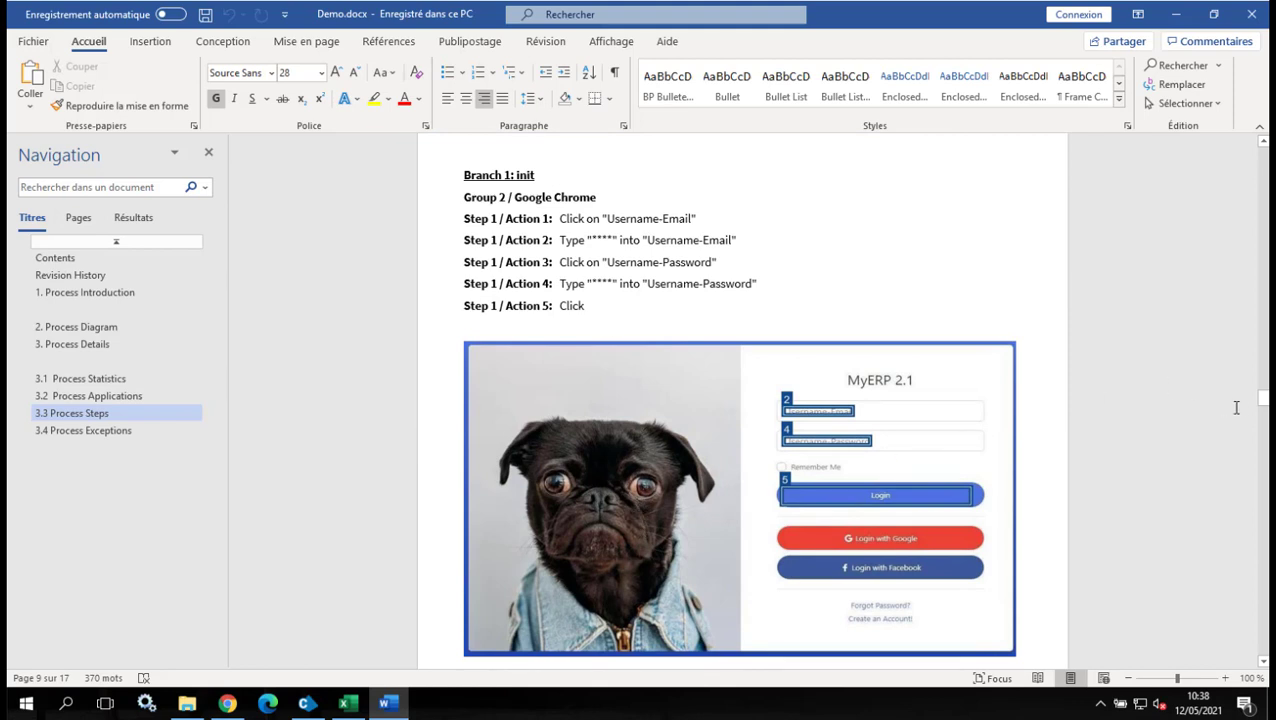
{"action": "left_click", "coordinate": [1251, 19]}
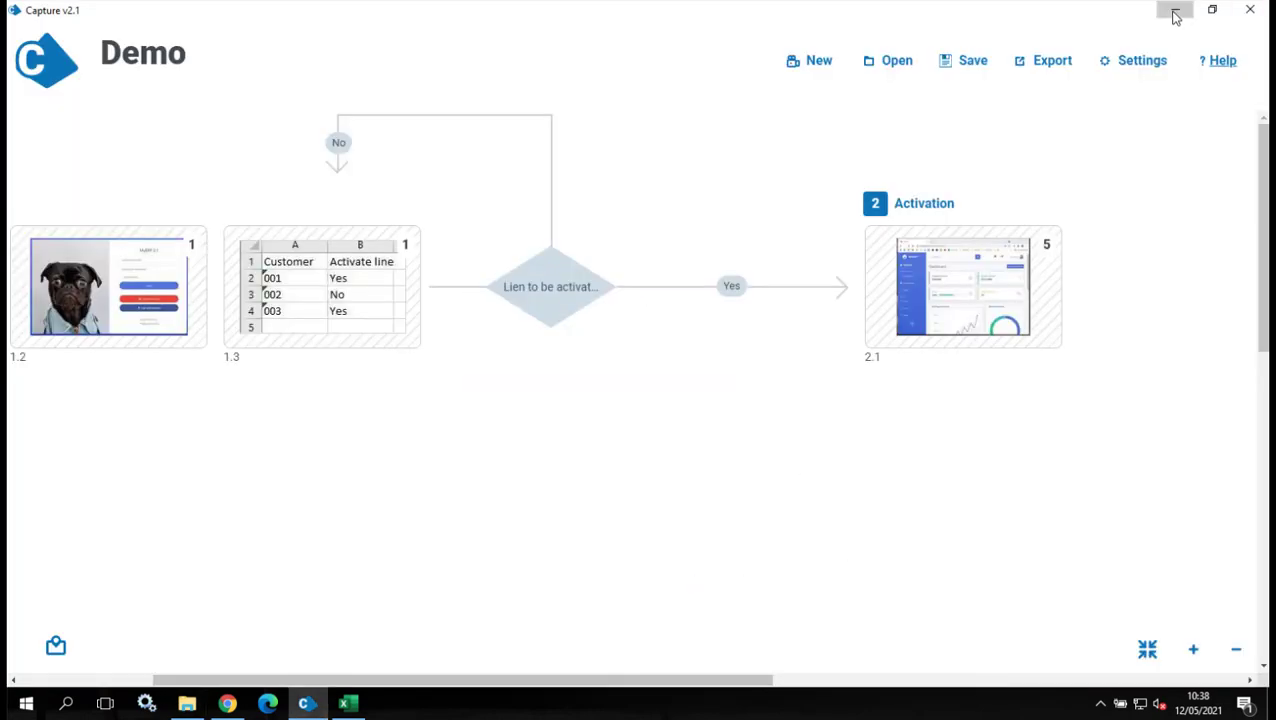
Minimize Capture and launch Blue Prism from its desktop shortcut.
{"action": "left_click", "coordinate": [1174, 12]}
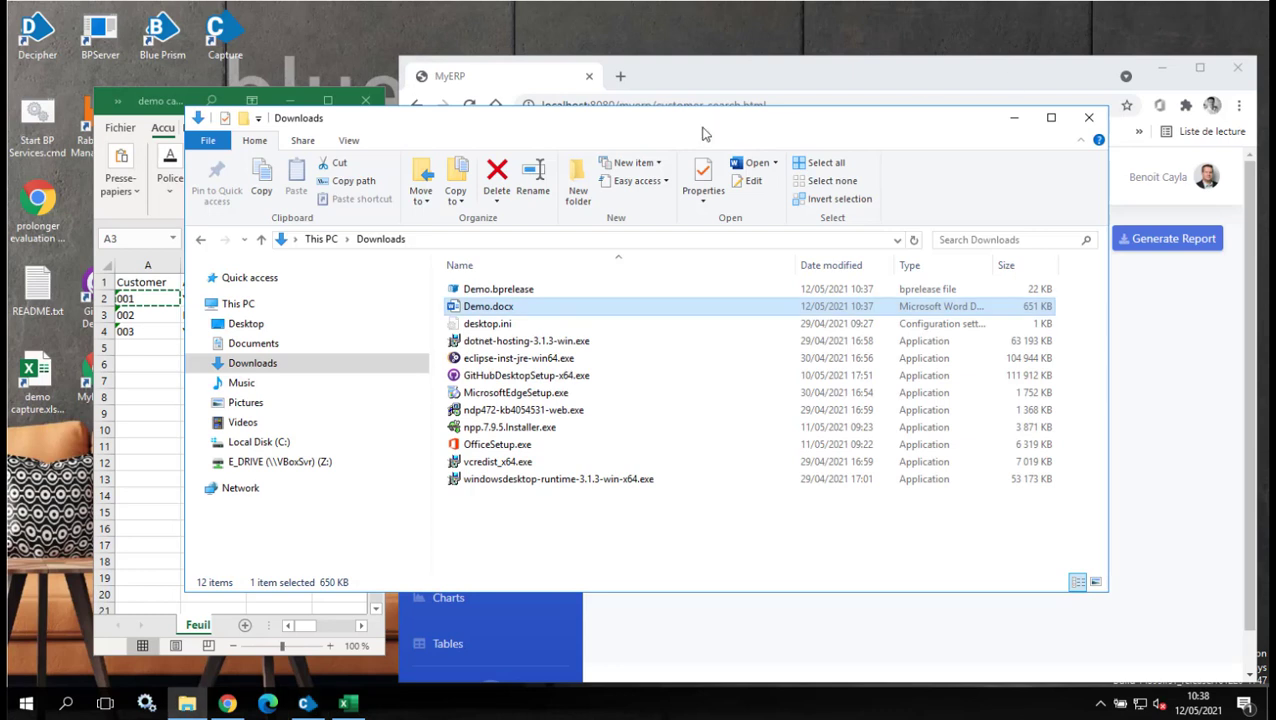
{"action": "double_click", "coordinate": [156, 48]}
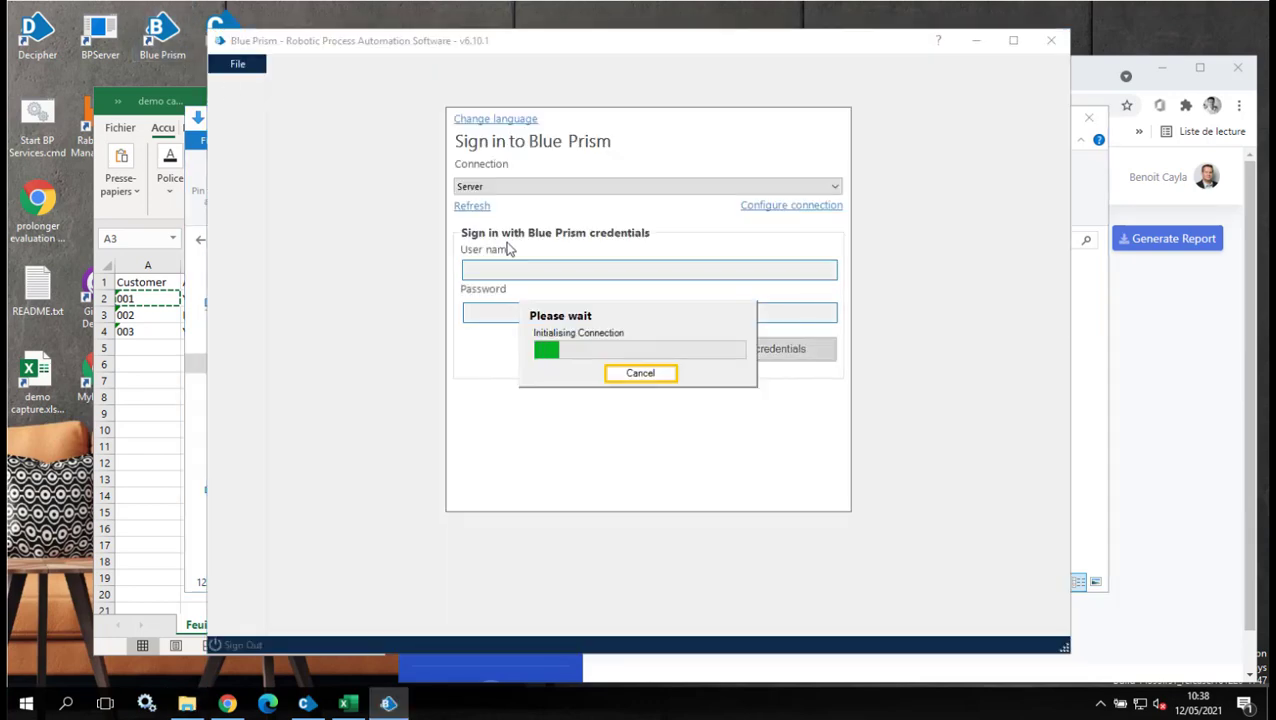
Sign in with the user name and password as Blue Prism credentials, then show the File menu's import options.
{"action": "type", "text": "admin"}
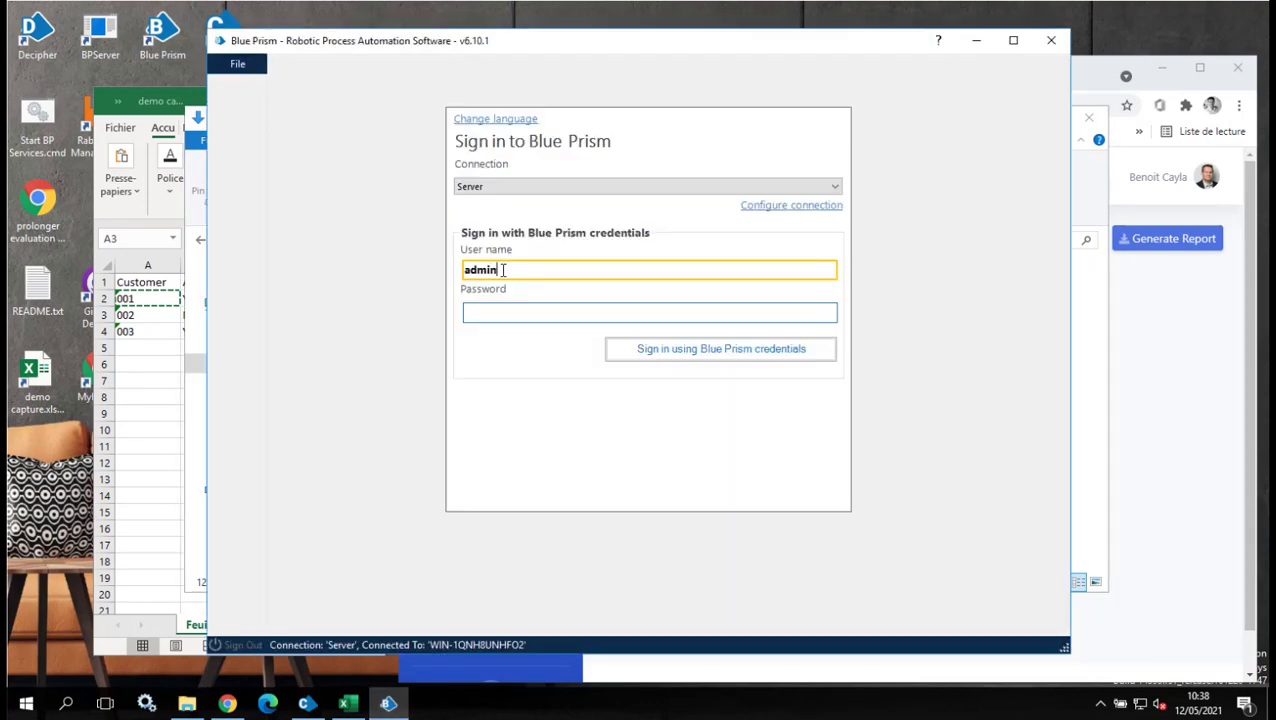
{"action": "key", "text": "Tab"}
{"action": "type", "text": "a"}
{"action": "left_click", "coordinate": [694, 353]}
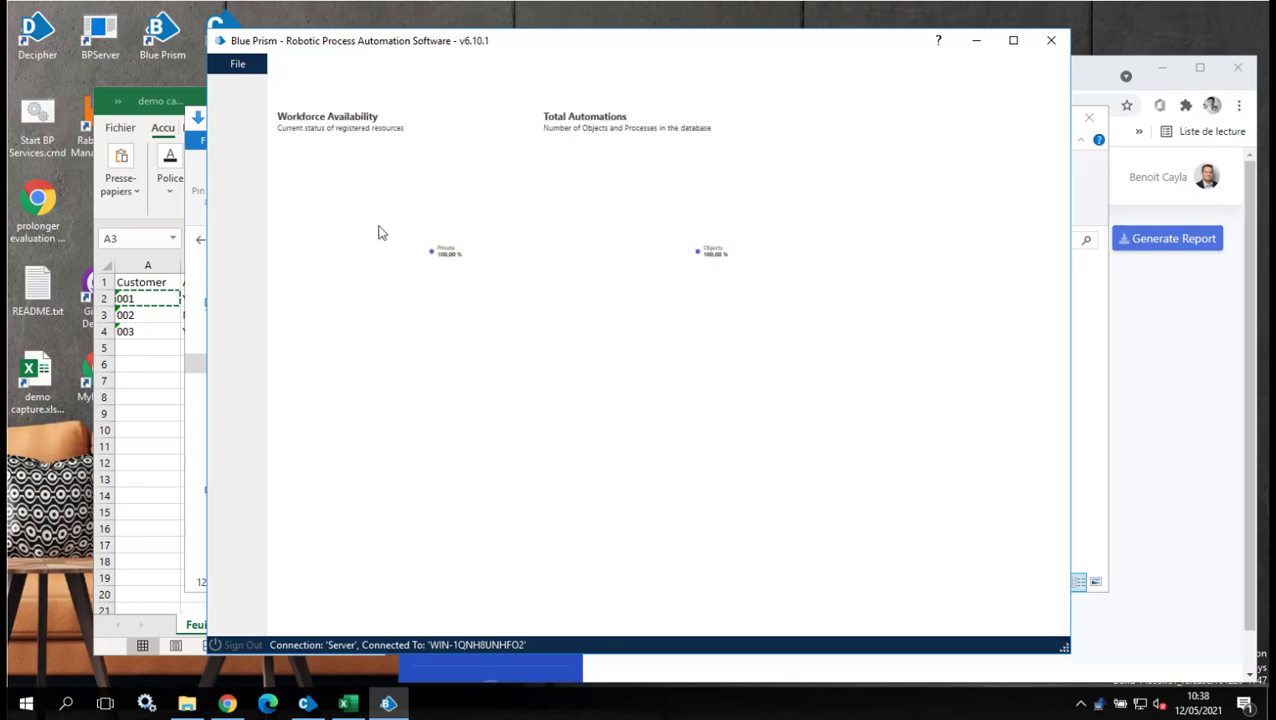
{"action": "left_click", "coordinate": [240, 67]}
{"action": "mouse_move", "coordinate": [255, 122]}
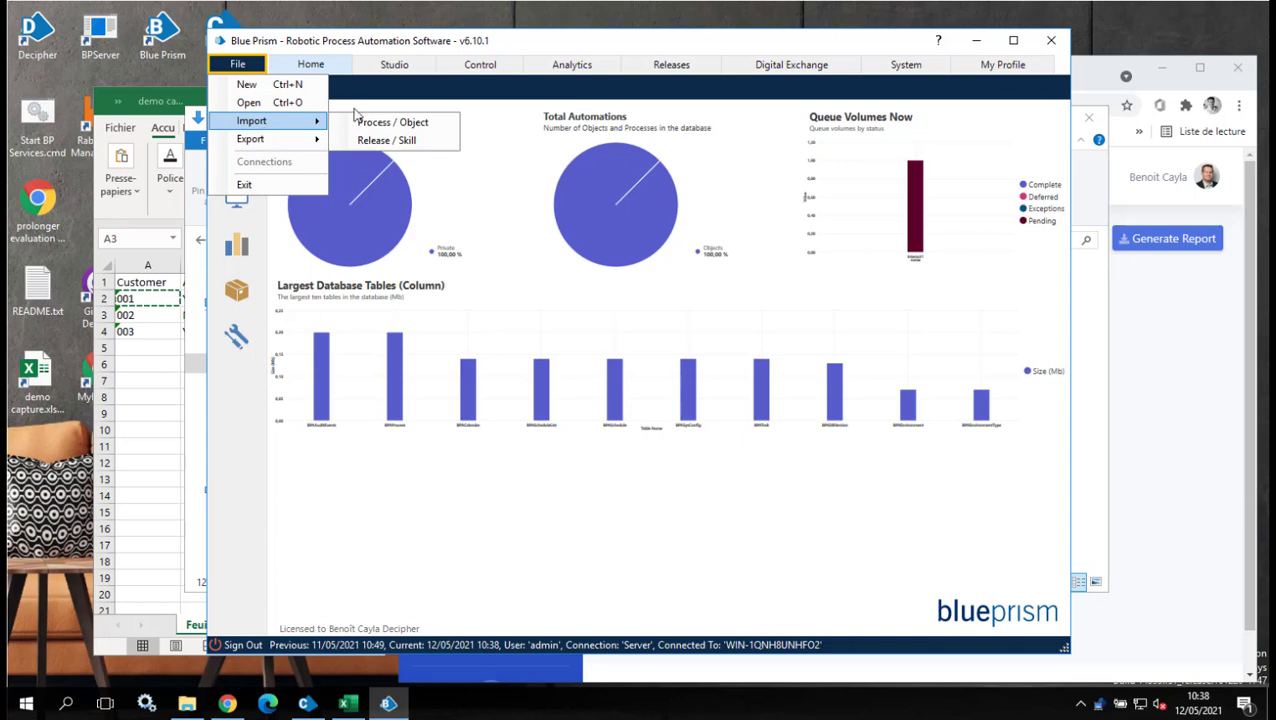
Begin a process import from the Downloads folder, then cancel it.
{"action": "left_click", "coordinate": [381, 130]}
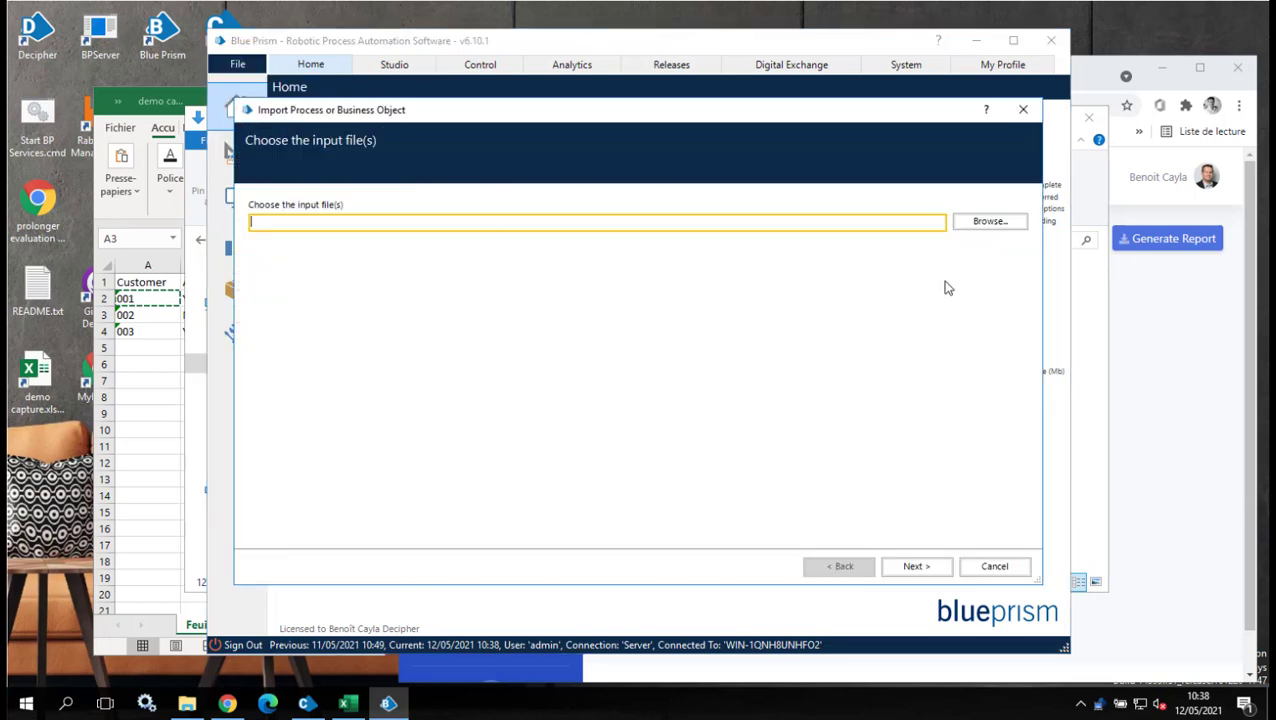
{"action": "left_click", "coordinate": [988, 222]}
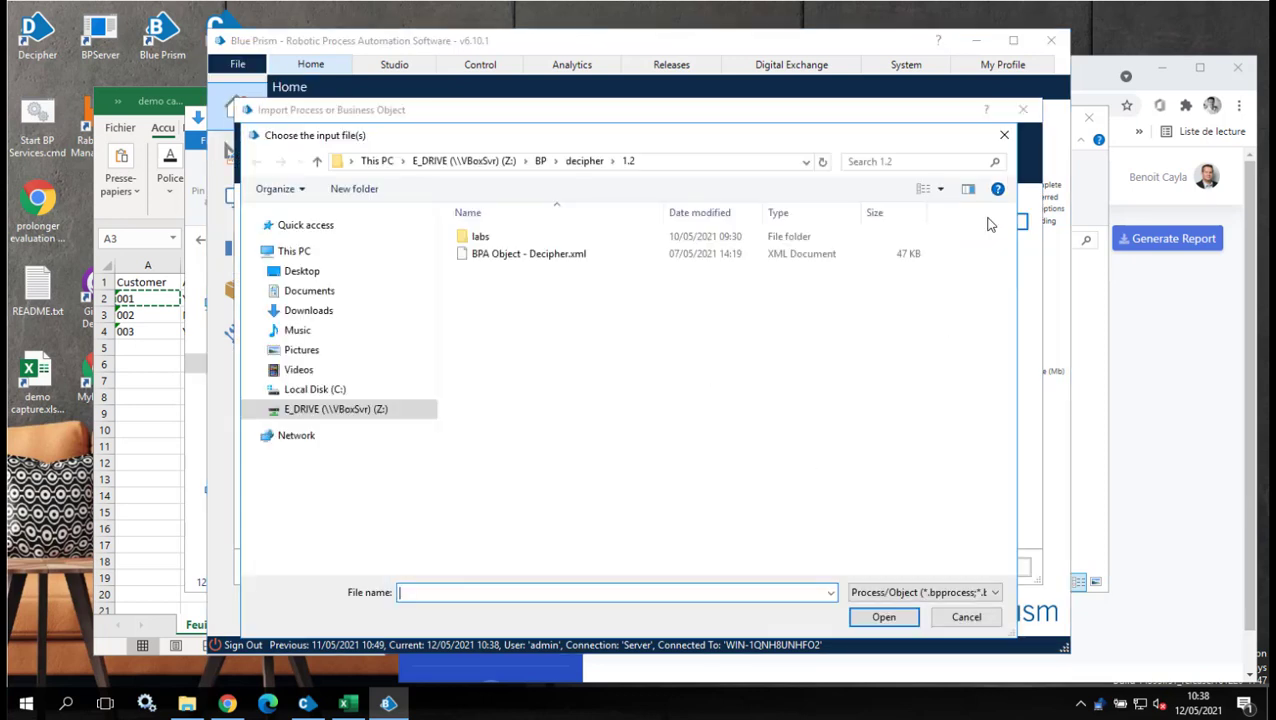
{"action": "left_click", "coordinate": [305, 311]}
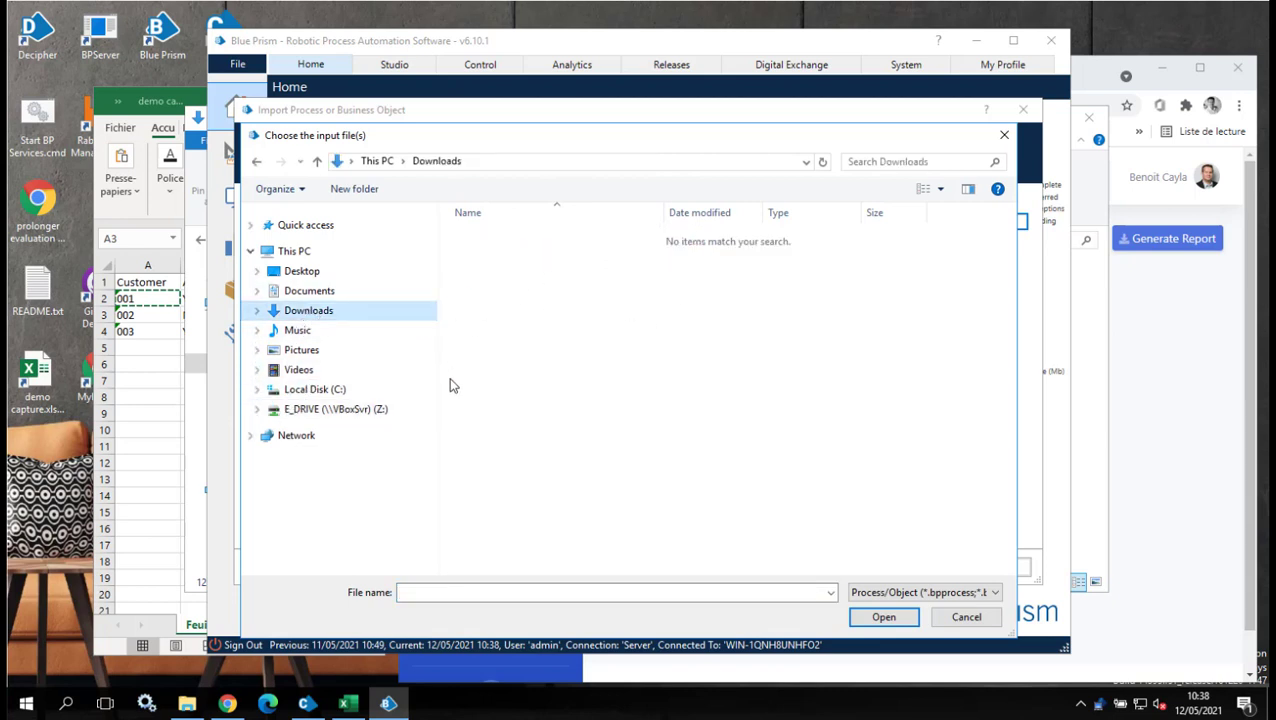
{"action": "left_click", "coordinate": [966, 617]}
{"action": "left_click", "coordinate": [995, 566]}
Import Demo.bprelease from Downloads as a Release / Skill, completing the wizard to Finish.
{"action": "left_click", "coordinate": [240, 65]}
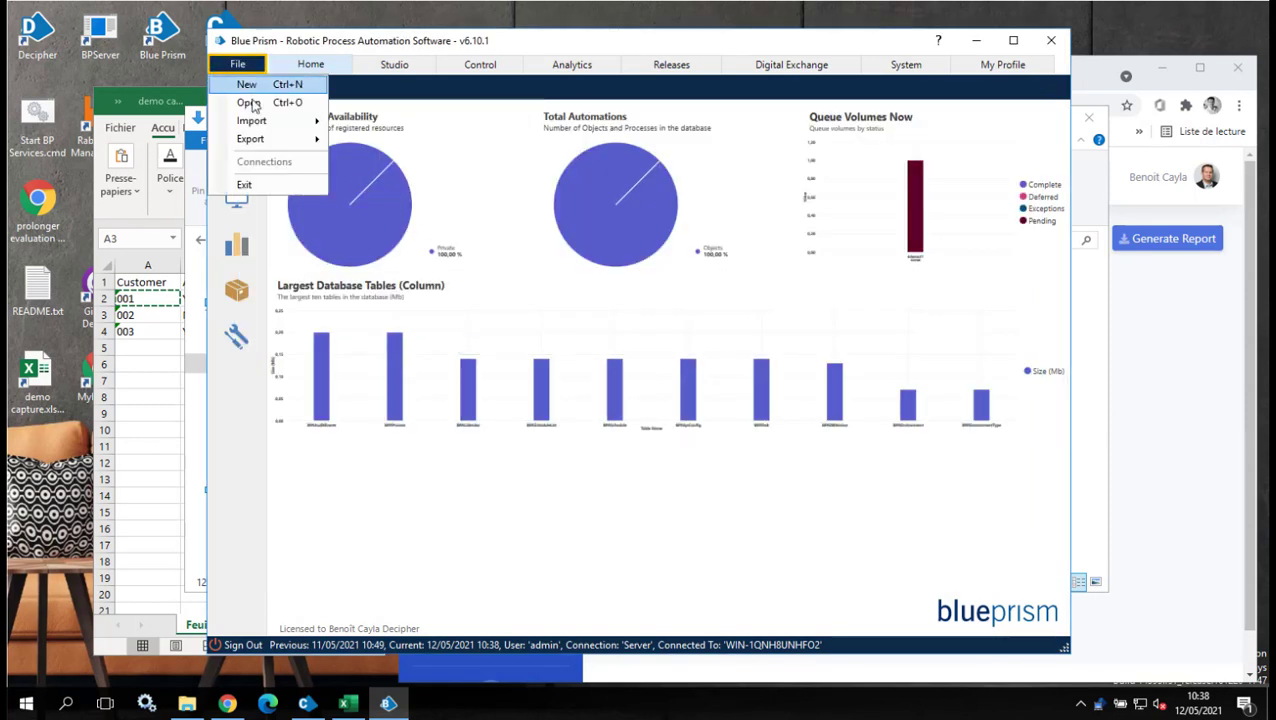
{"action": "mouse_move", "coordinate": [296, 120]}
{"action": "left_click", "coordinate": [375, 143]}
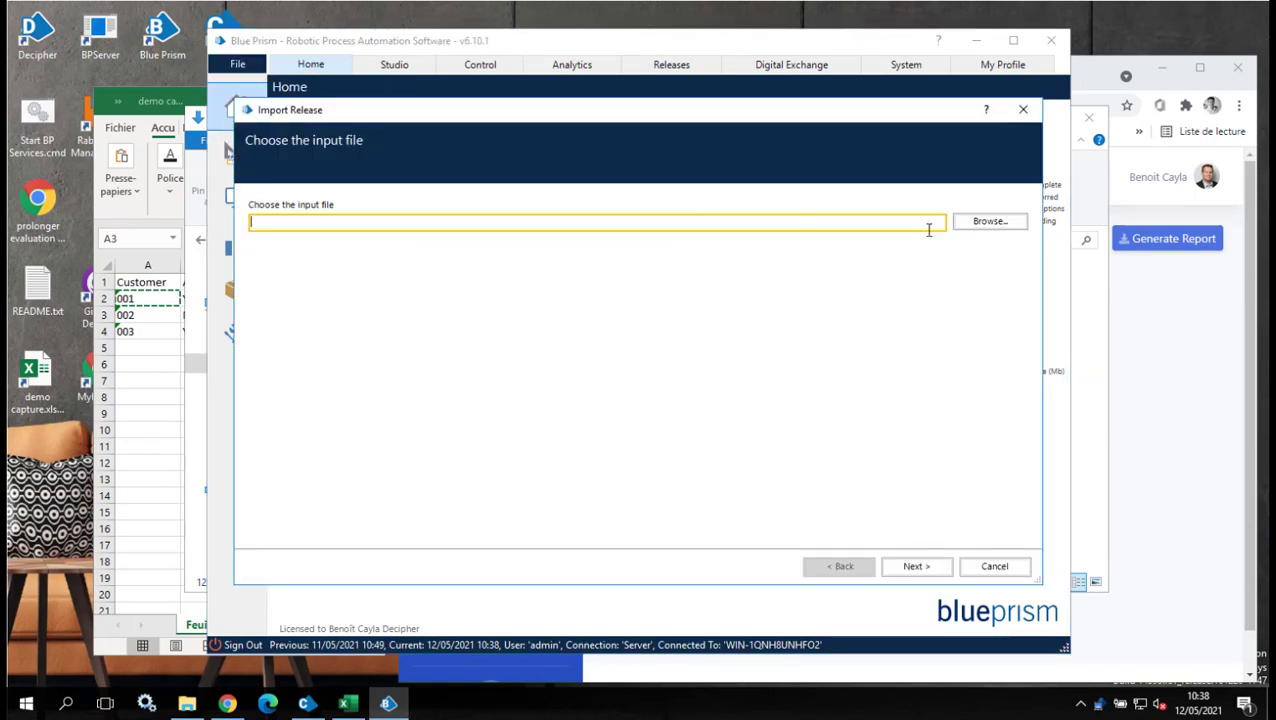
{"action": "left_click", "coordinate": [987, 223]}
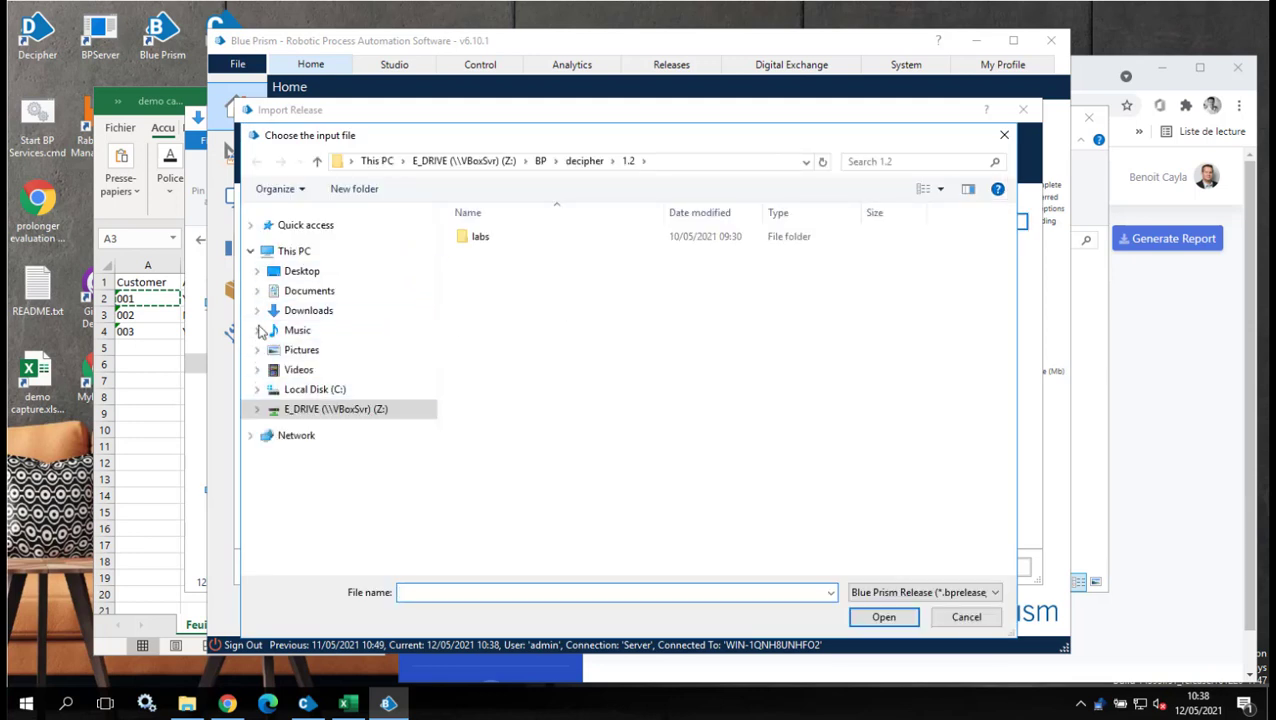
{"action": "left_click", "coordinate": [359, 310]}
{"action": "double_click", "coordinate": [511, 239]}
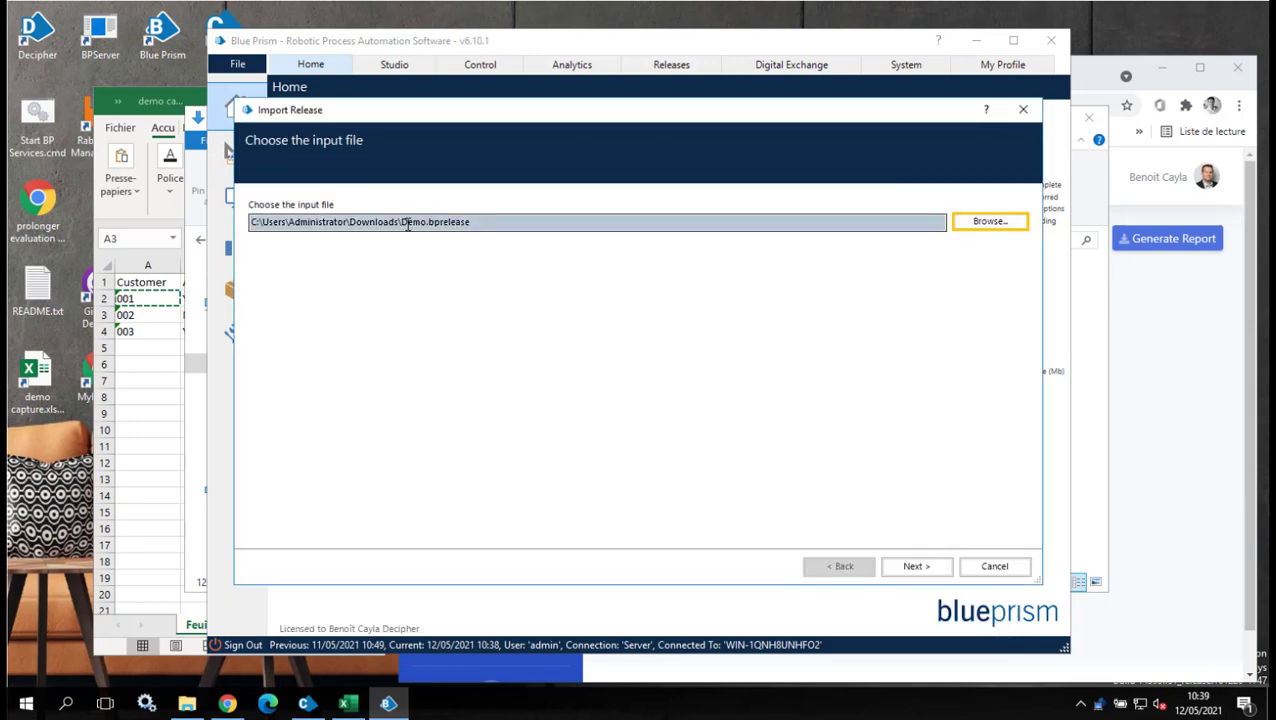
{"action": "left_click_drag", "start_coordinate": [404, 223], "coordinate": [471, 221]}
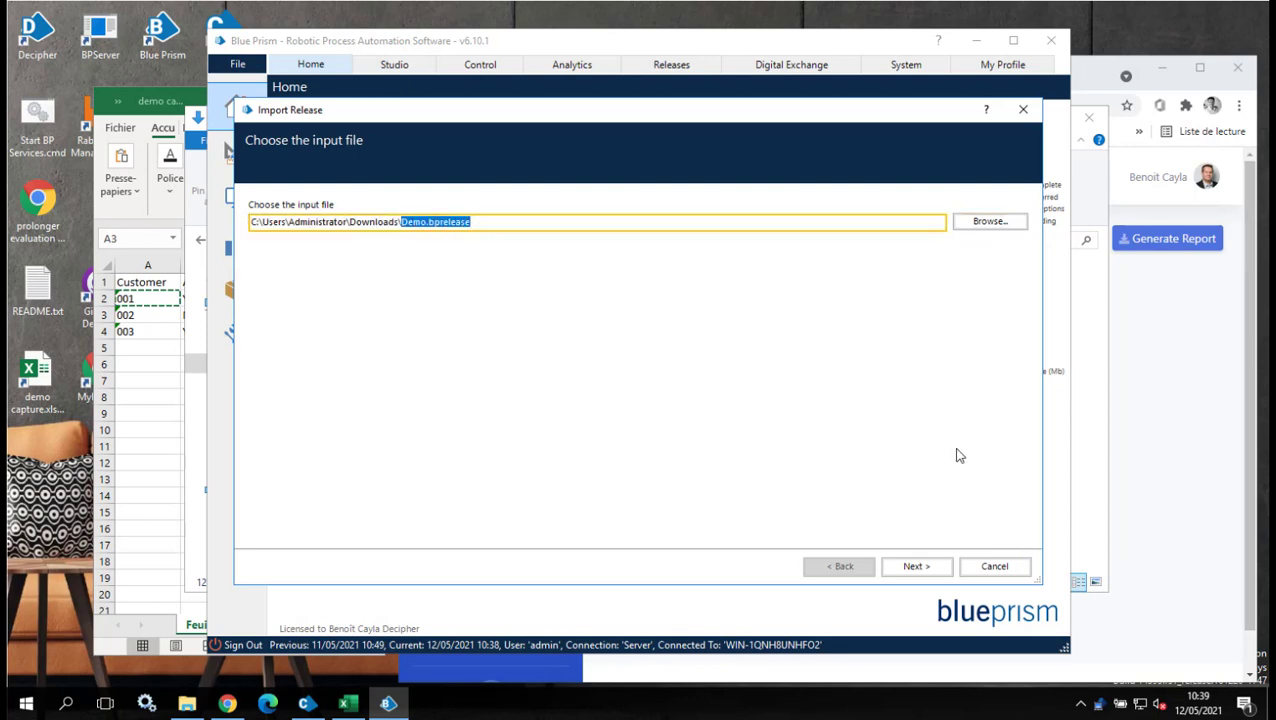
{"action": "left_click", "coordinate": [922, 568]}
{"action": "left_click", "coordinate": [918, 567]}
{"action": "left_click", "coordinate": [918, 567]}
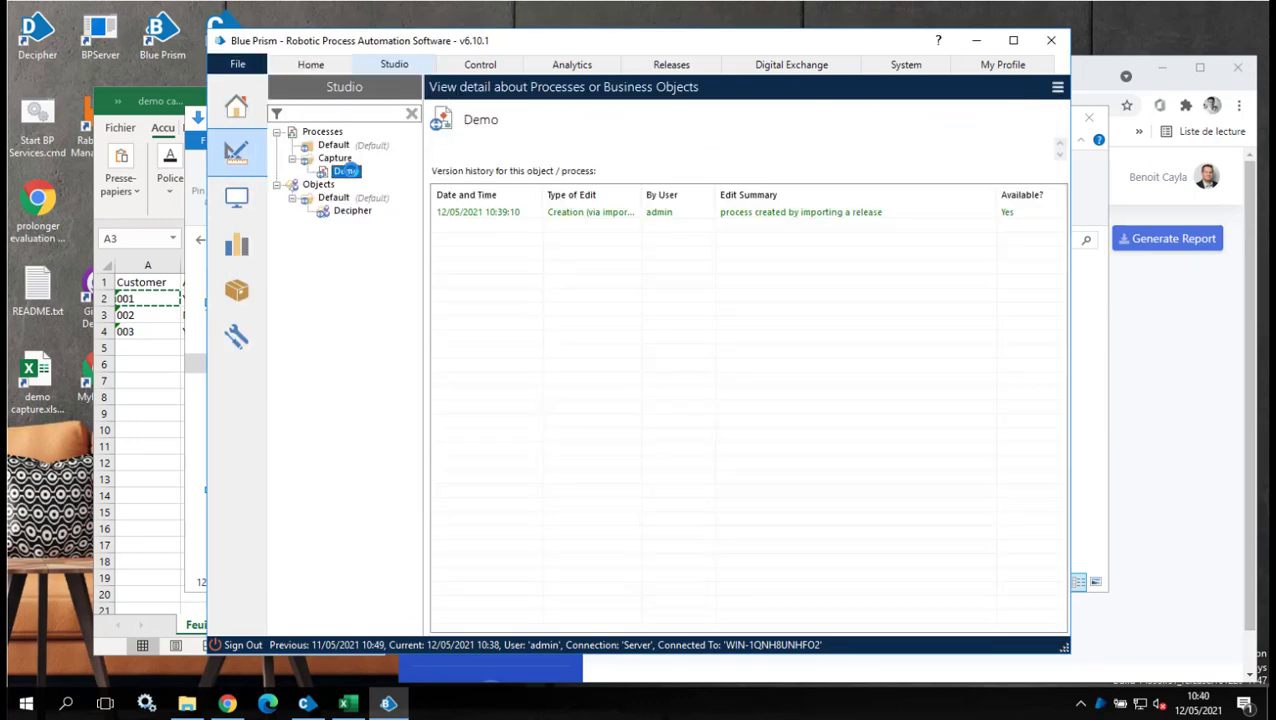
Open the Demo process from the Studio tree and scroll around its diagram.
{"action": "double_click", "coordinate": [345, 171]}
{"action": "left_click_drag", "start_coordinate": [655, 610], "coordinate": [746, 612]}
{"action": "left_click_drag", "start_coordinate": [1046, 399], "coordinate": [1051, 423]}
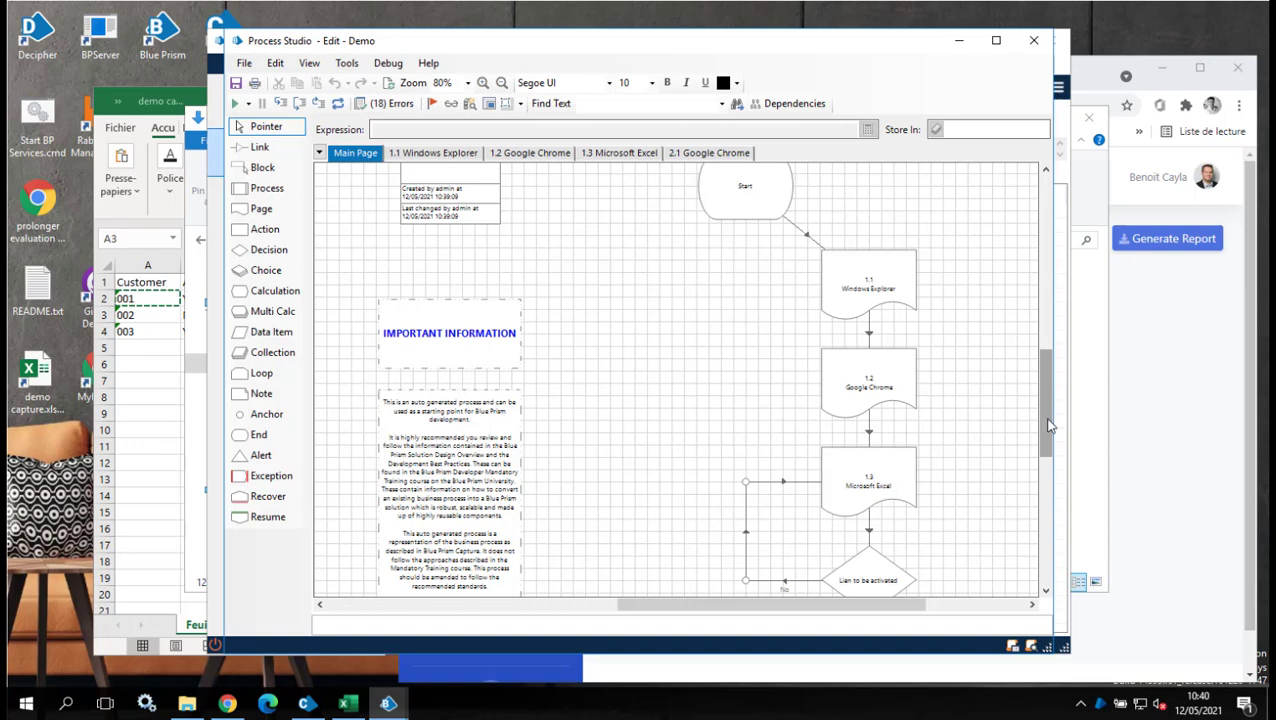
Close the Demo diagram and minimize Blue Prism and the Downloads window.
{"action": "left_click", "coordinate": [1035, 42]}
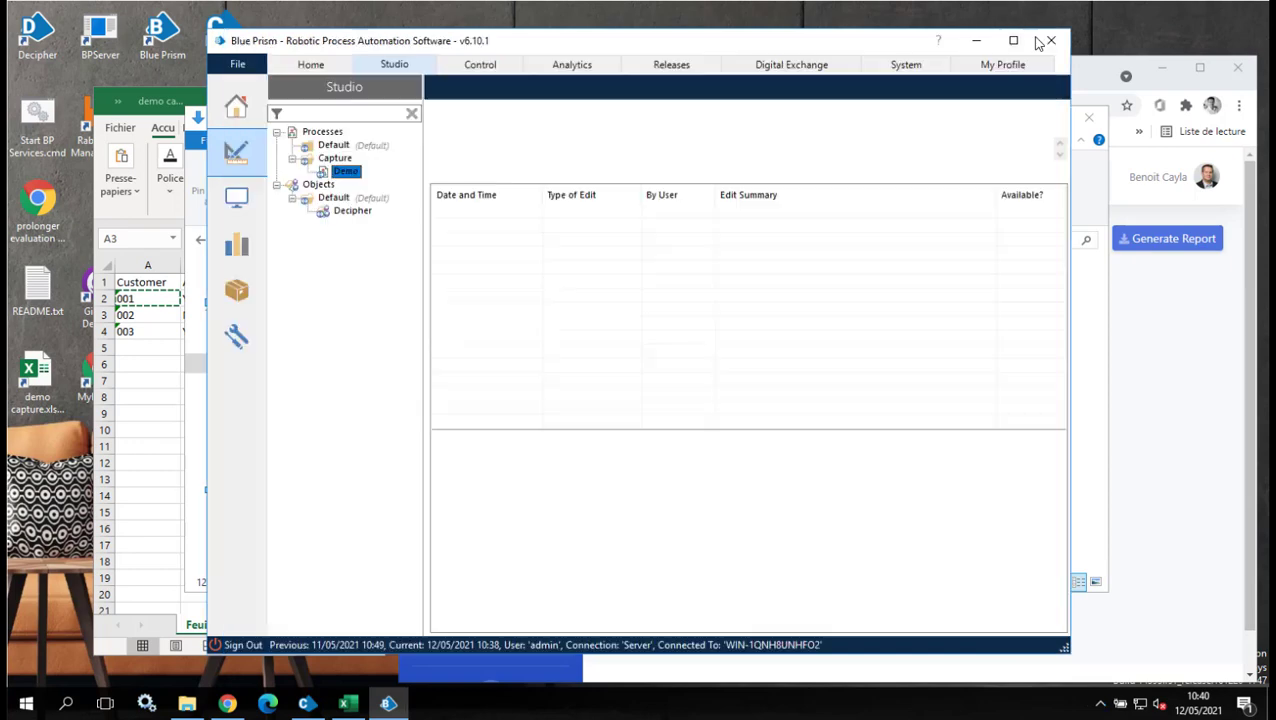
{"action": "left_click", "coordinate": [976, 40]}
{"action": "left_click", "coordinate": [1011, 115]}
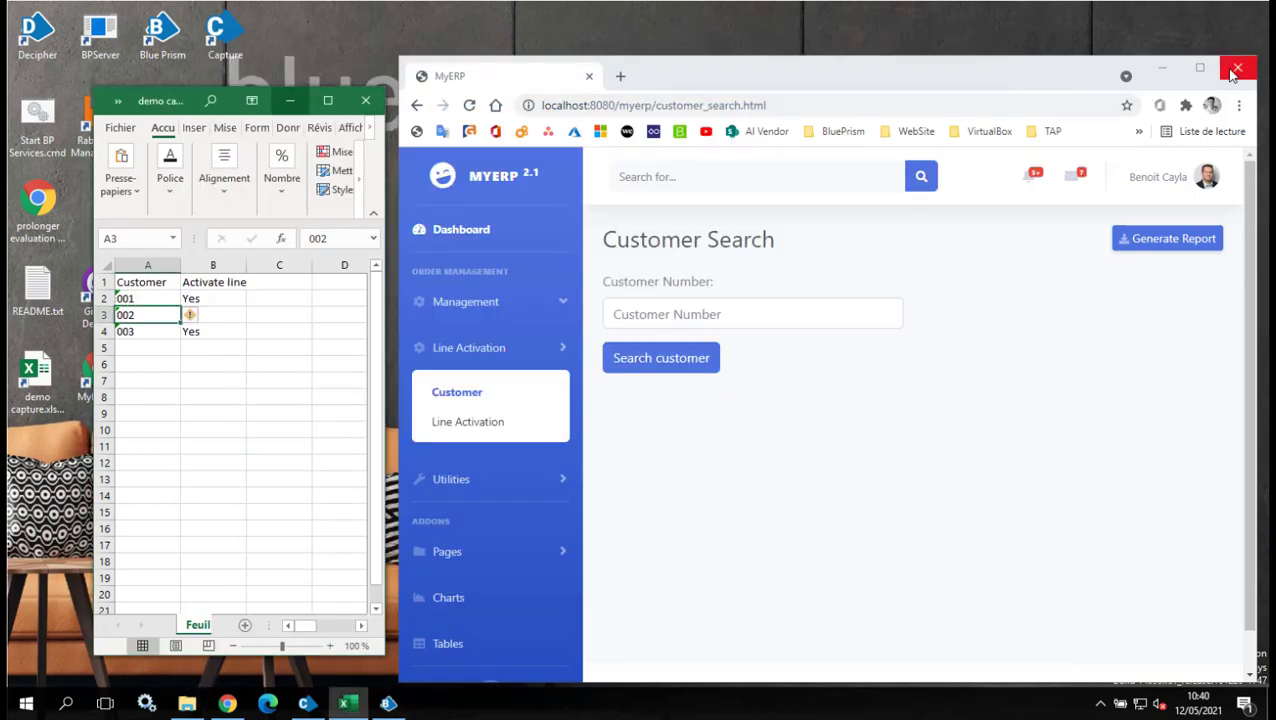